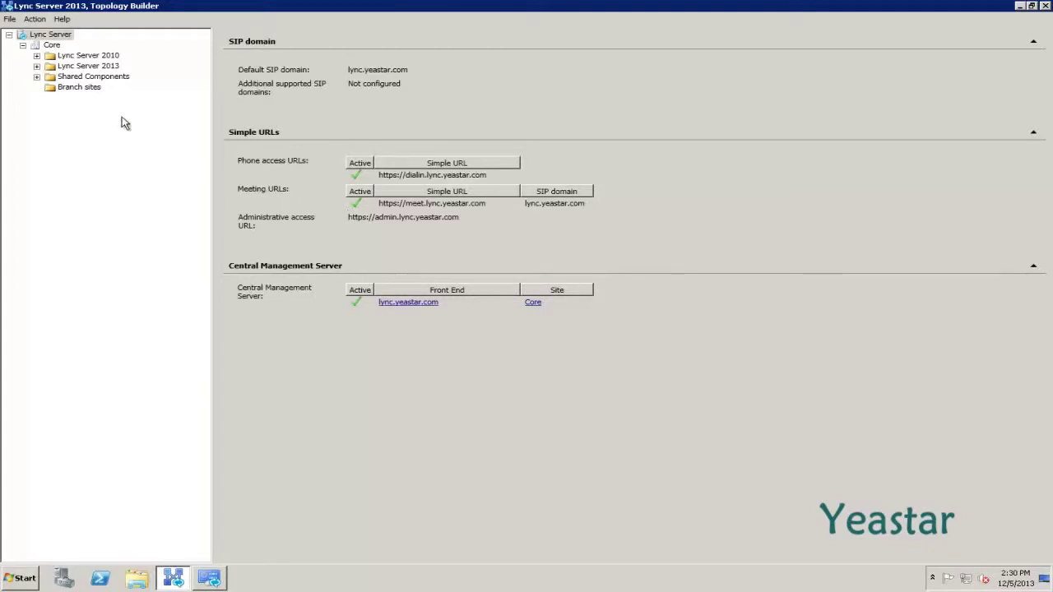
# Start a New IP/PSTN Gateway definition from PSTN gateways under Shared Components.
pyautogui.click(36, 76)
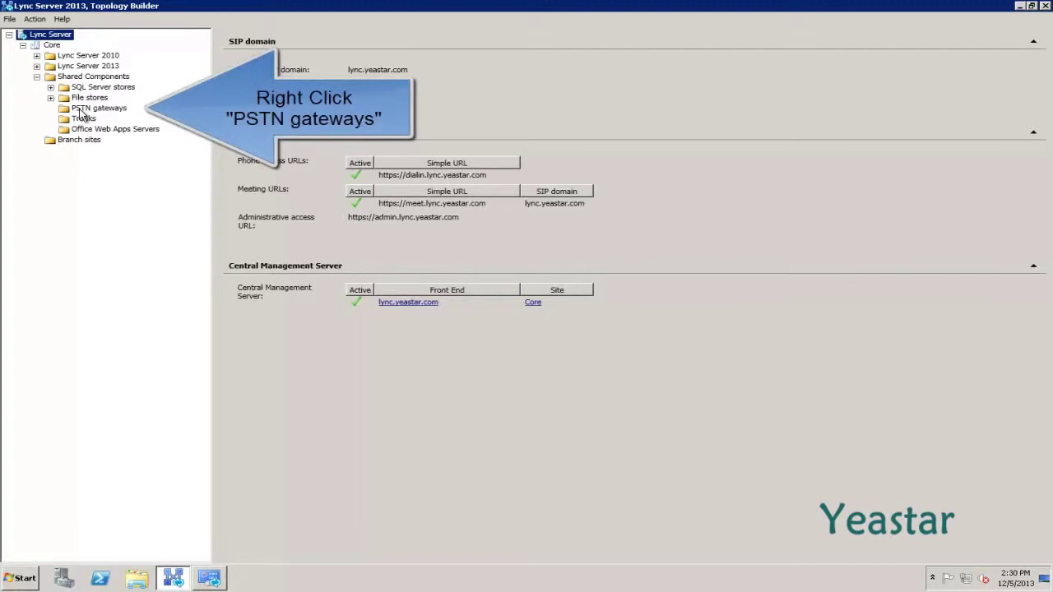
pyautogui.rightClick(80, 112)
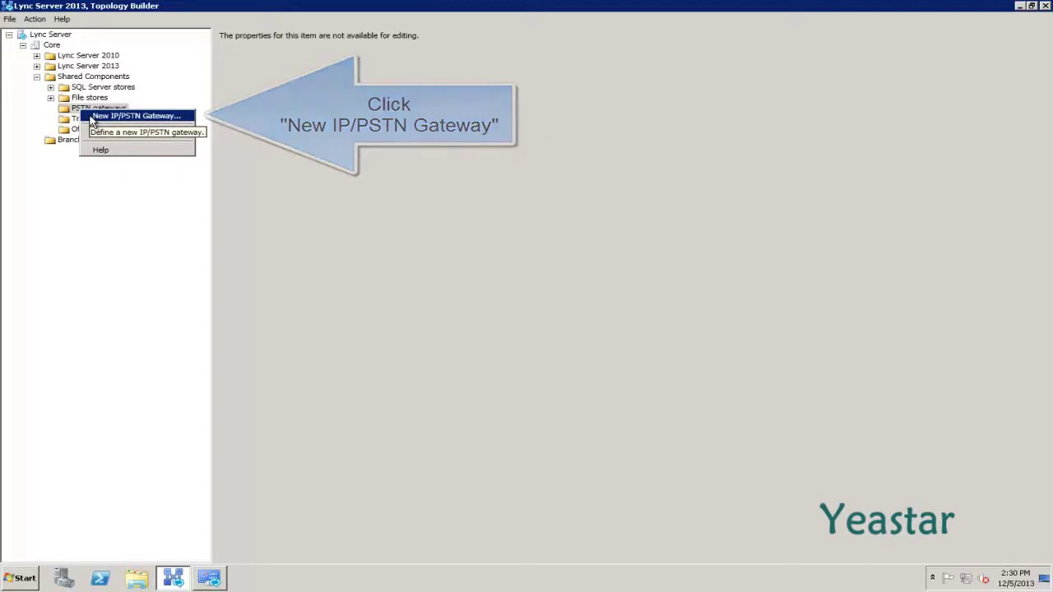
pyautogui.click(92, 117)
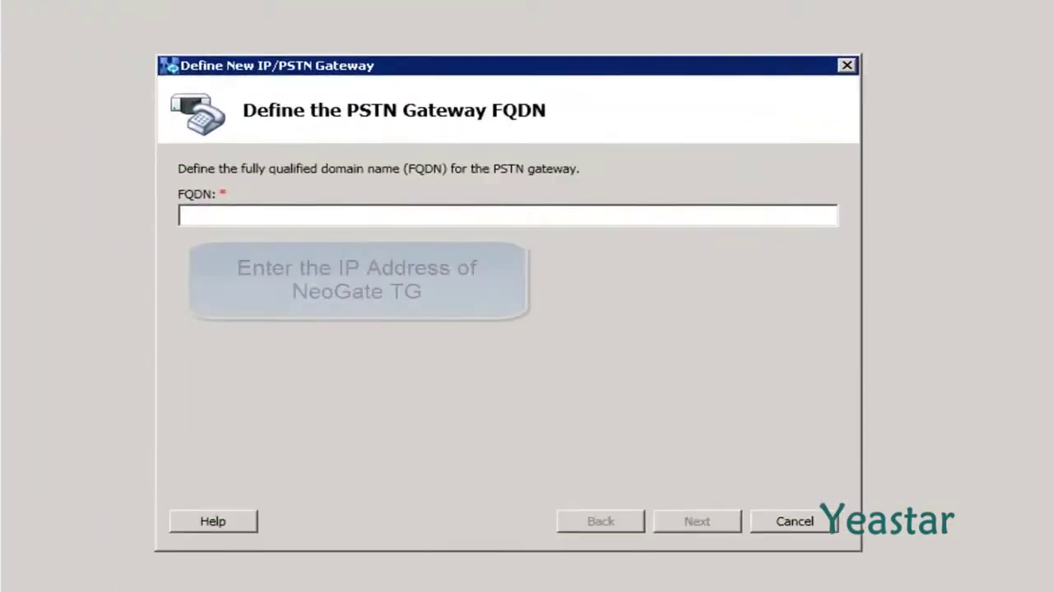
# Enter 192.168.4.148 as the gateway FQDN and continue to the IP address page.
pyautogui.write('19')
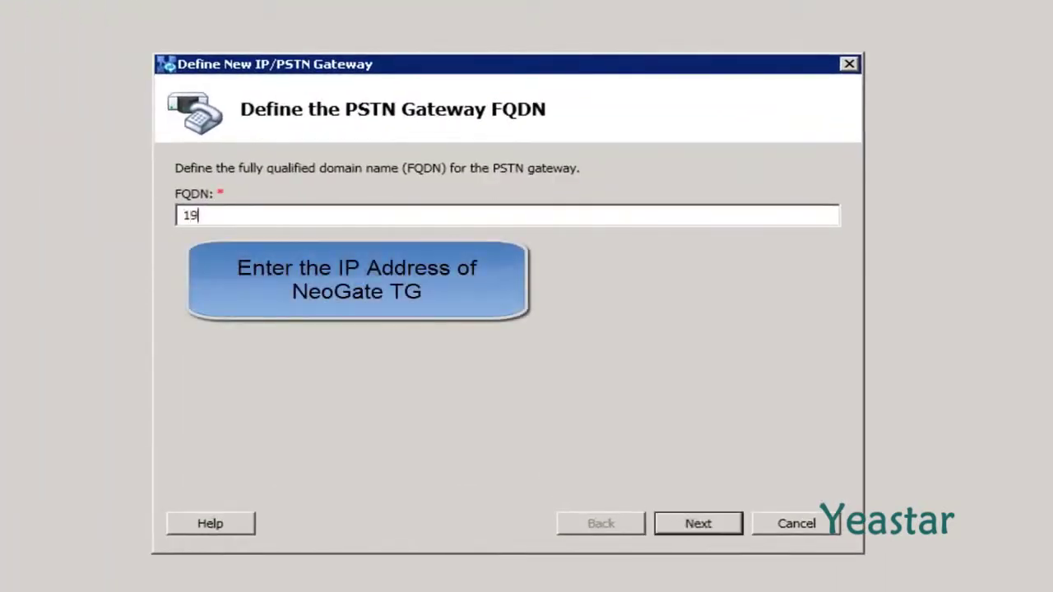
pyautogui.write('2.168.4.148')
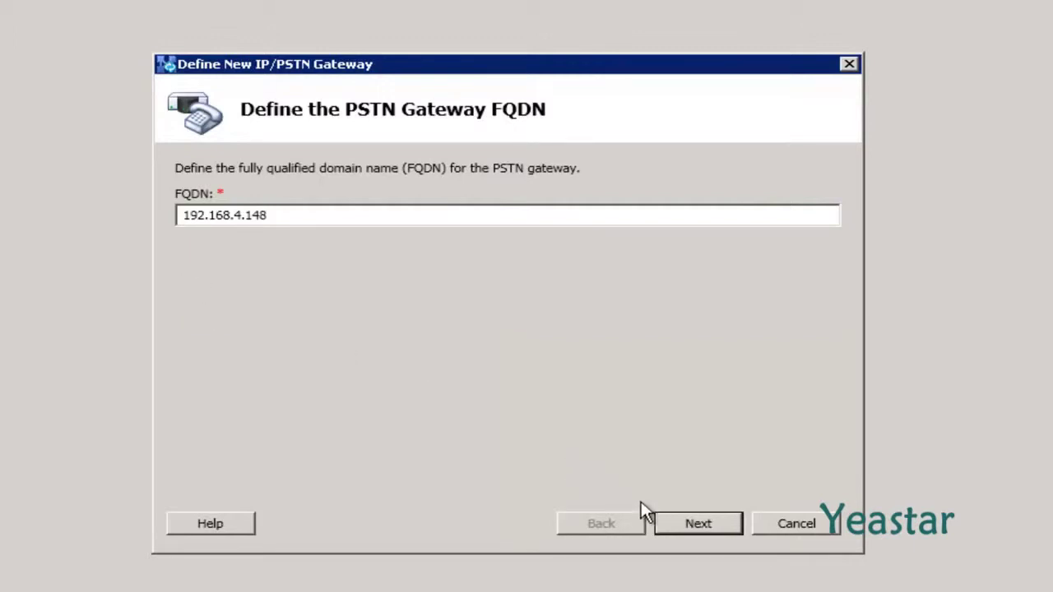
pyautogui.click(678, 518)
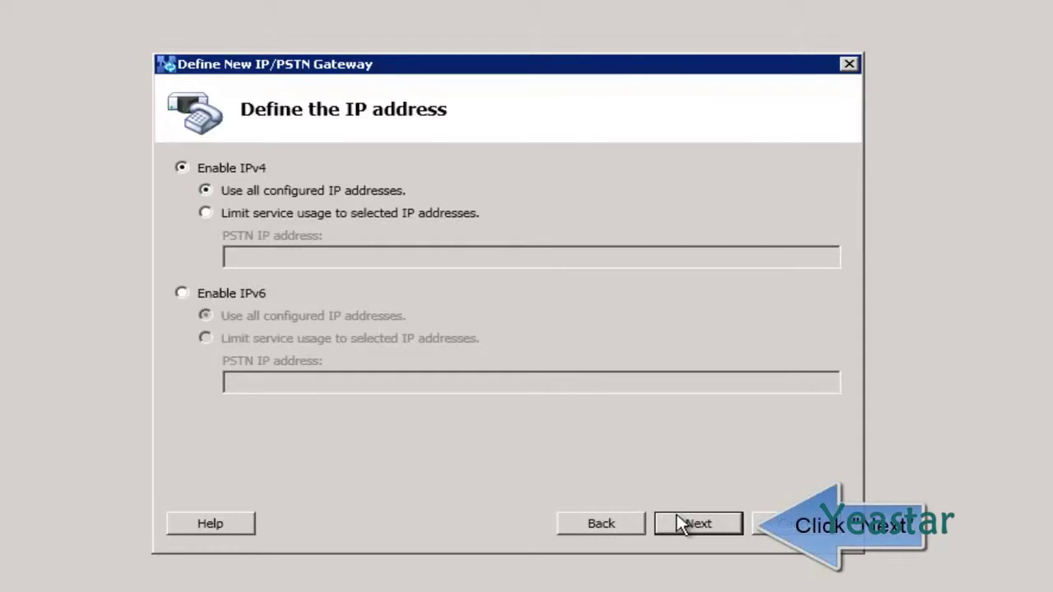
# Keep IPv4 defaults and create the gateway with trunk NeoGate_TG, listening port 5060, TCP transport.
pyautogui.click(677, 518)
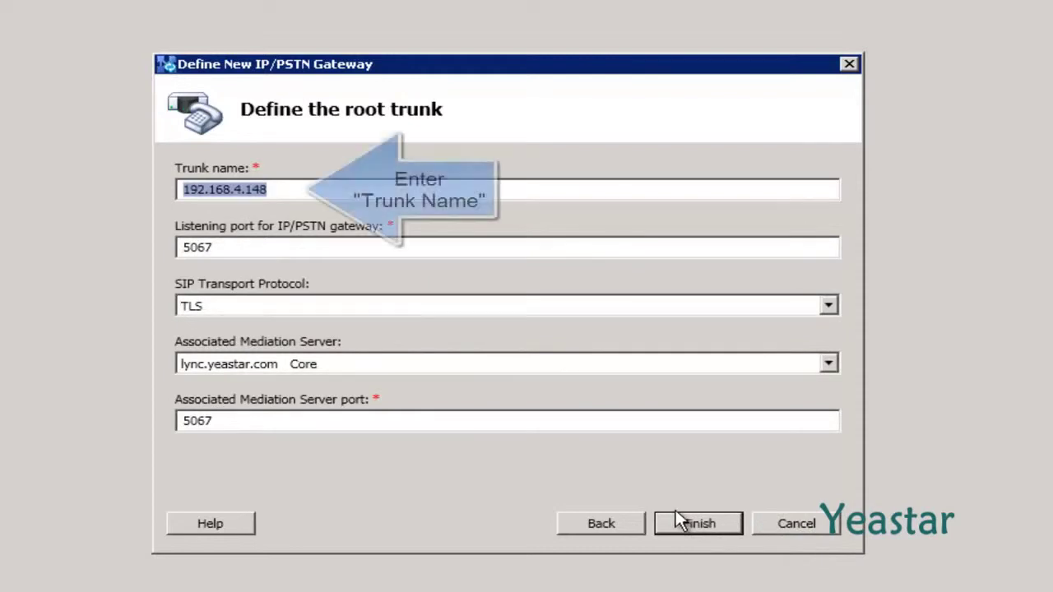
pyautogui.write('Neo')
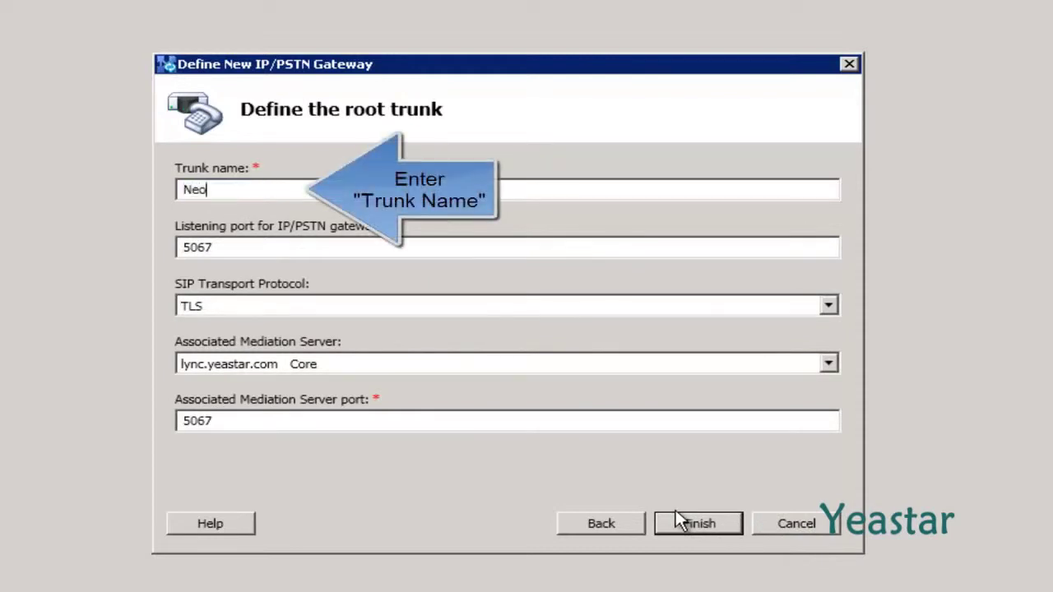
pyautogui.write('Gate_TG')
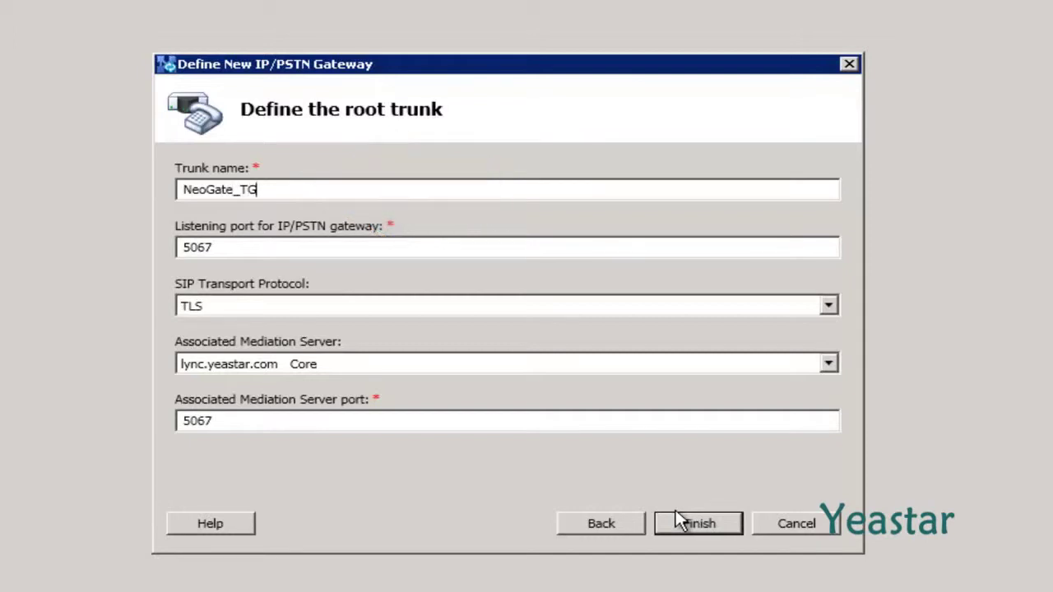
pyautogui.press('Tab')
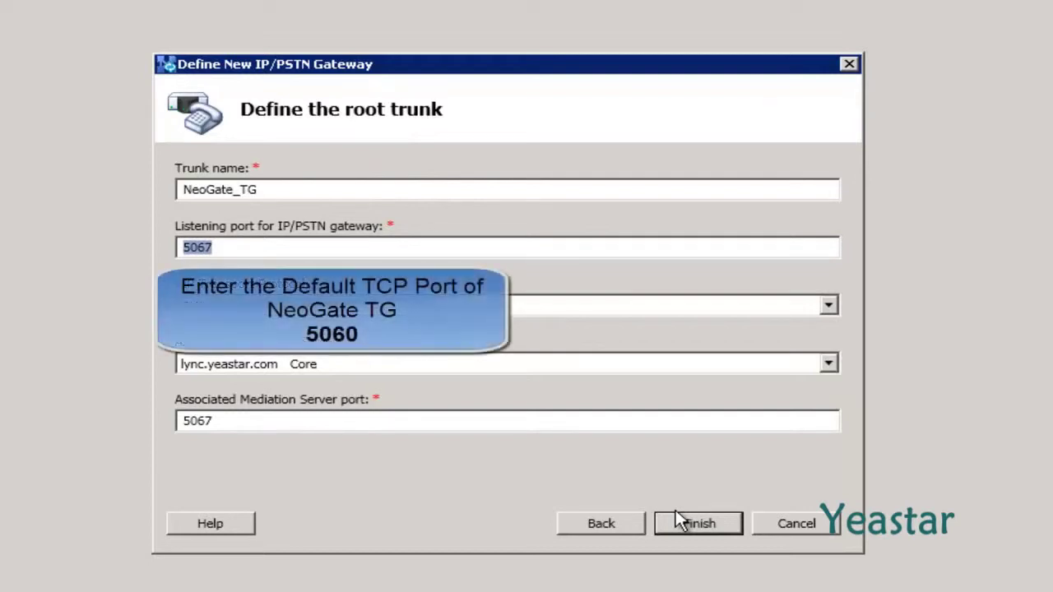
pyautogui.write('5060')
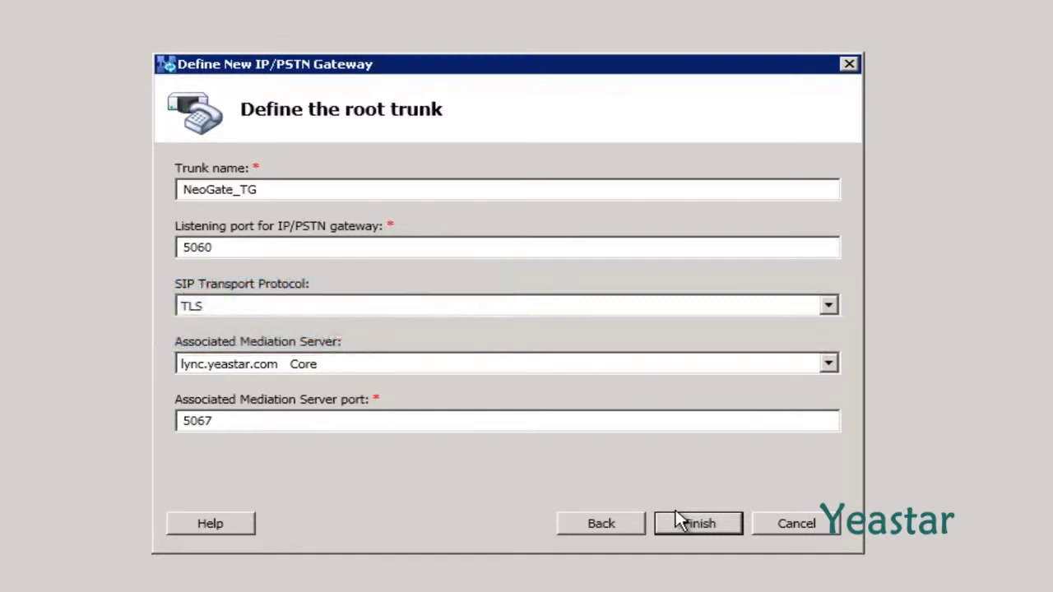
pyautogui.click(831, 311)
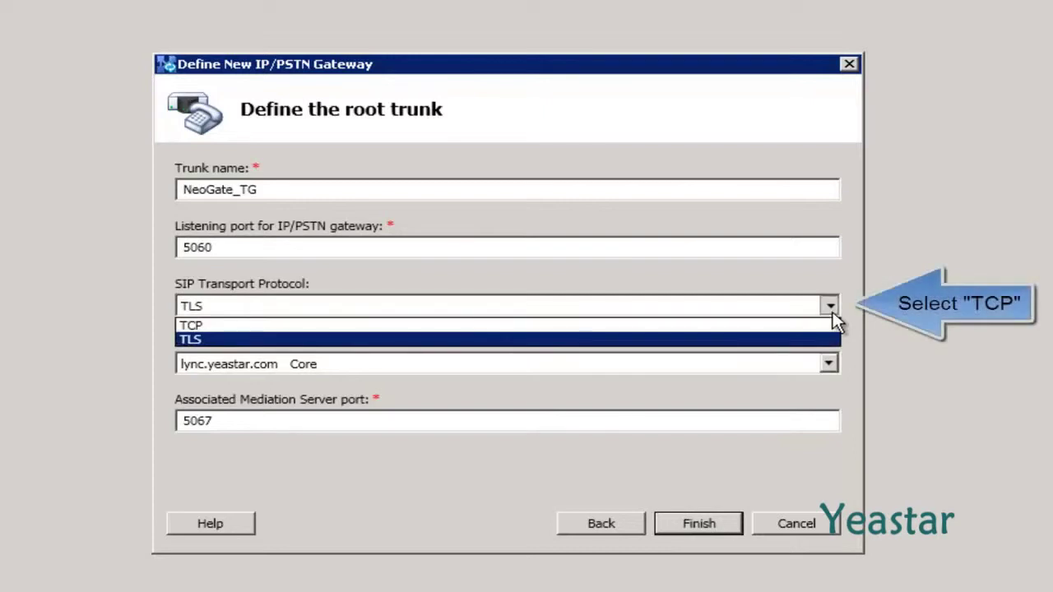
pyautogui.click(814, 325)
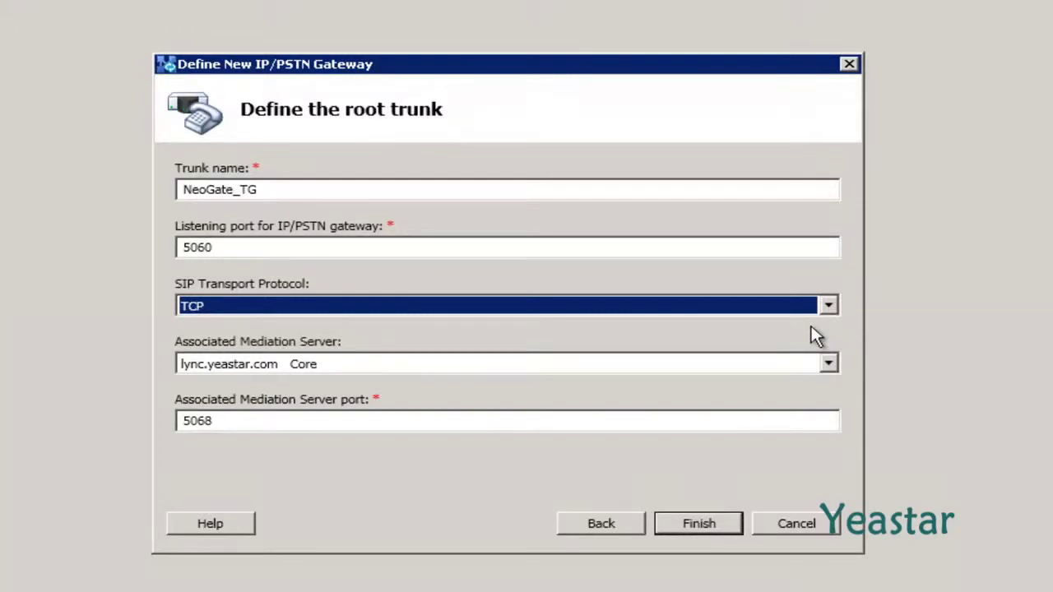
pyautogui.click(731, 526)
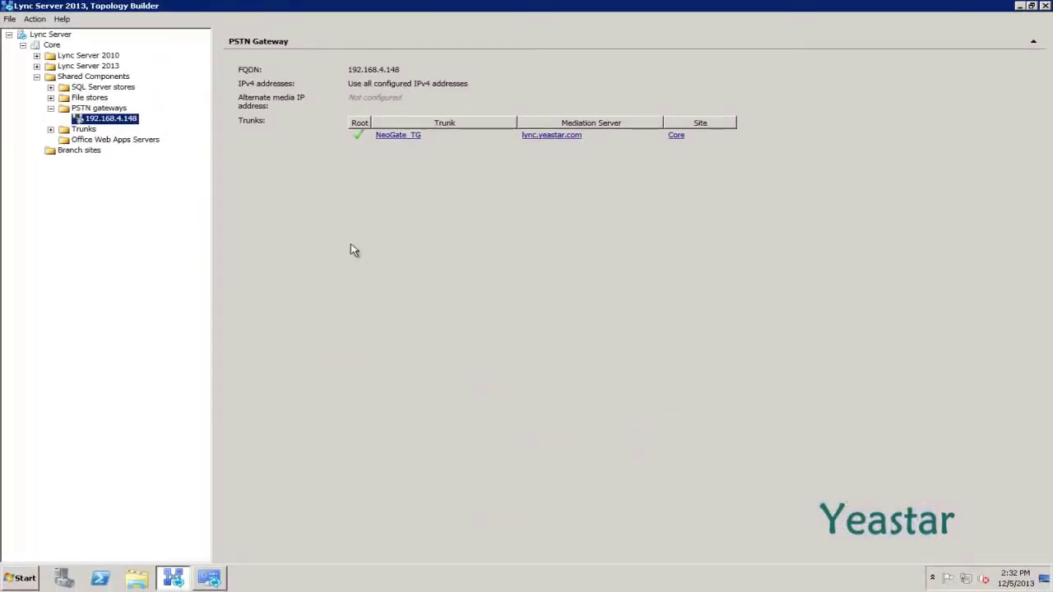
# Launch Topology > Publish from the 192.168.4.148 gateway's context menu.
pyautogui.rightClick(122, 124)
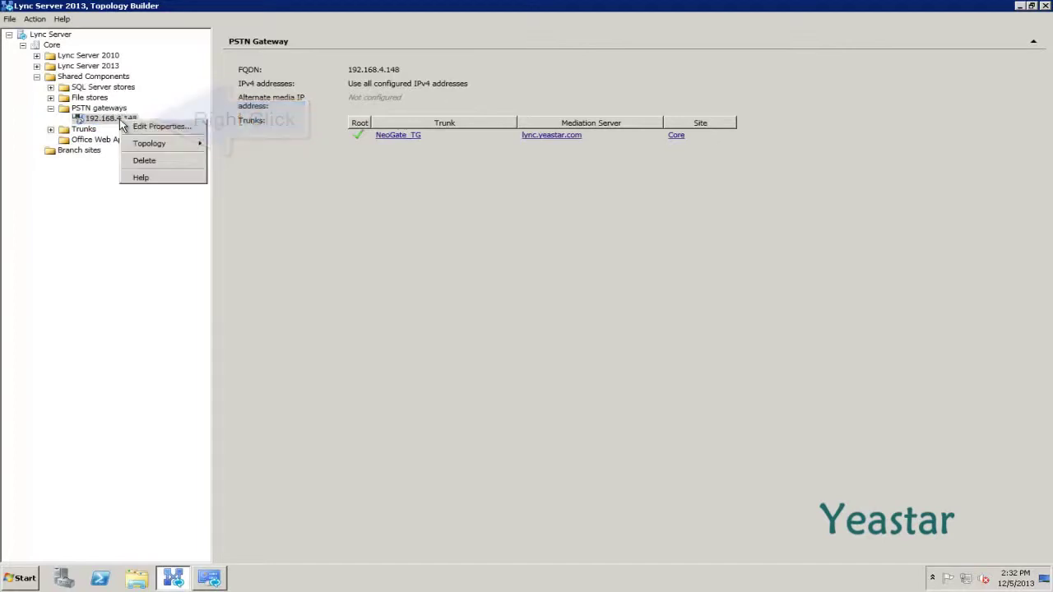
pyautogui.moveTo(137, 147)
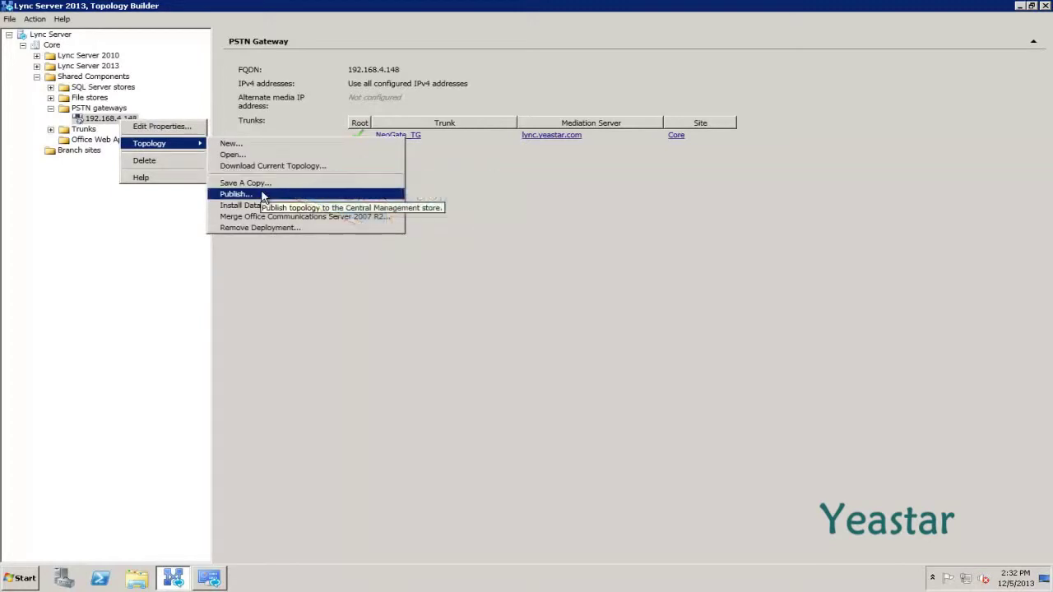
pyautogui.click(263, 197)
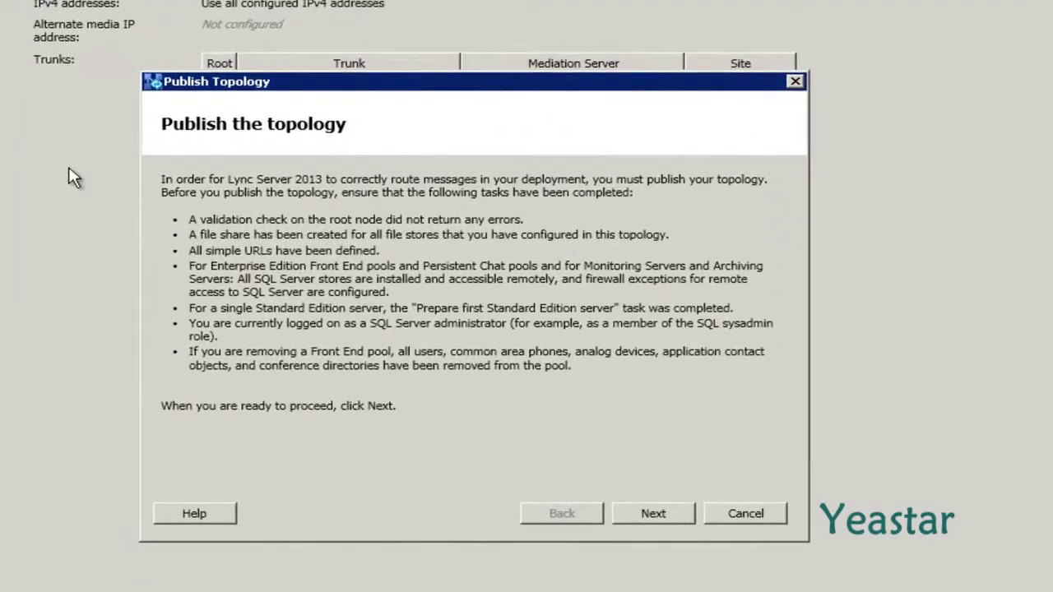
# Publish the topology to the store and close the completed Publish Topology wizard.
pyautogui.click(621, 518)
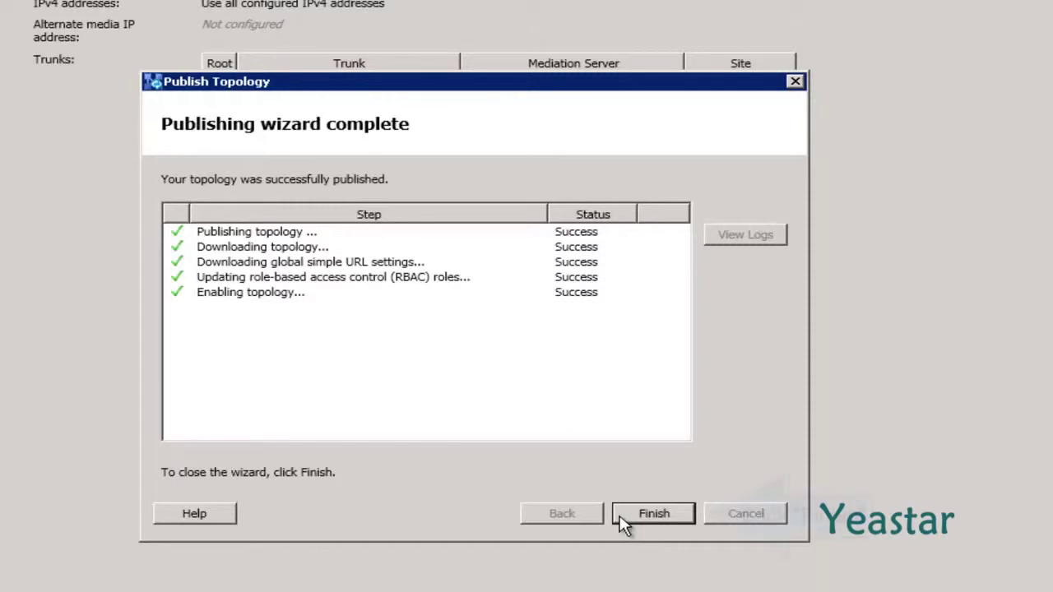
pyautogui.click(621, 518)
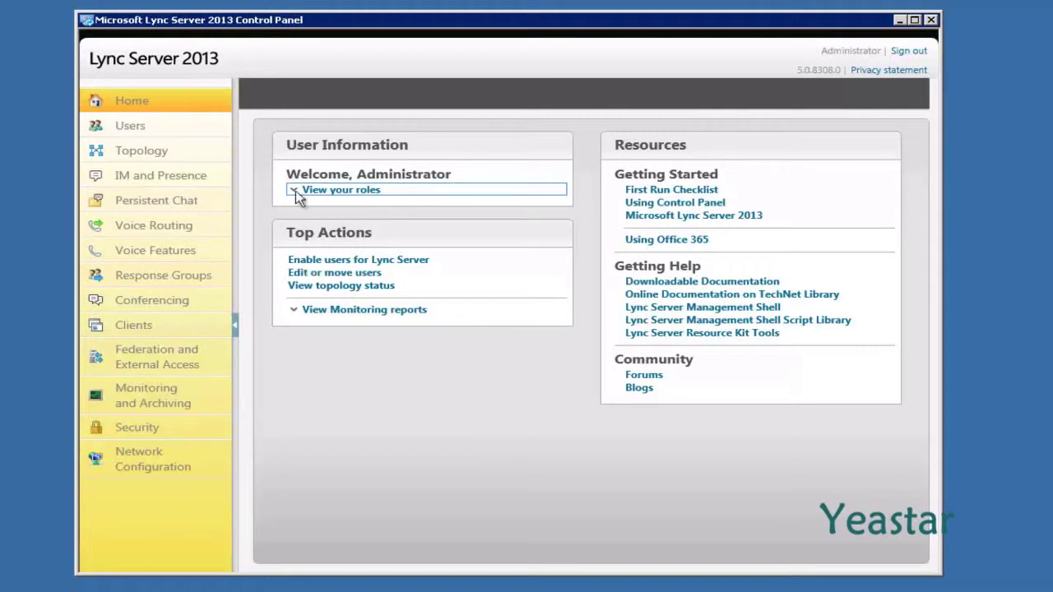
# Under Users, start enabling a new user and add the Active Directory user found by name search.
pyautogui.click(153, 132)
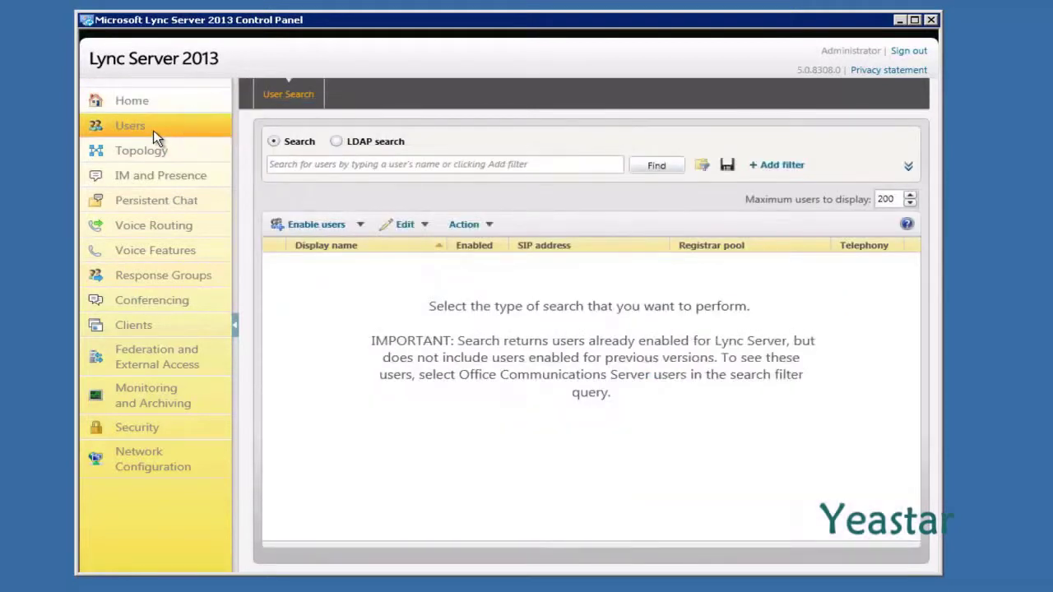
pyautogui.click(289, 231)
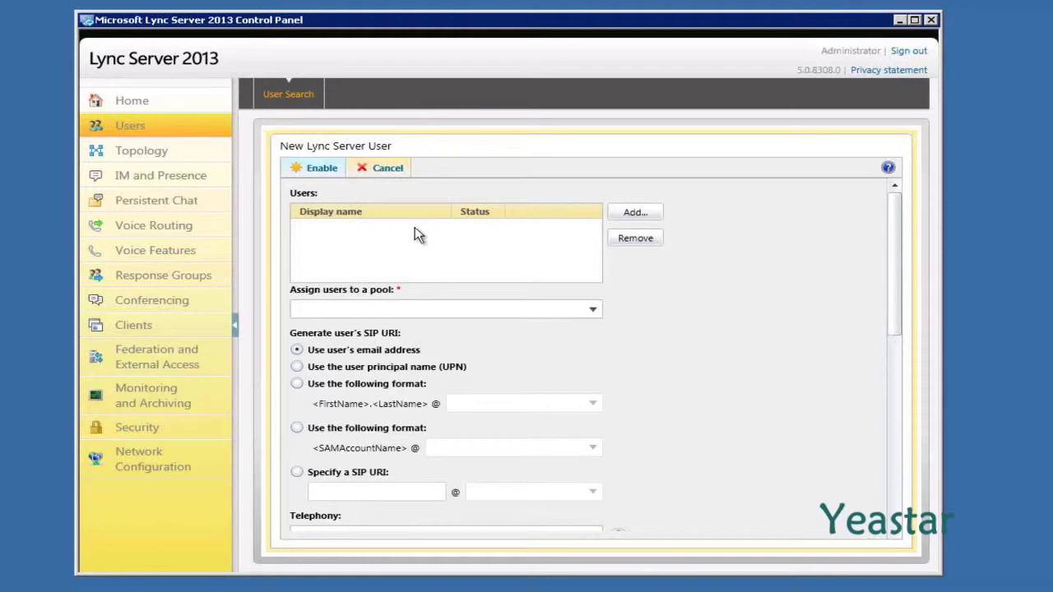
pyautogui.click(638, 215)
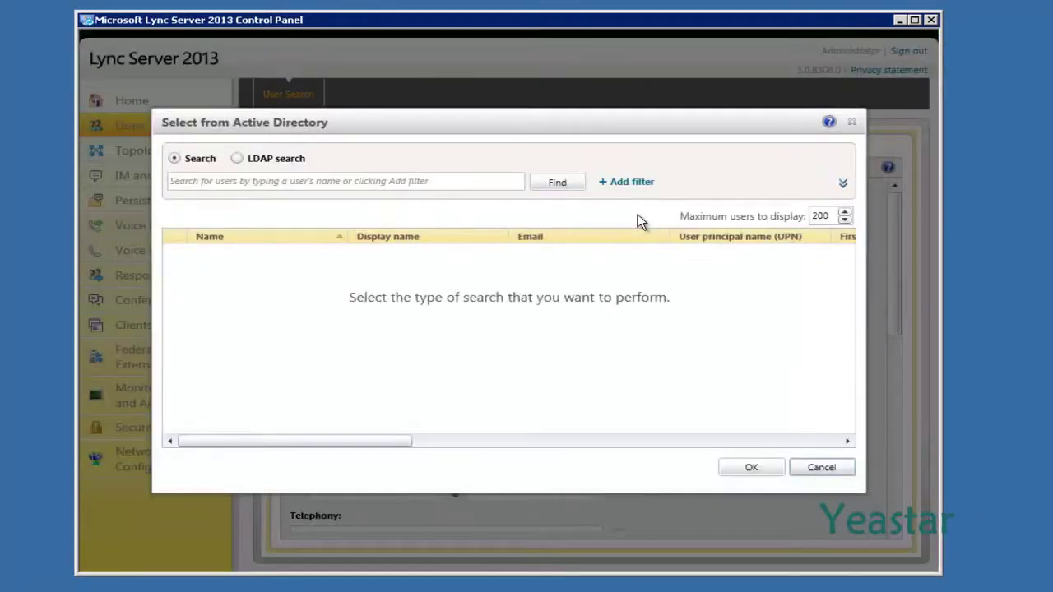
pyautogui.click(460, 182)
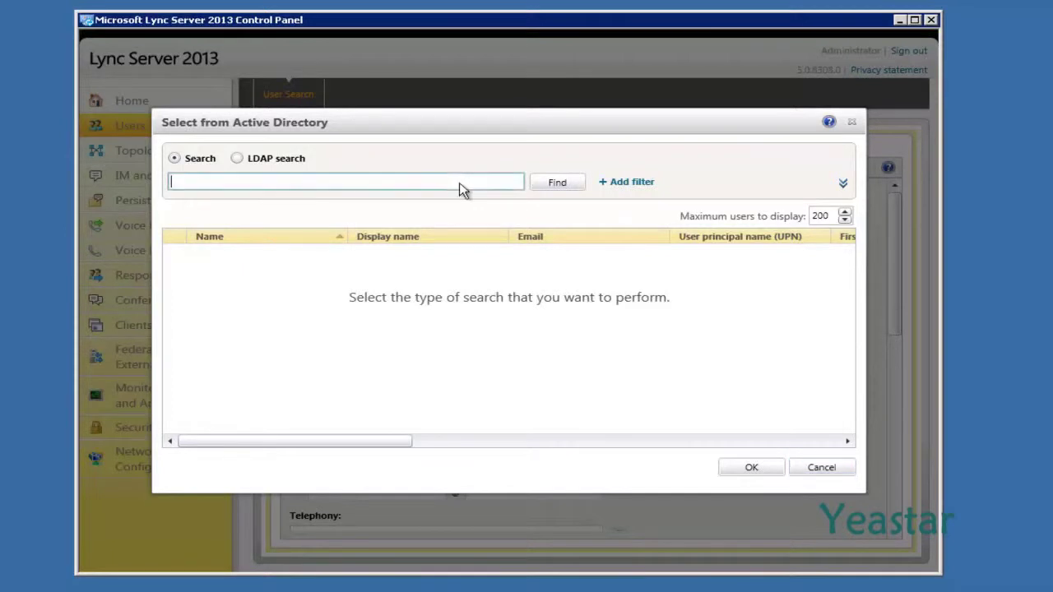
pyautogui.write('harry')
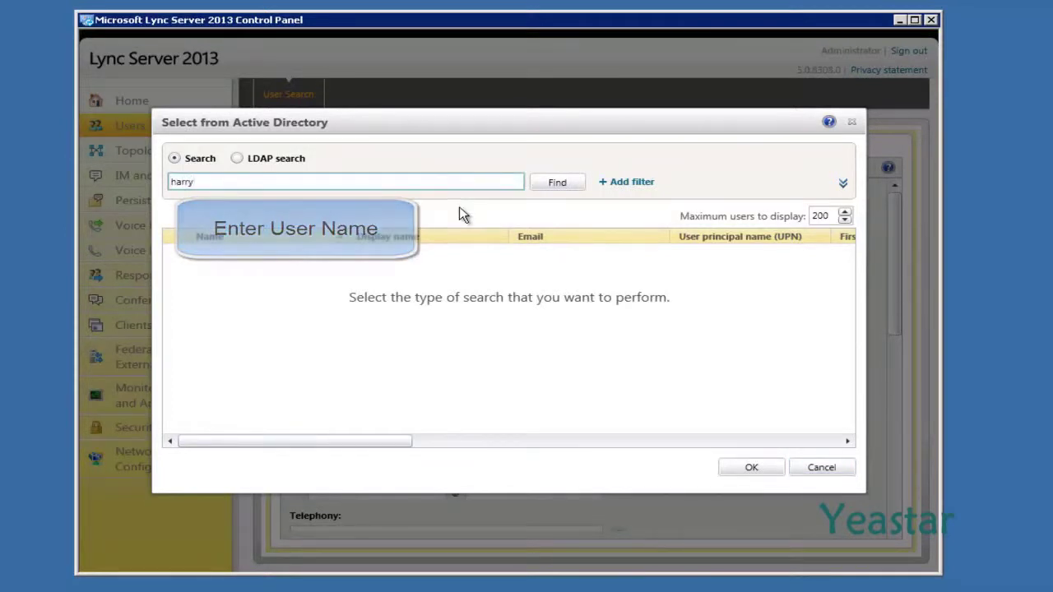
pyautogui.click(556, 189)
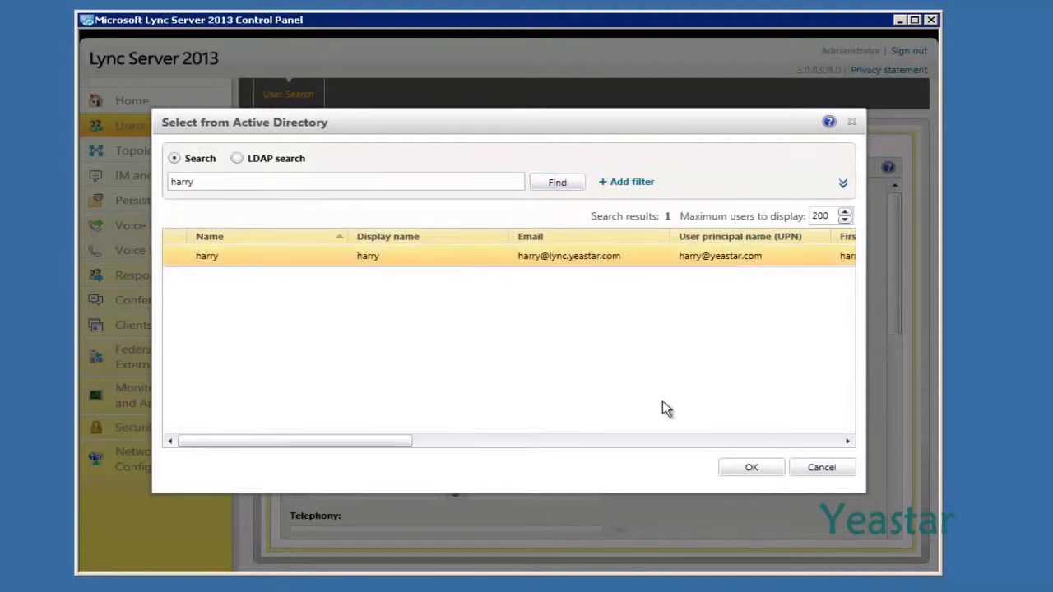
pyautogui.click(722, 468)
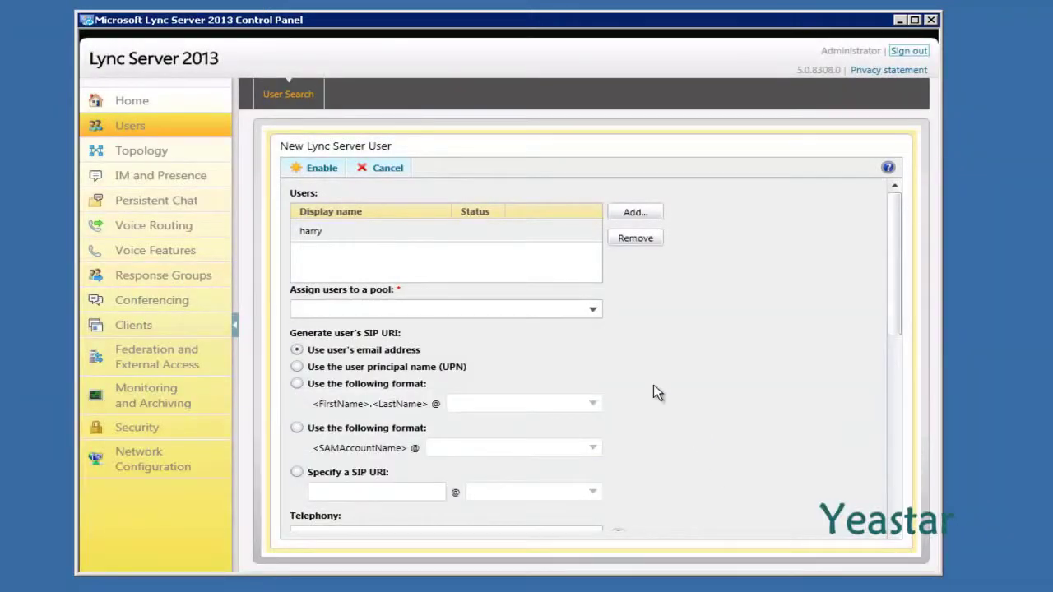
# Assign the user to pool lync.yeastar.com with a SIP URI based on their email address.
pyautogui.click(594, 311)
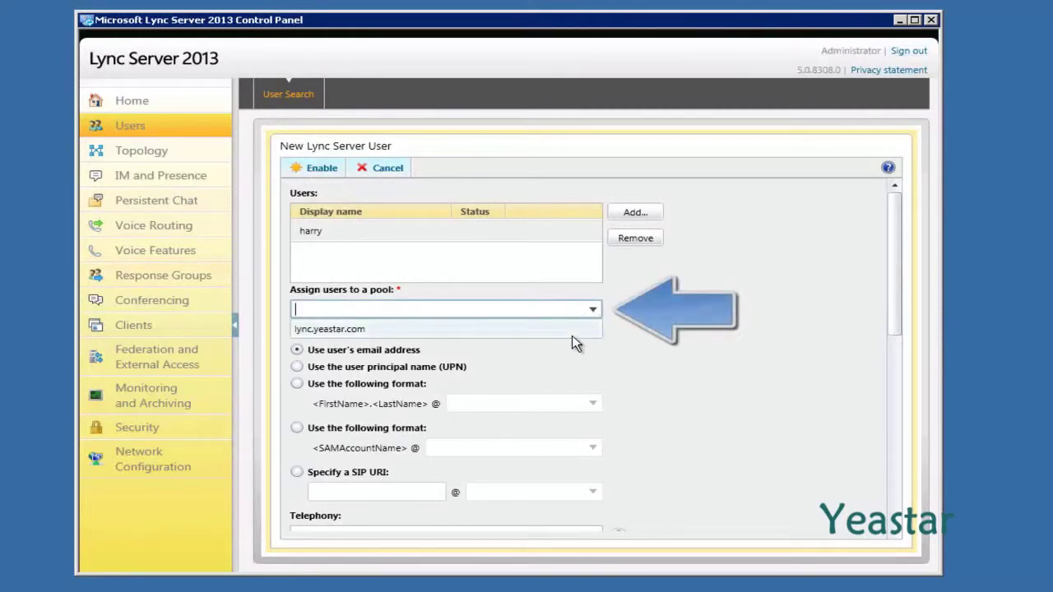
pyautogui.click(574, 333)
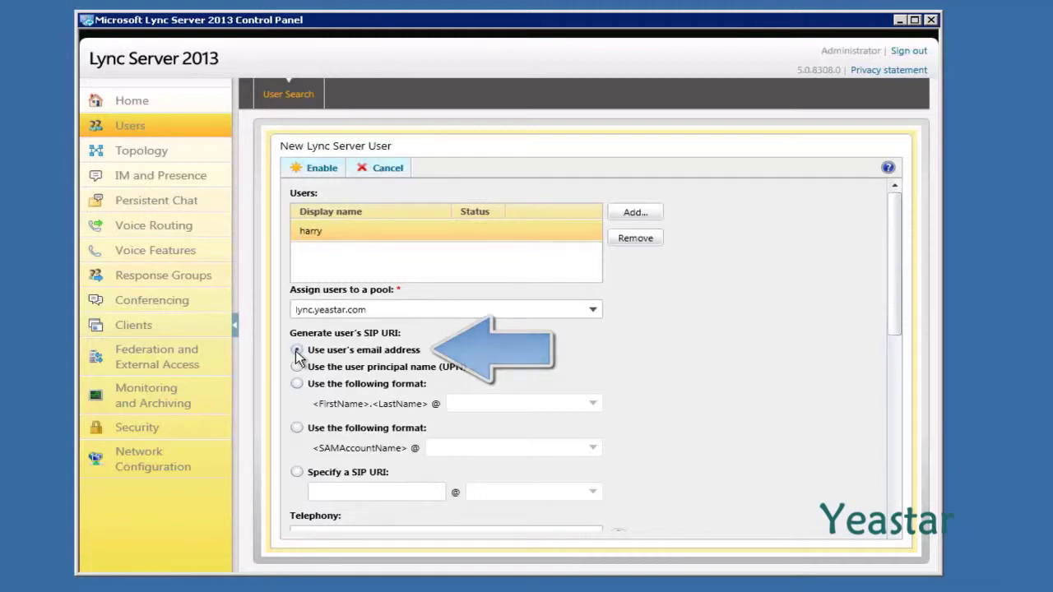
pyautogui.click(296, 350)
# Set telephony to Enterprise Voice, enter the extension line URI, and enable the user.
pyautogui.scroll(-1, 296, 359)
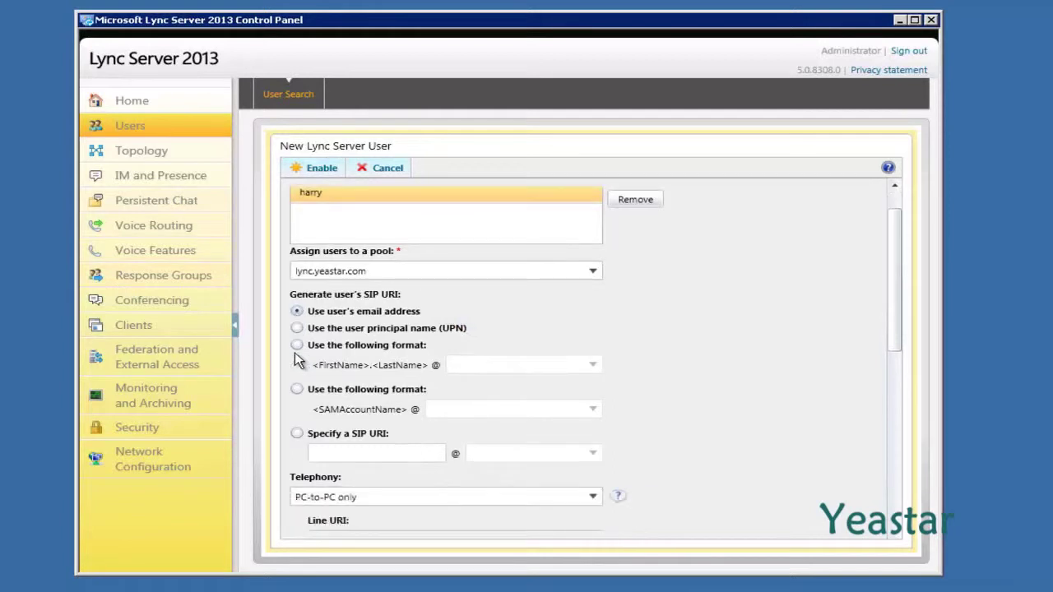
pyautogui.scroll(-2, 297, 360)
pyautogui.scroll(-3, 298, 360)
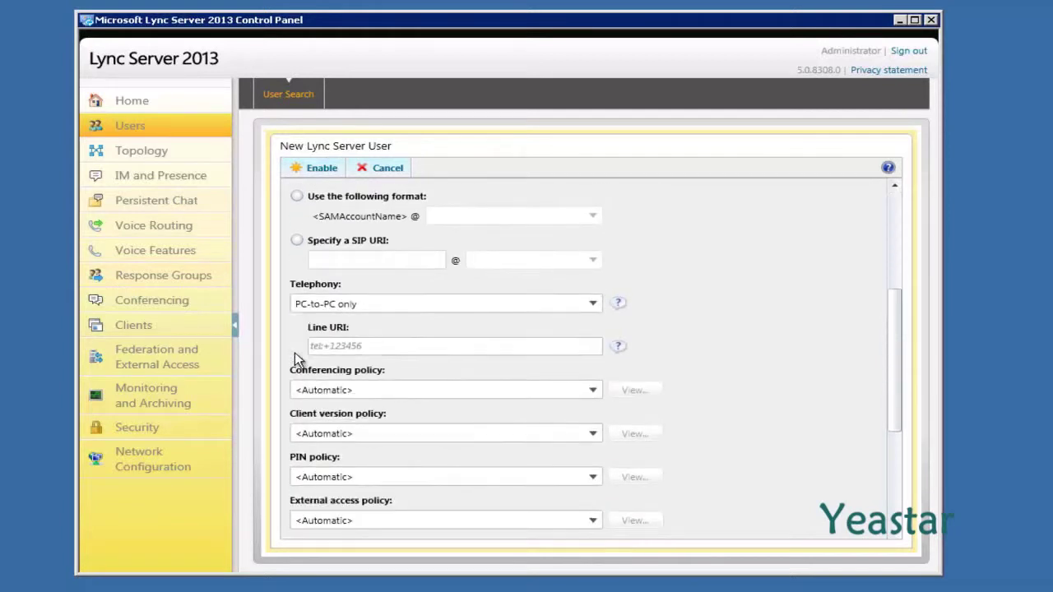
pyautogui.click(593, 306)
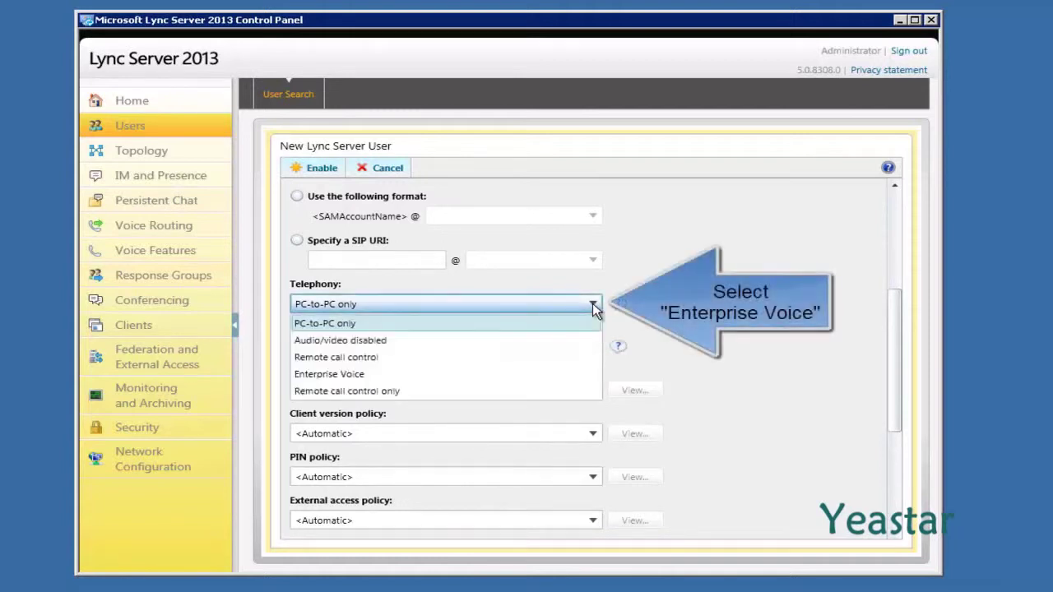
pyautogui.click(506, 374)
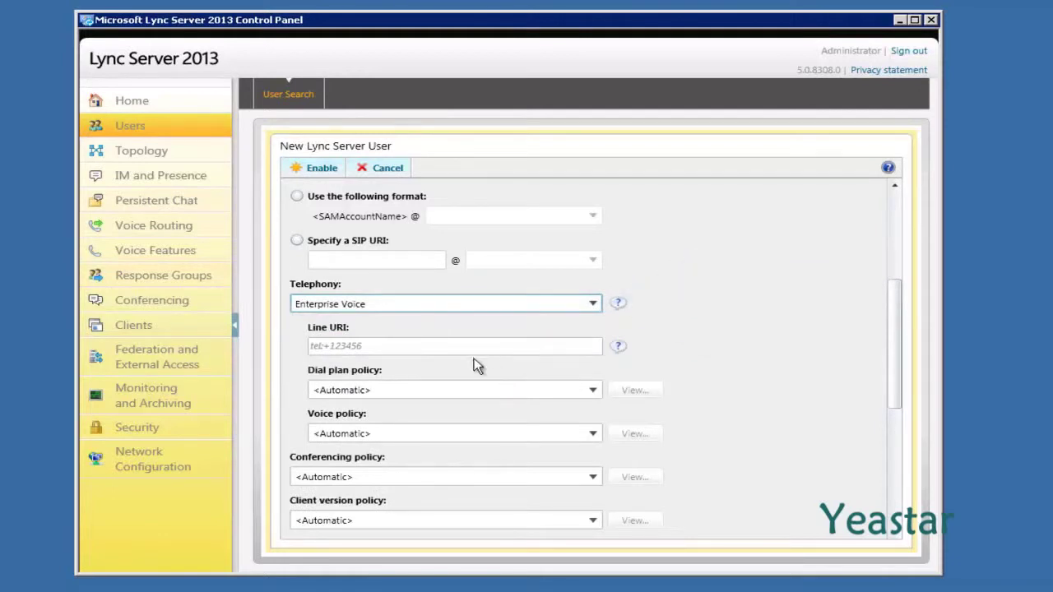
pyautogui.click(441, 347)
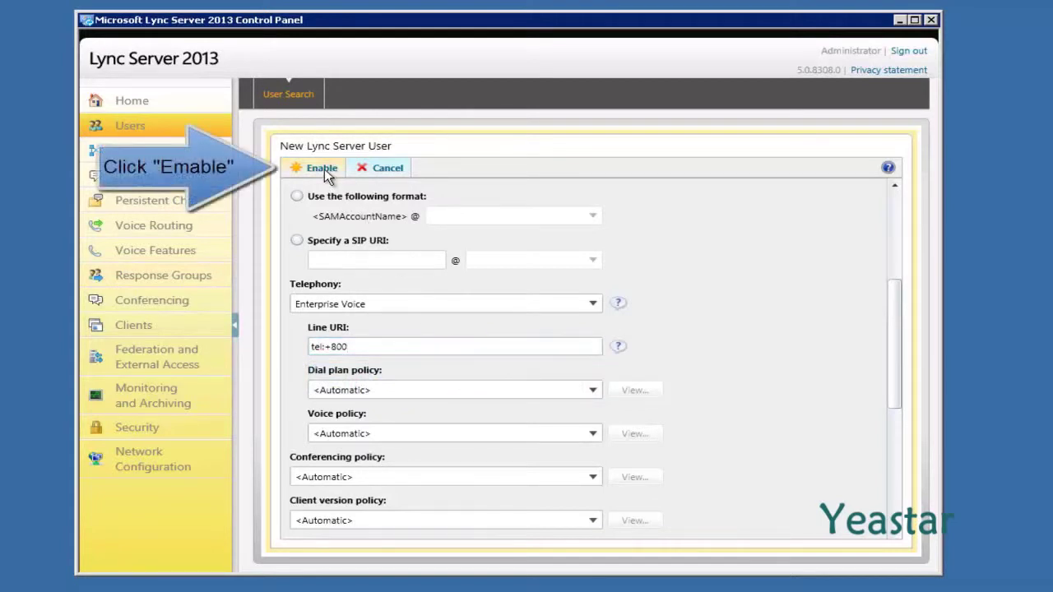
pyautogui.click(322, 168)
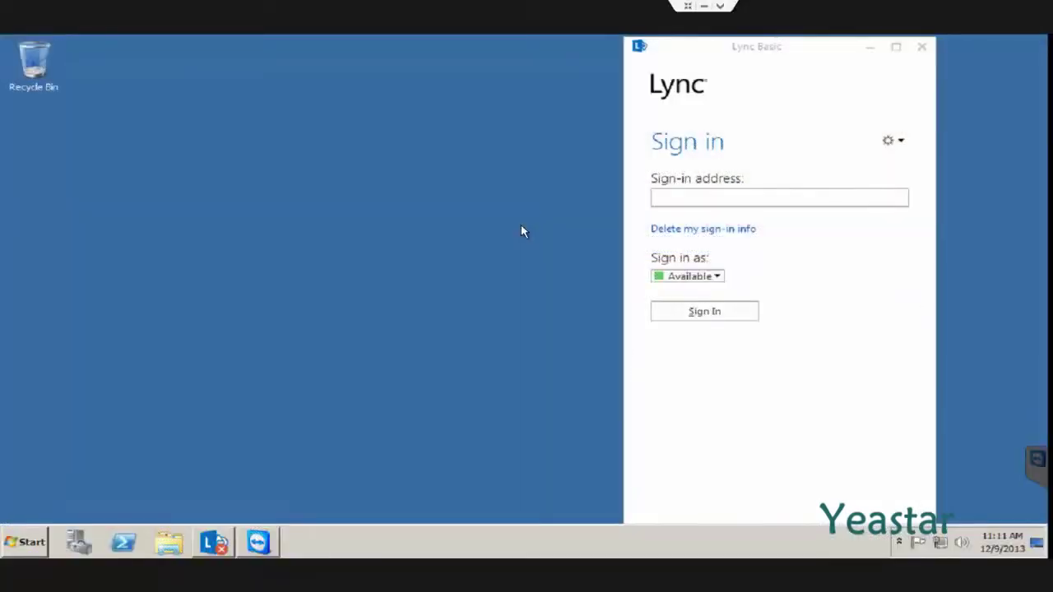
# Sign in to Lync Basic with the newly enabled user's sign-in address.
pyautogui.click(677, 197)
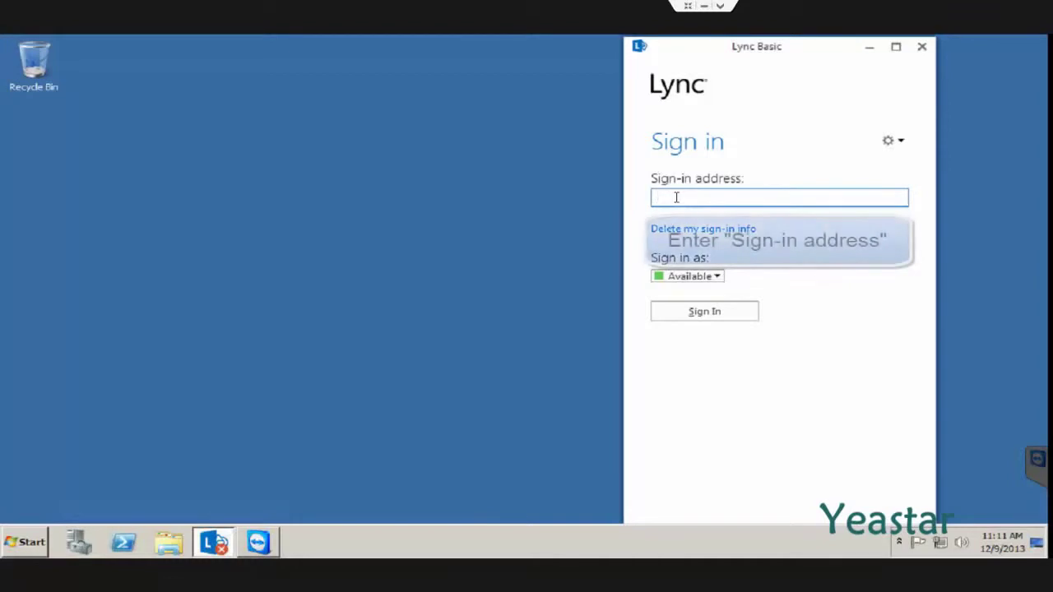
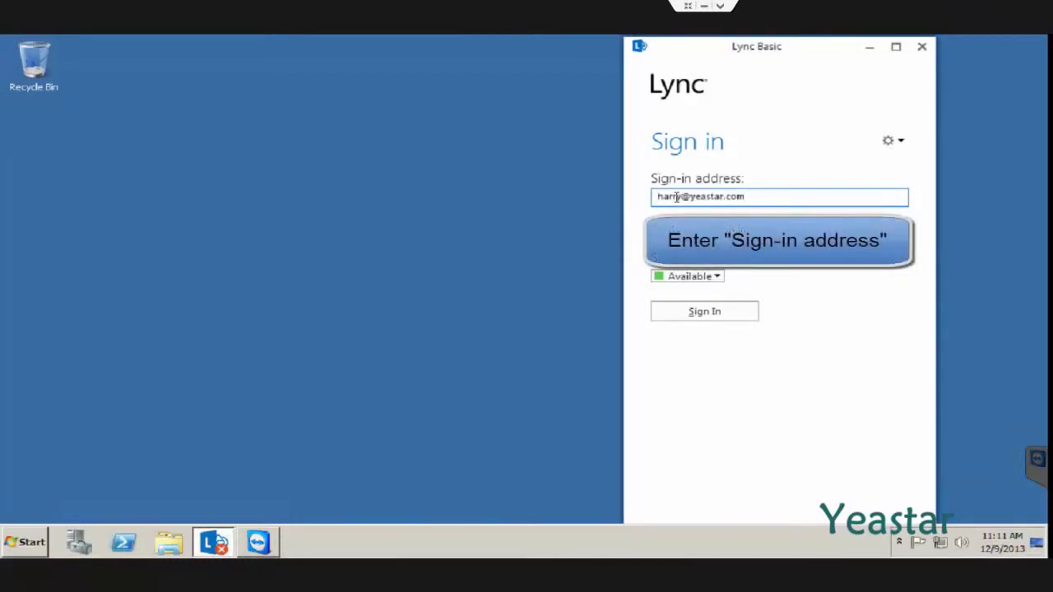
pyautogui.click(675, 313)
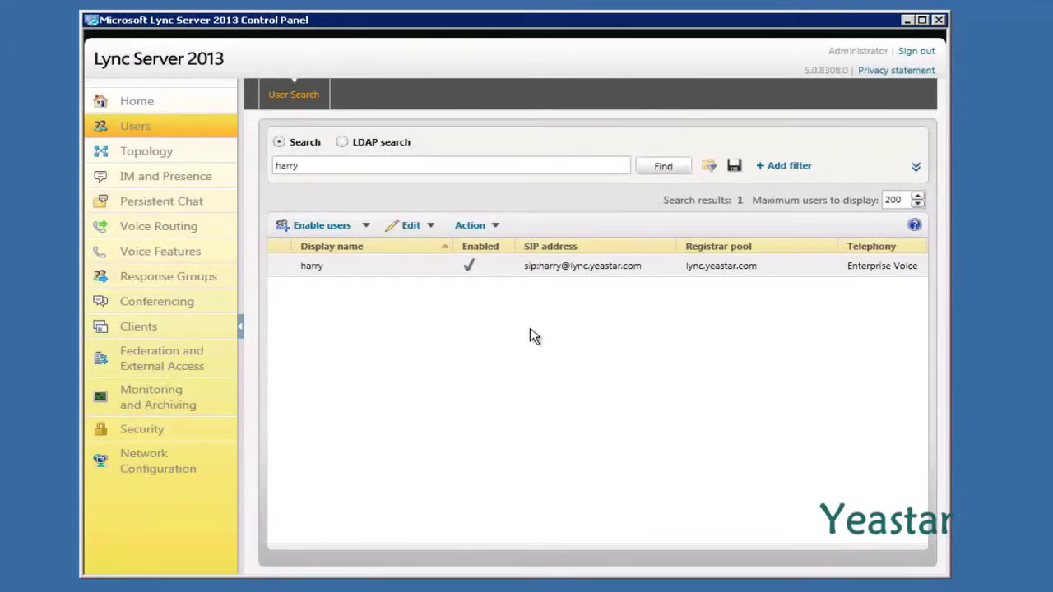
# Edit the Global dial plan's Keep All rule to match any length and add a + prefix, then save.
pyautogui.click(212, 230)
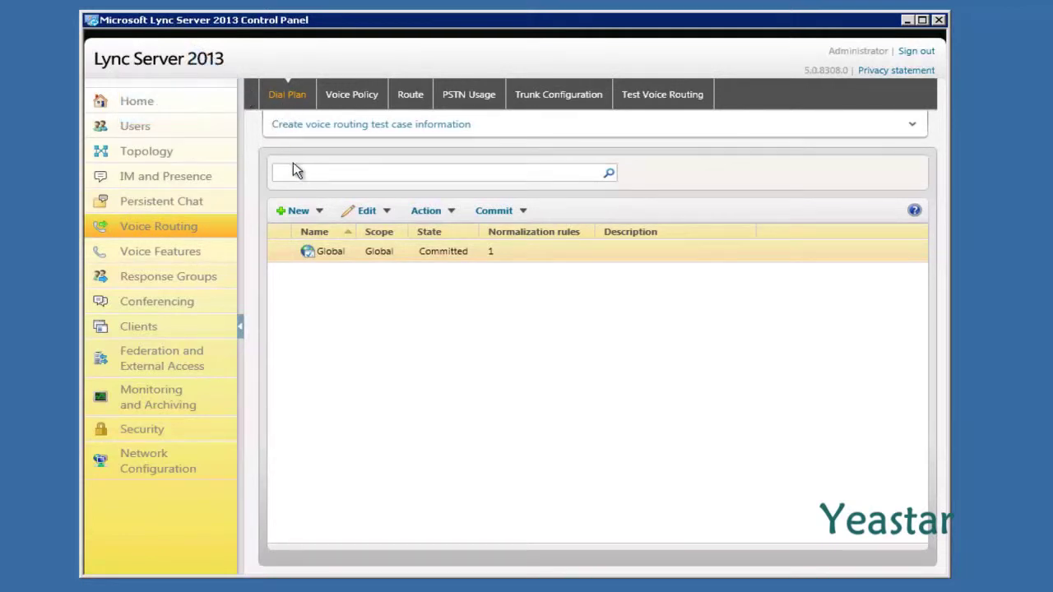
pyautogui.doubleClick(296, 251)
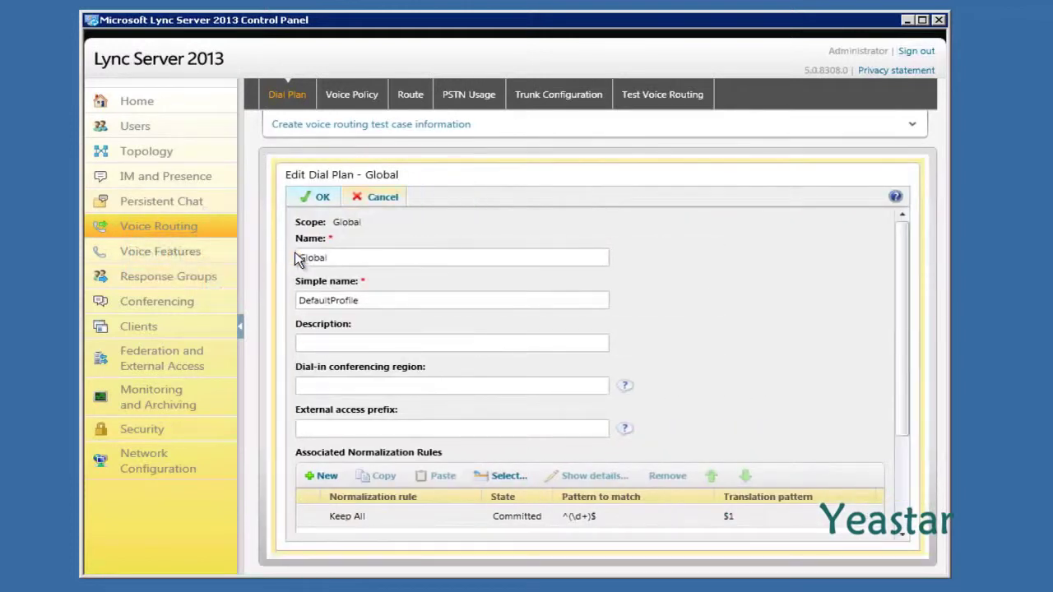
pyautogui.scroll(-3, 295, 256)
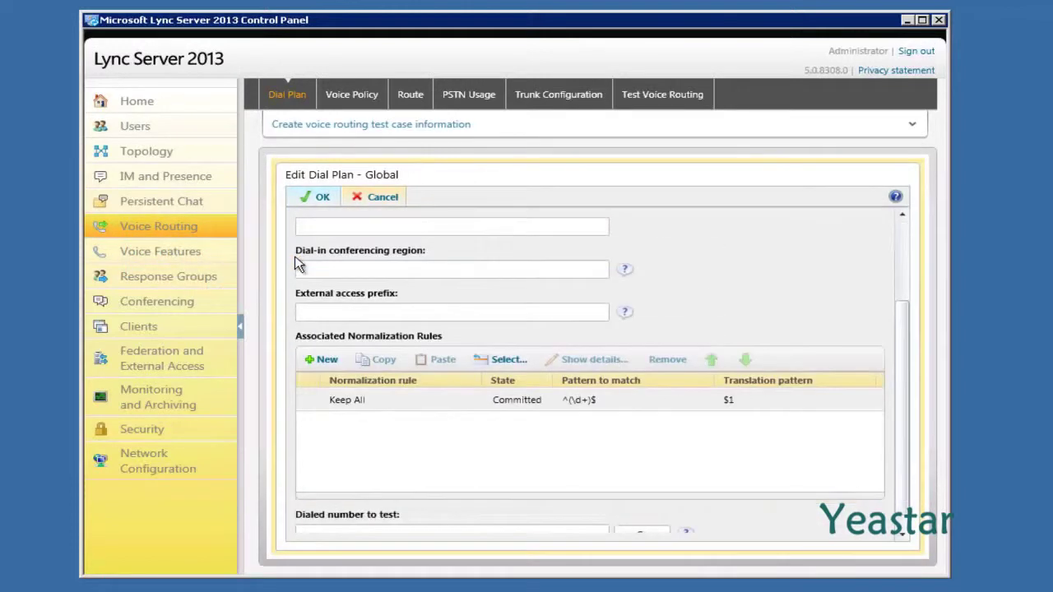
pyautogui.doubleClick(380, 407)
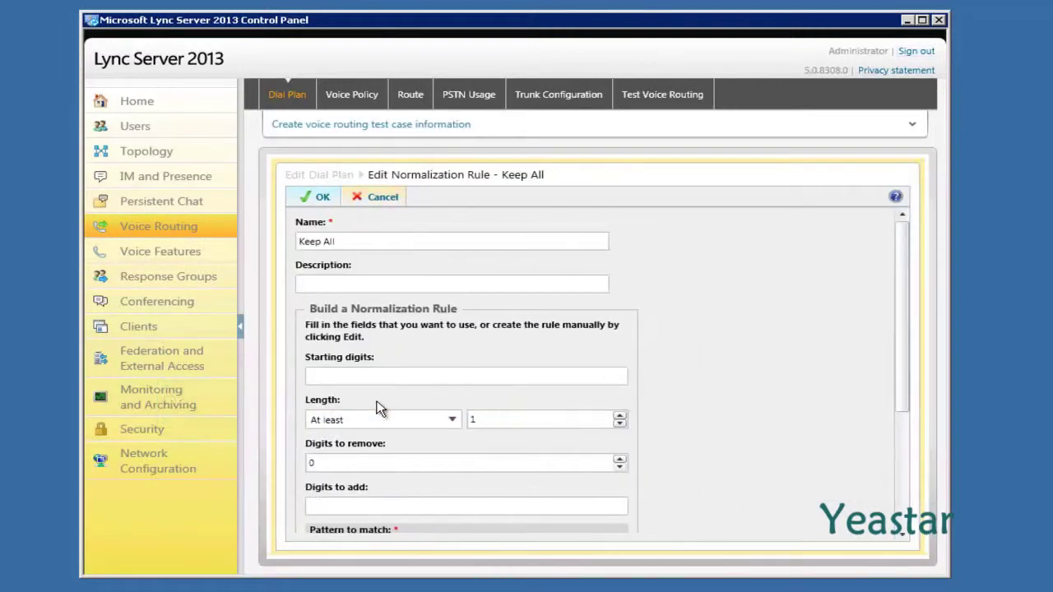
pyautogui.click(450, 421)
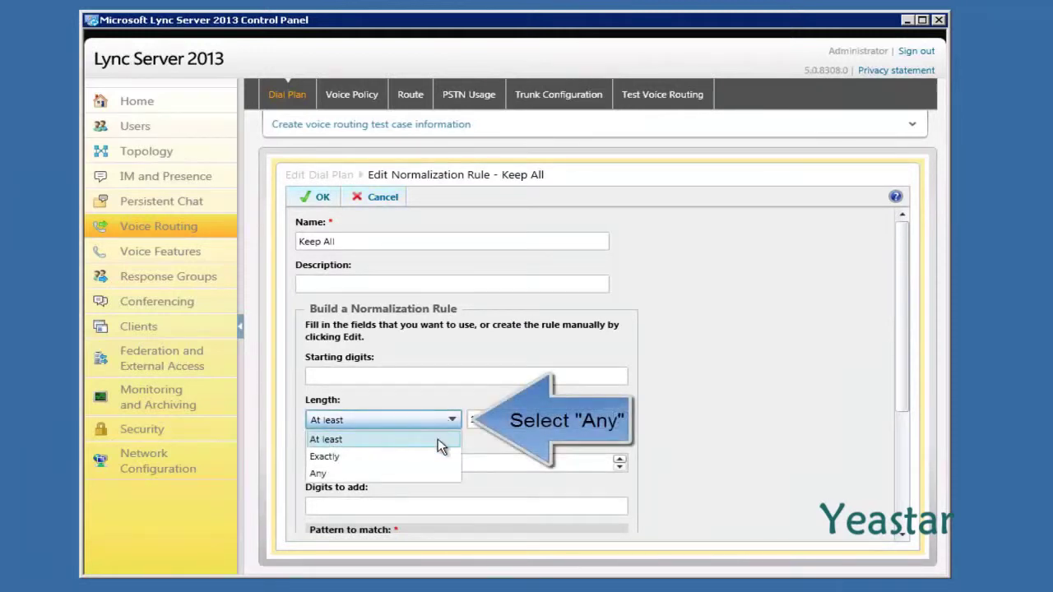
pyautogui.click(428, 474)
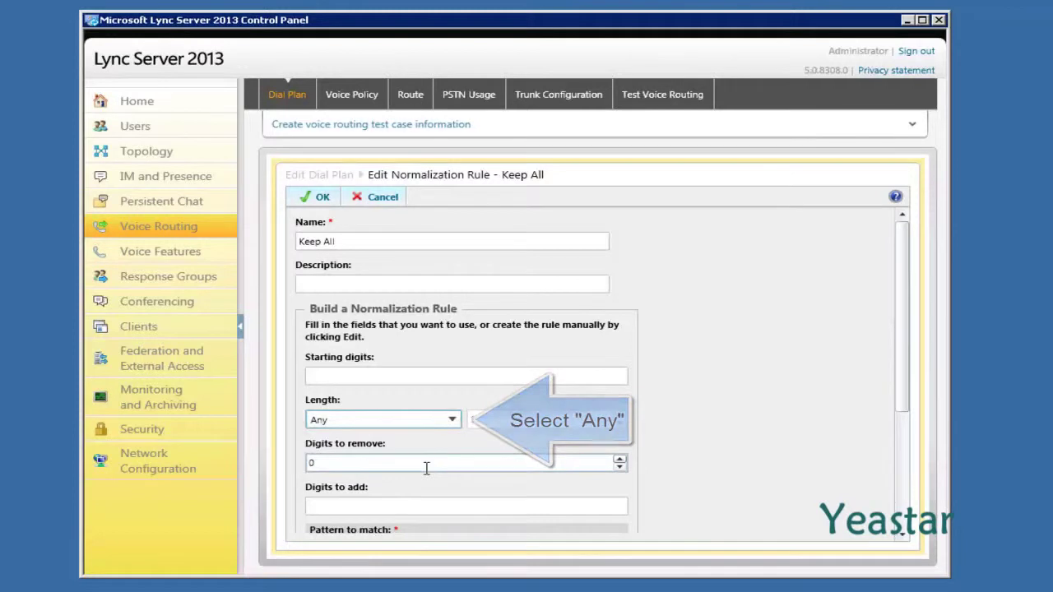
pyautogui.click(360, 505)
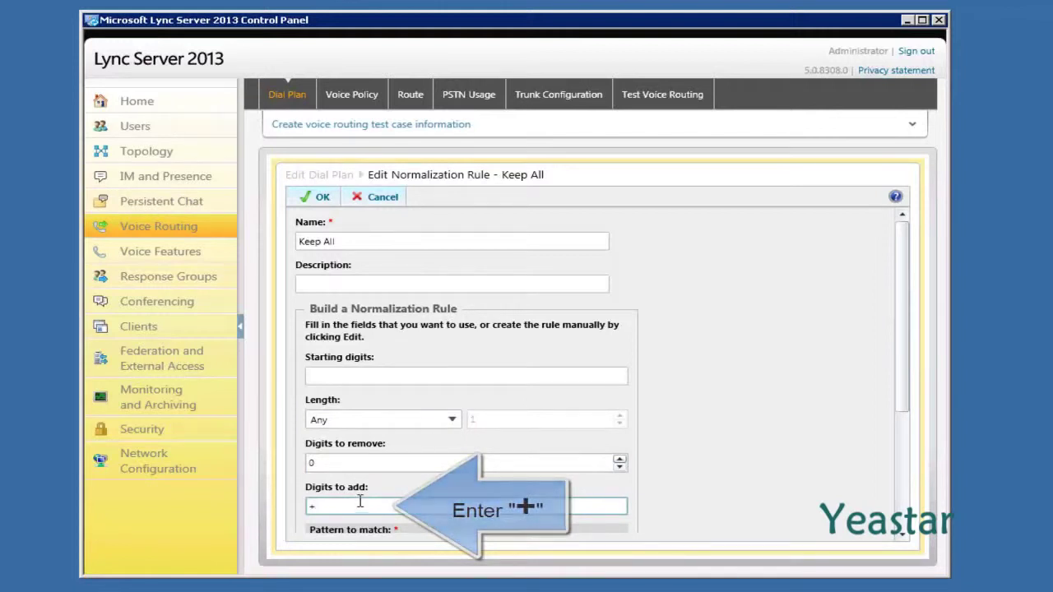
pyautogui.click(320, 201)
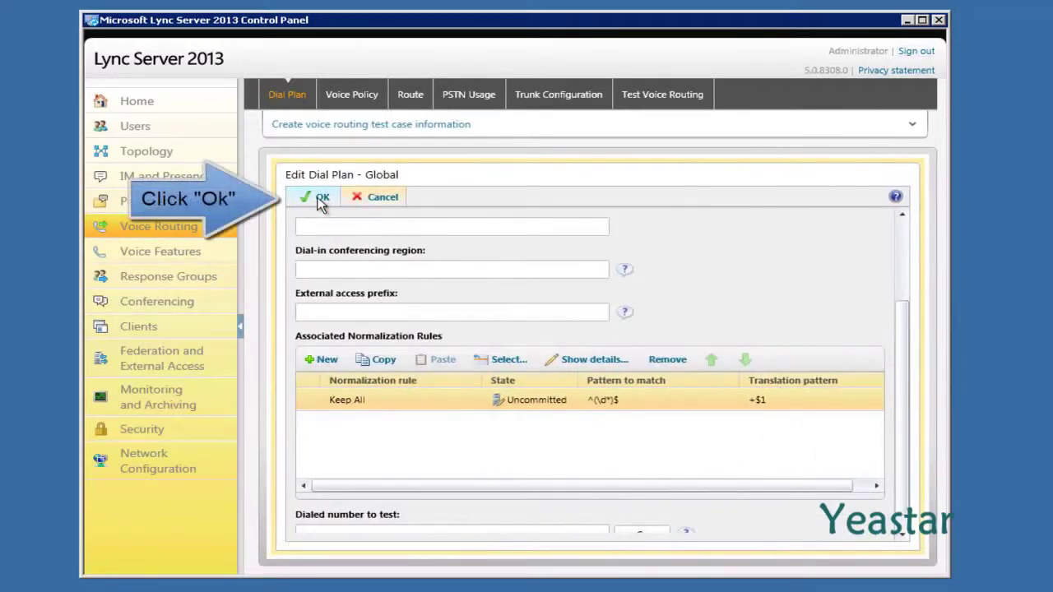
pyautogui.click(320, 199)
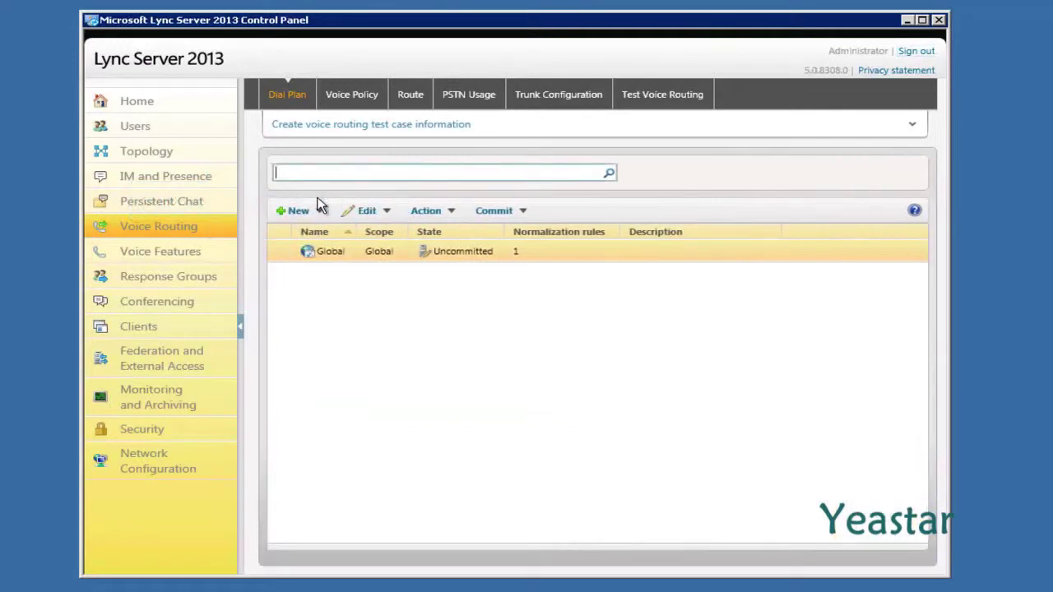
pyautogui.click(334, 97)
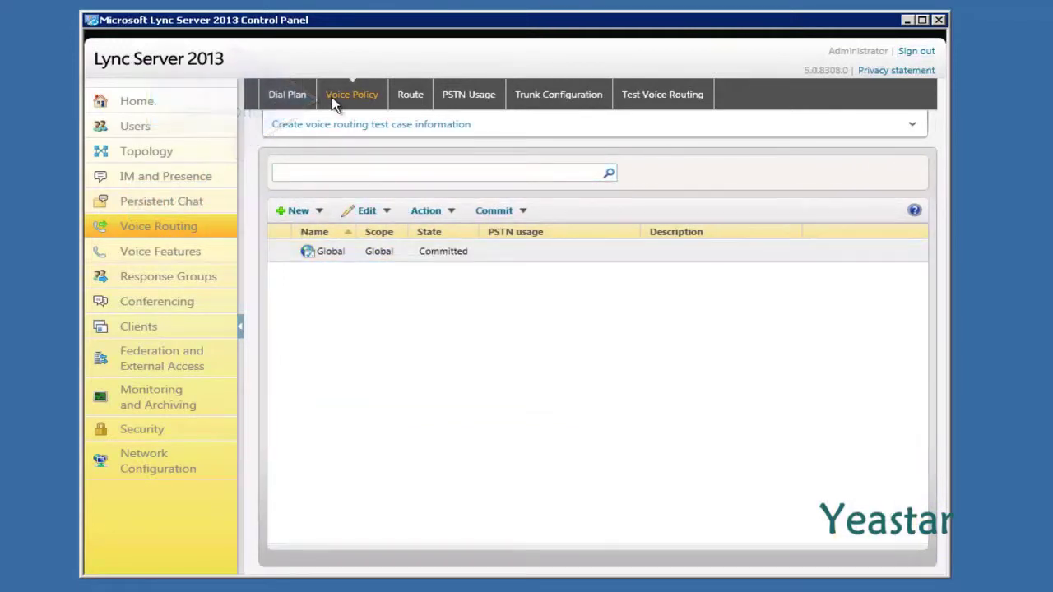
# Select the Local PSTN usage record for Edit Voice Policy - Global and save the policy with OK.
pyautogui.click(333, 249)
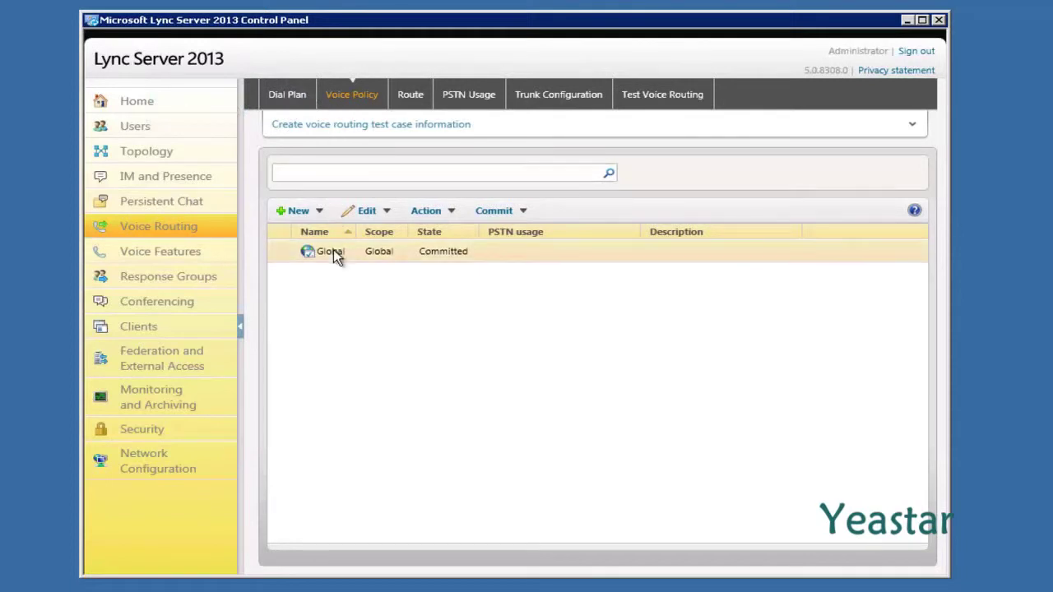
pyautogui.doubleClick(333, 251)
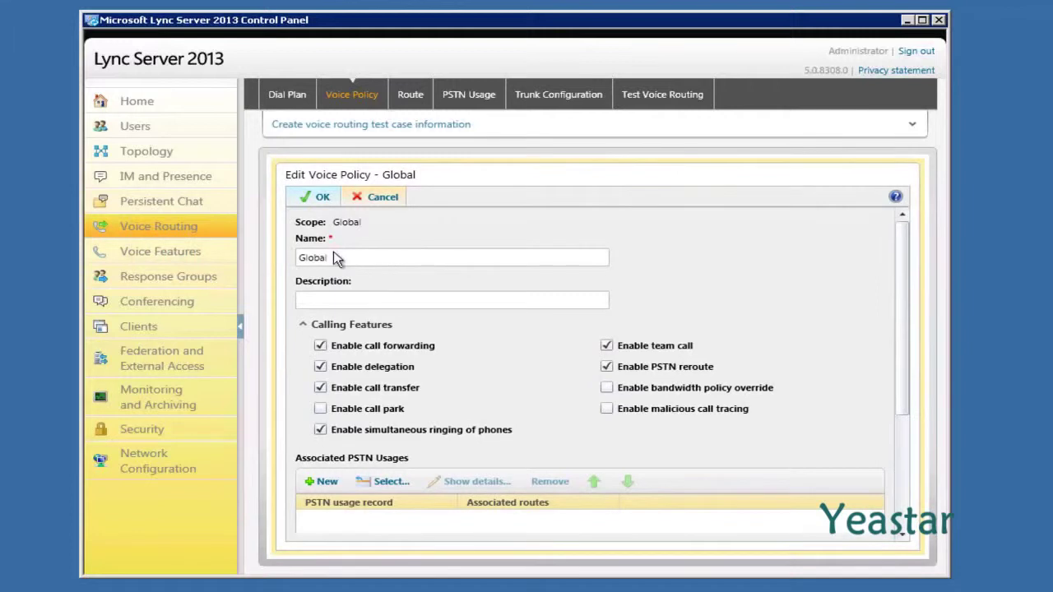
pyautogui.scroll(-1, 333, 258)
pyautogui.scroll(-2, 333, 257)
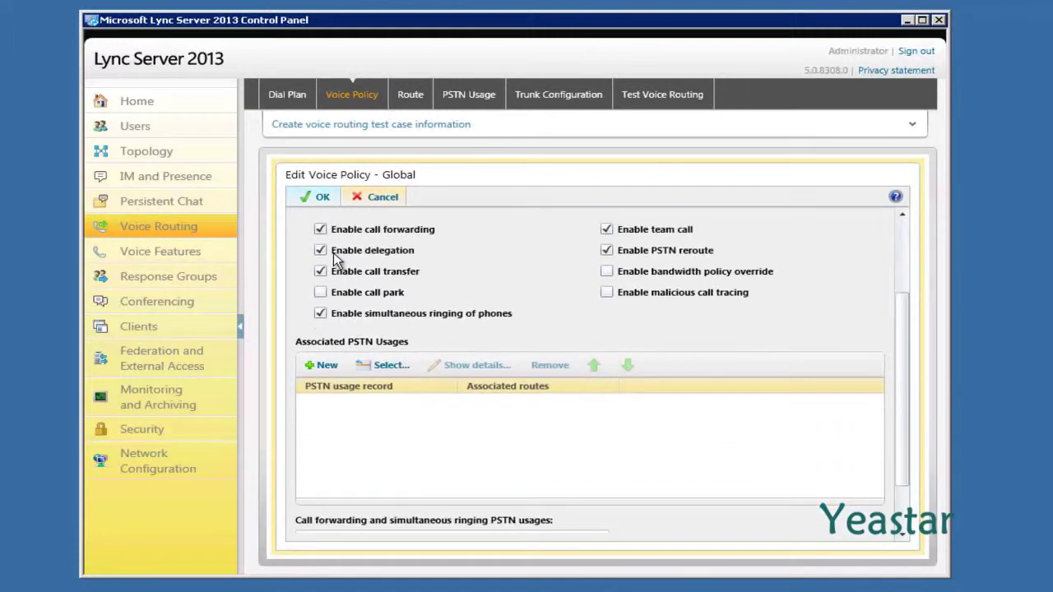
pyautogui.scroll(-2, 333, 253)
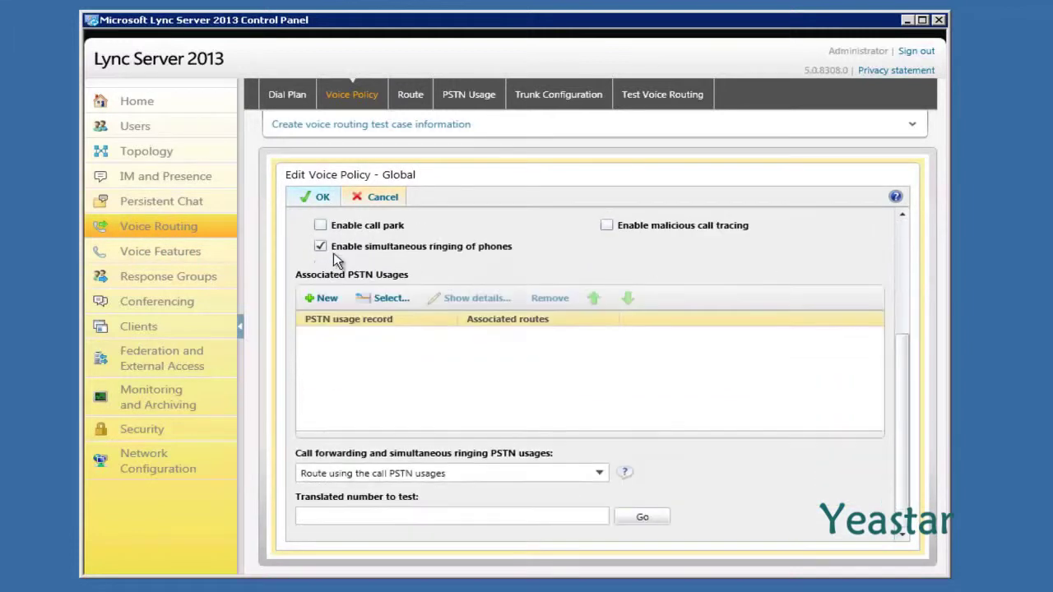
pyautogui.click(388, 301)
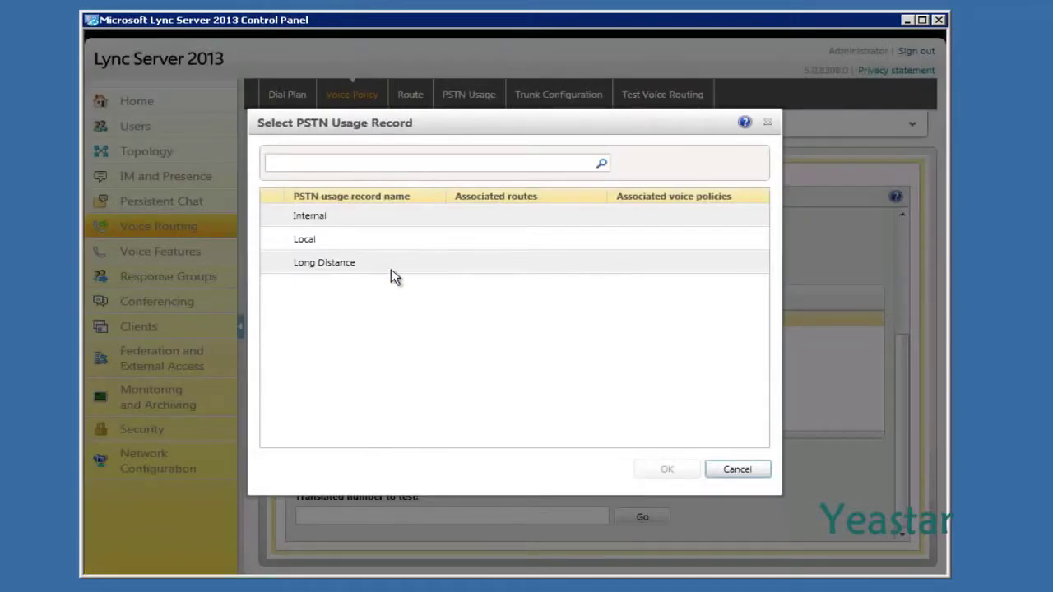
pyautogui.click(378, 240)
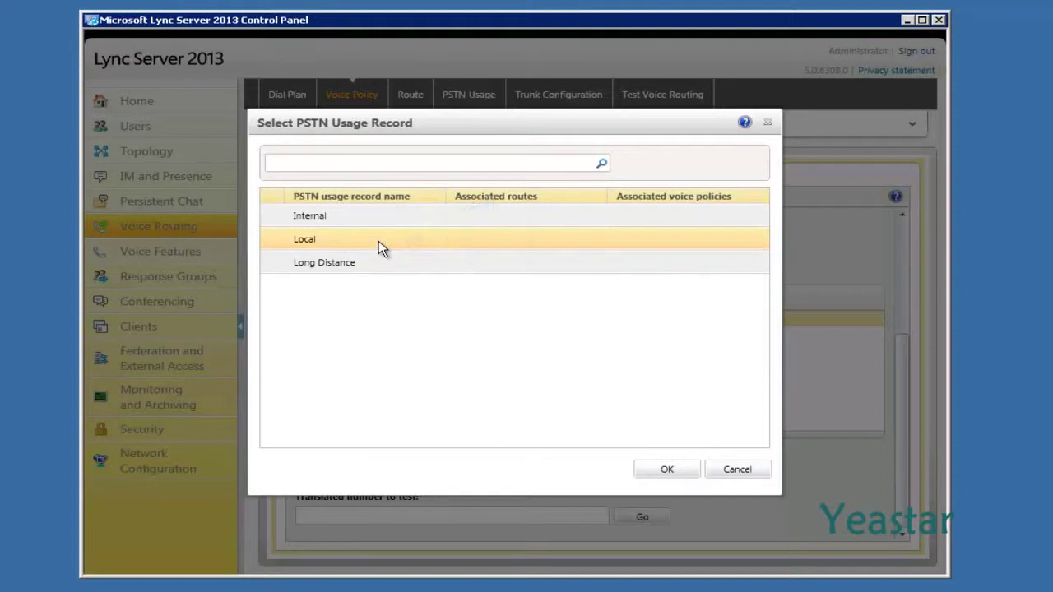
pyautogui.click(647, 466)
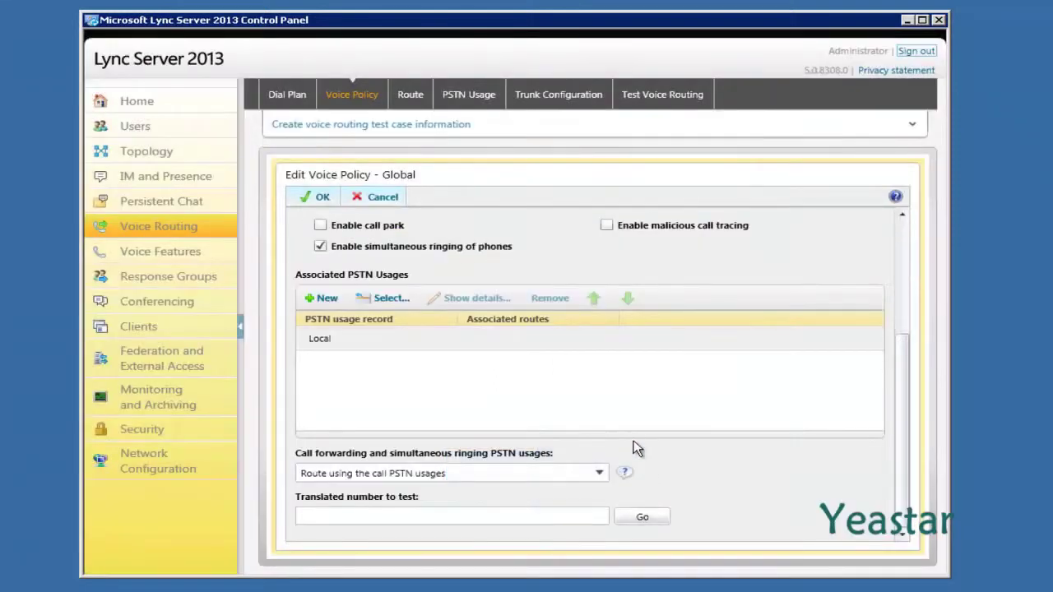
pyautogui.click(320, 199)
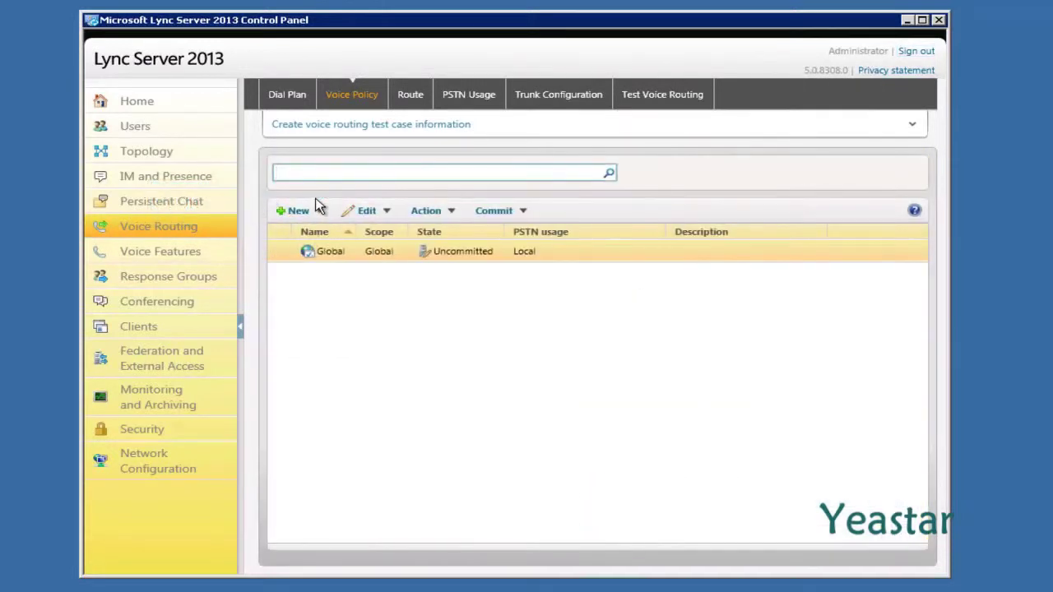
# Open LocalRoute from the Route list and change its match pattern to ^(\+\d*)$.
pyautogui.click(403, 102)
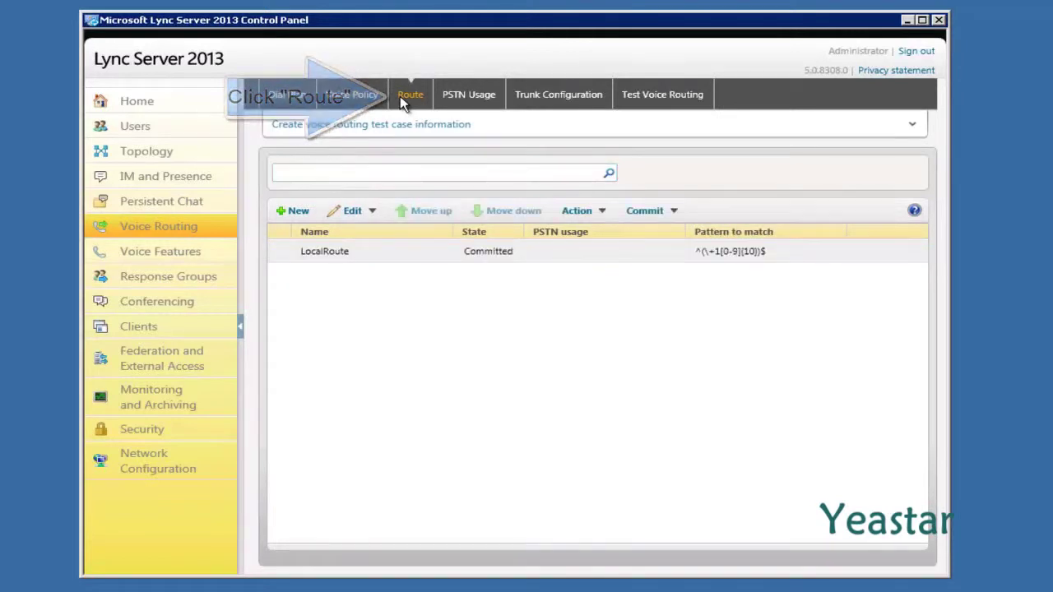
pyautogui.doubleClick(374, 252)
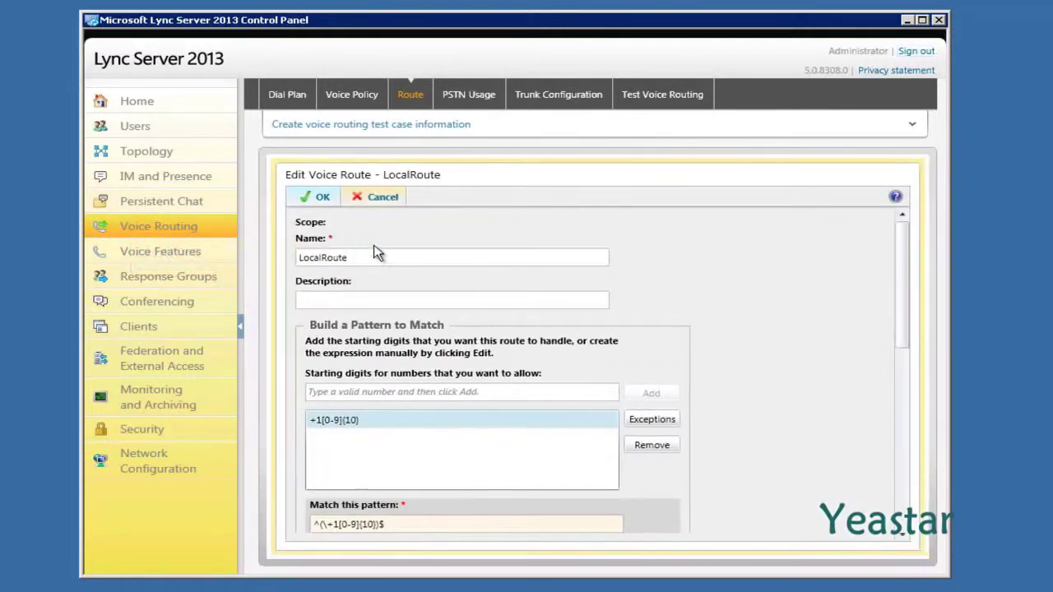
pyautogui.scroll(-4, 375, 251)
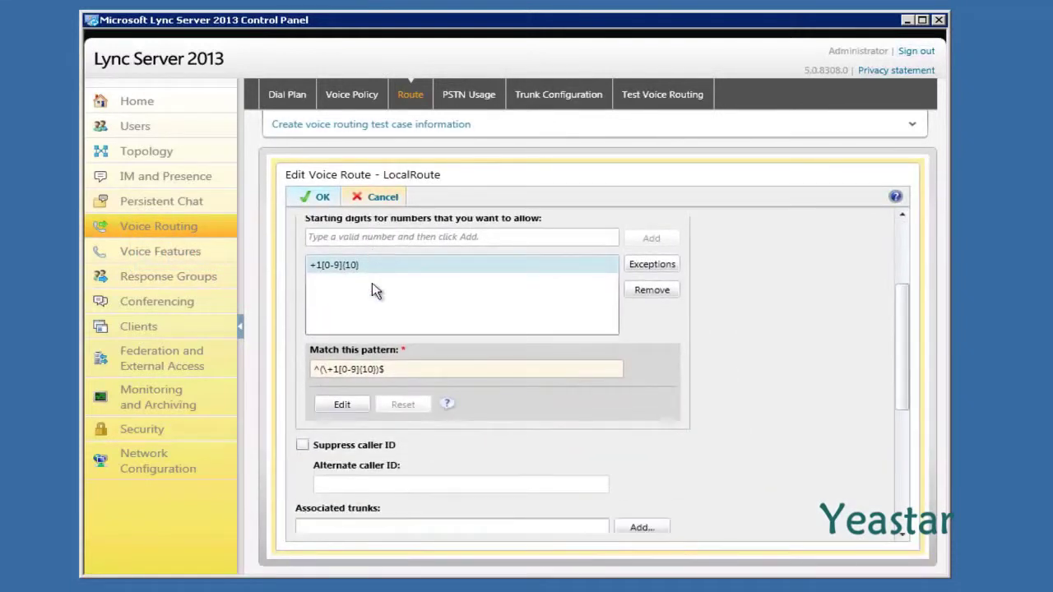
pyautogui.click(341, 406)
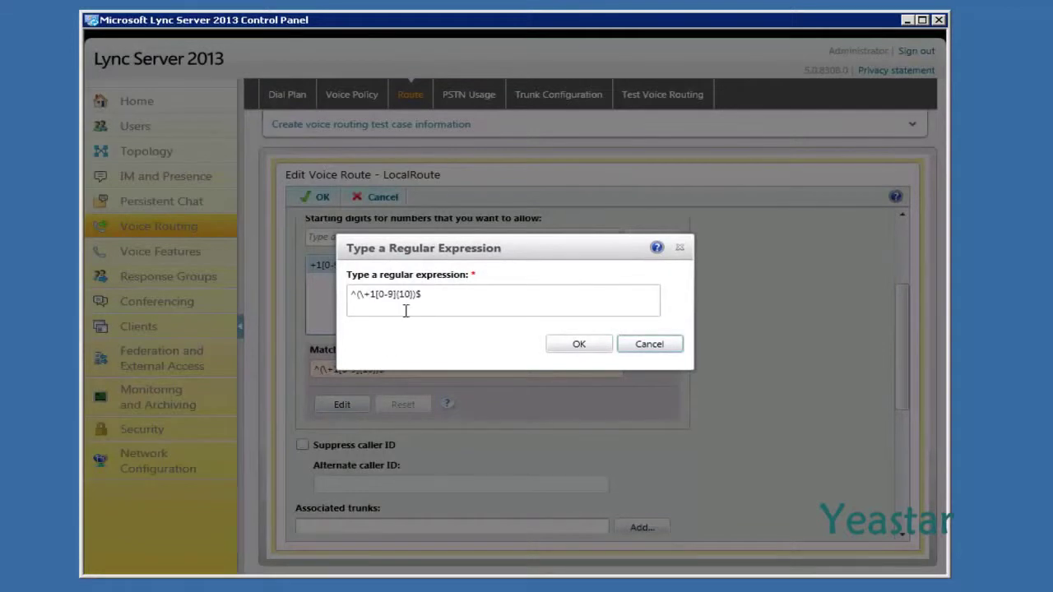
pyautogui.moveTo(428, 295); pyautogui.dragTo(348, 296)
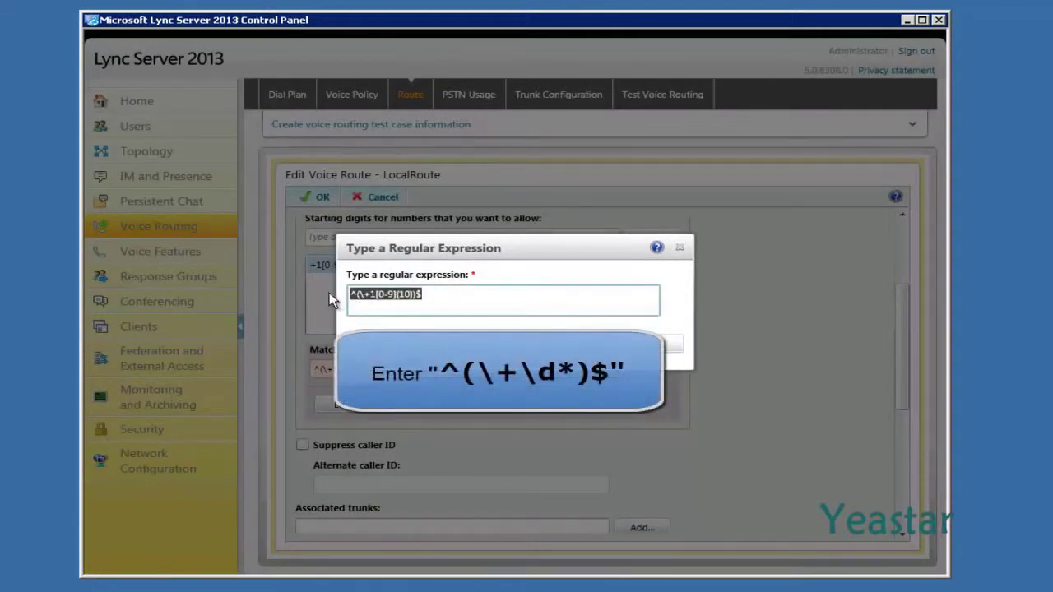
pyautogui.write('^(\\+\\d*)$')
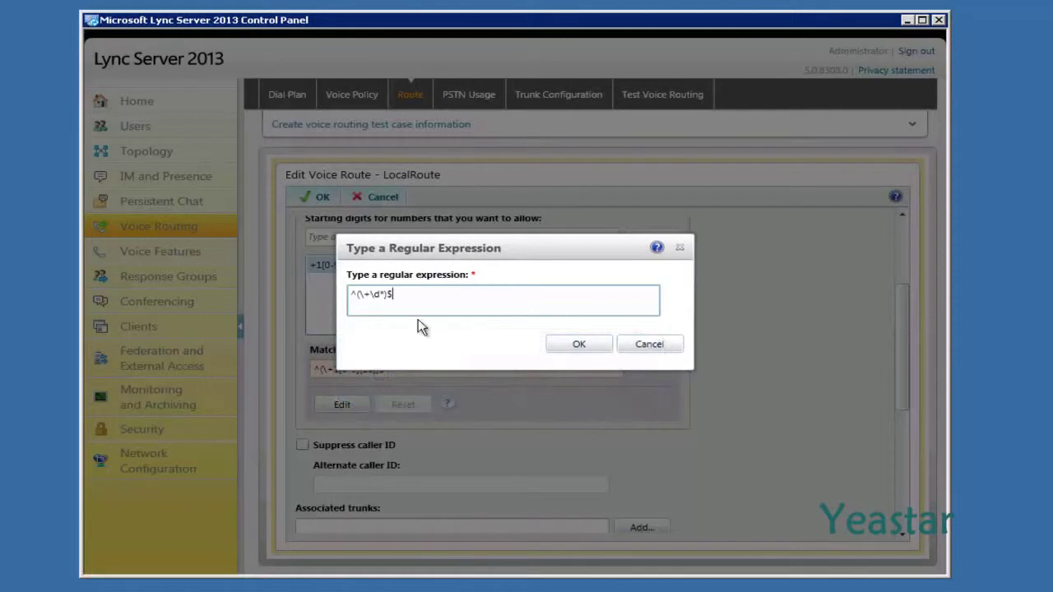
pyautogui.click(556, 347)
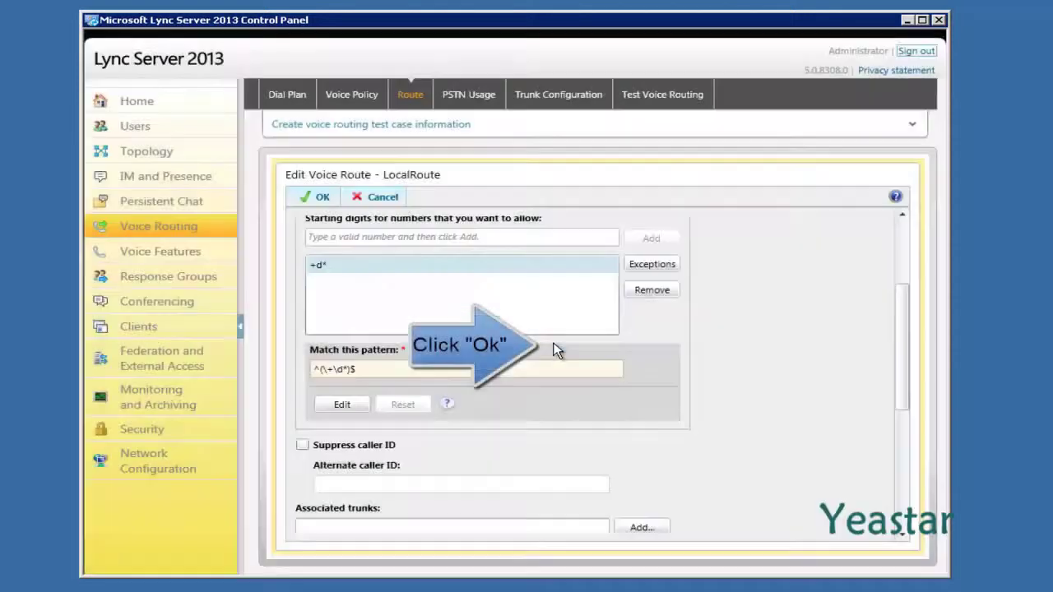
# Add the PstnGateway:192.168.4.148 trunk to LocalRoute.
pyautogui.scroll(-3, 556, 350)
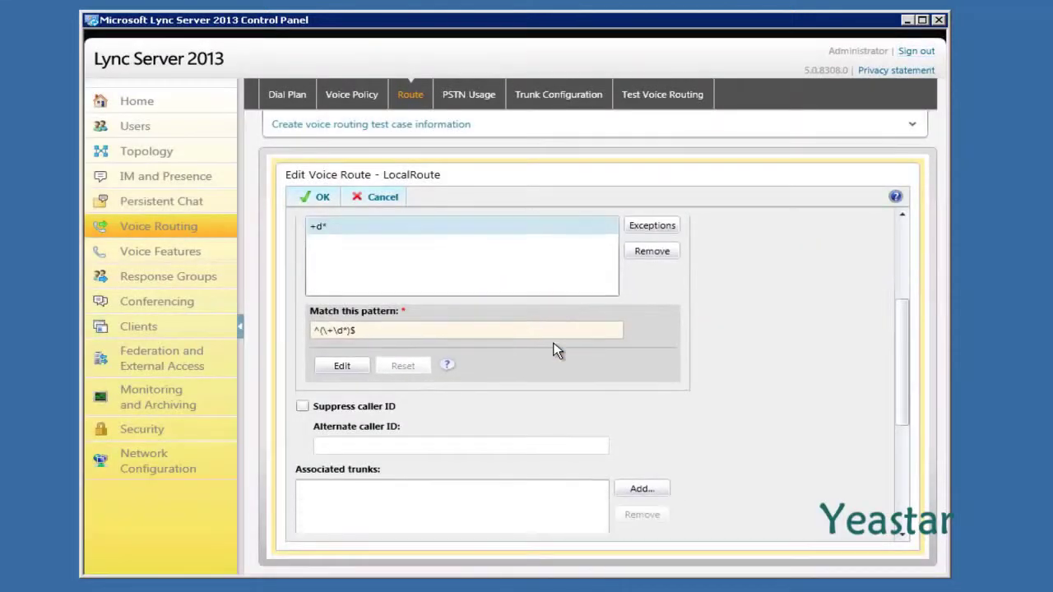
pyautogui.scroll(-2, 556, 351)
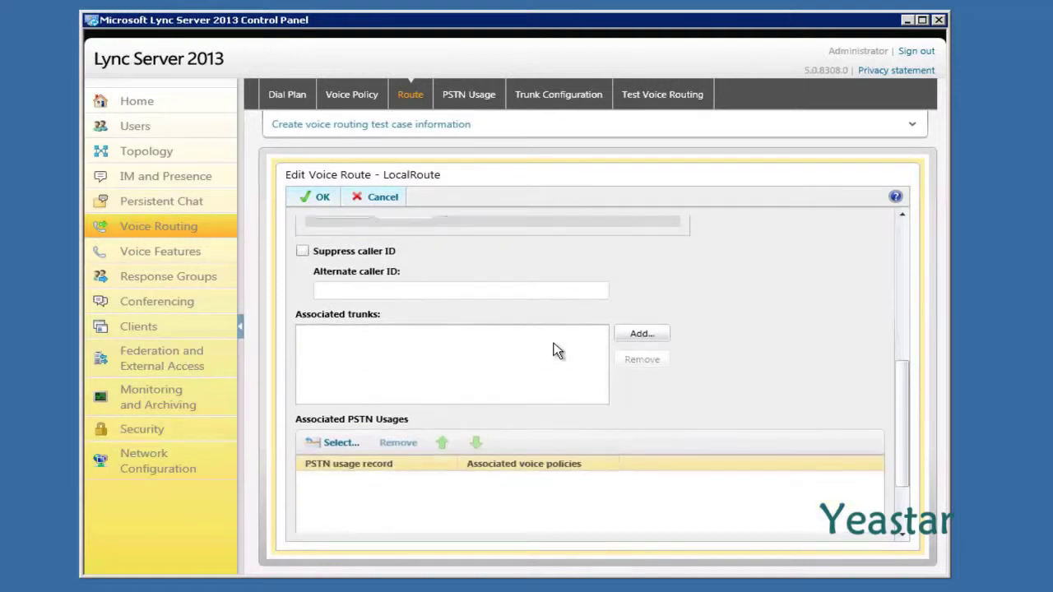
pyautogui.scroll(-1, 556, 351)
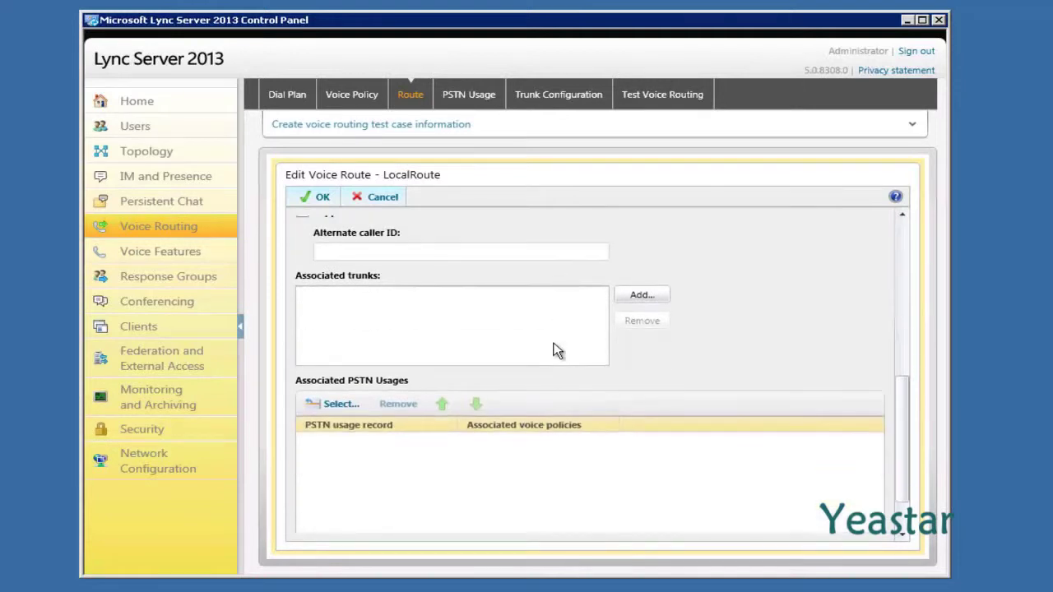
pyautogui.click(641, 297)
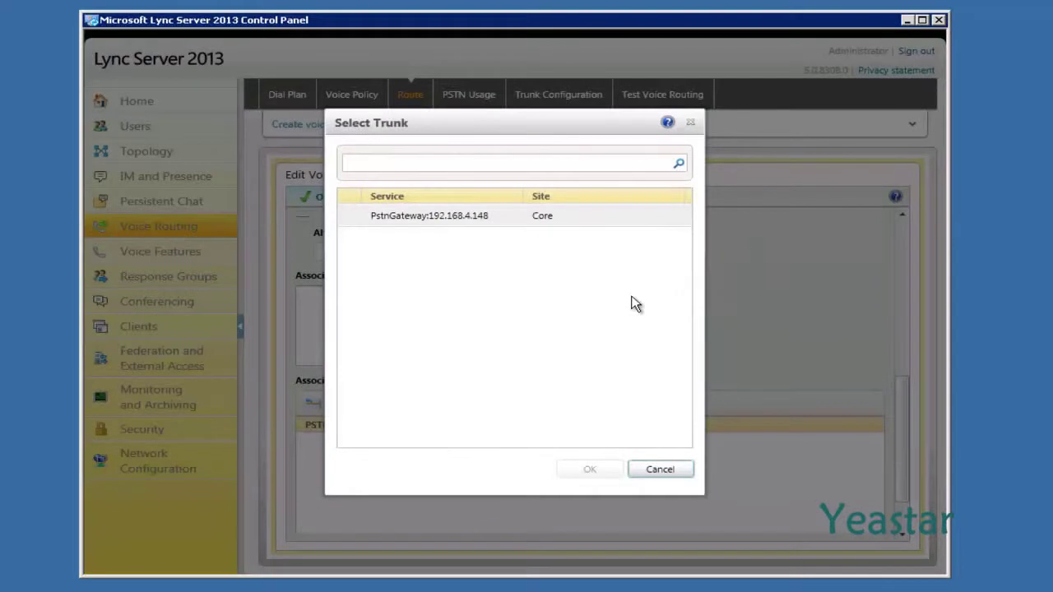
pyautogui.click(605, 220)
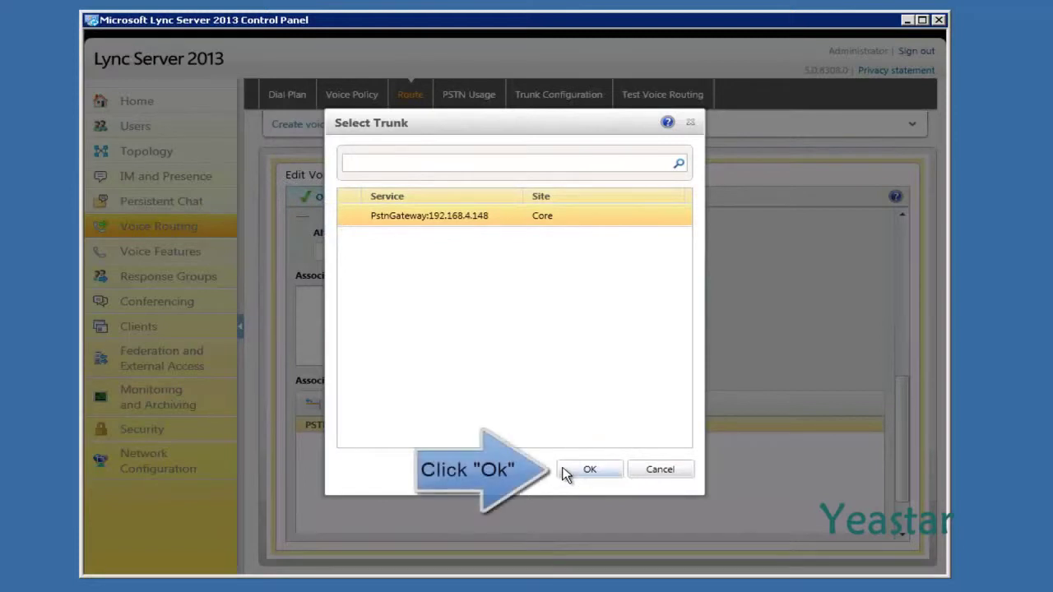
pyautogui.click(589, 470)
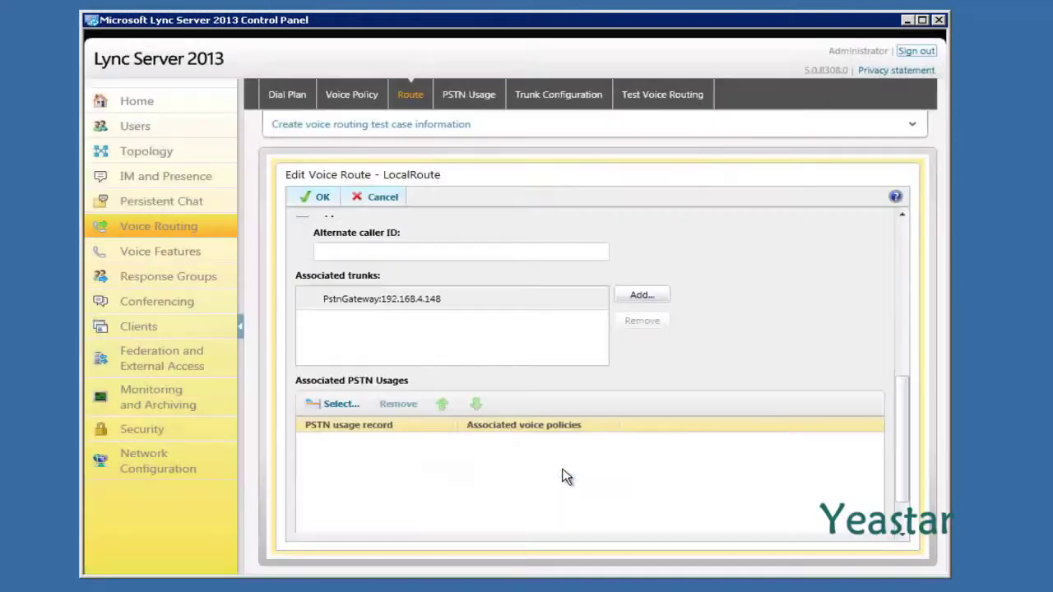
# Attach the Local PSTN usage to LocalRoute and save the route.
pyautogui.click(337, 404)
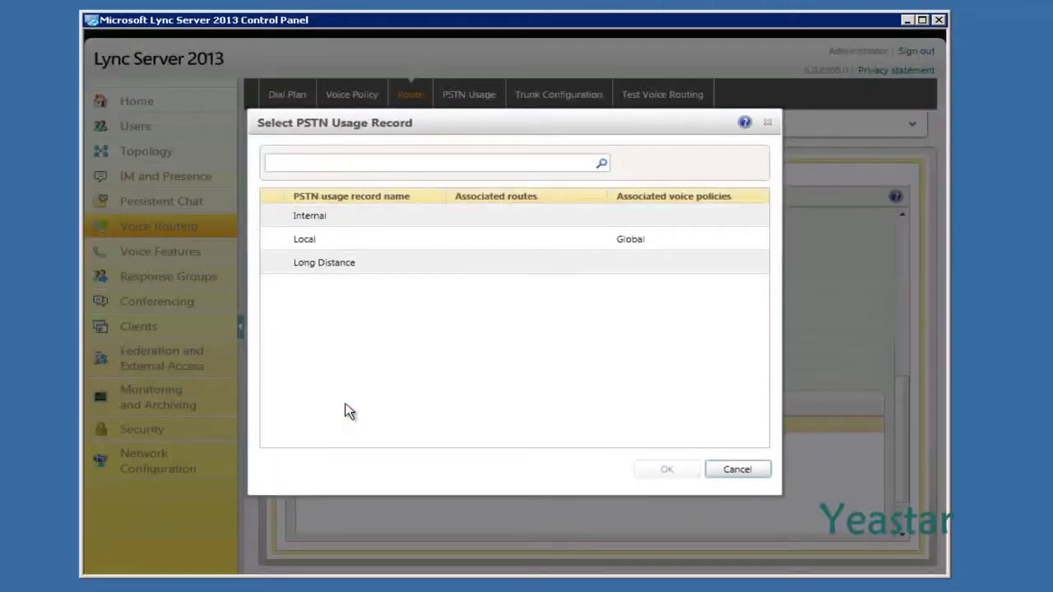
pyautogui.click(350, 246)
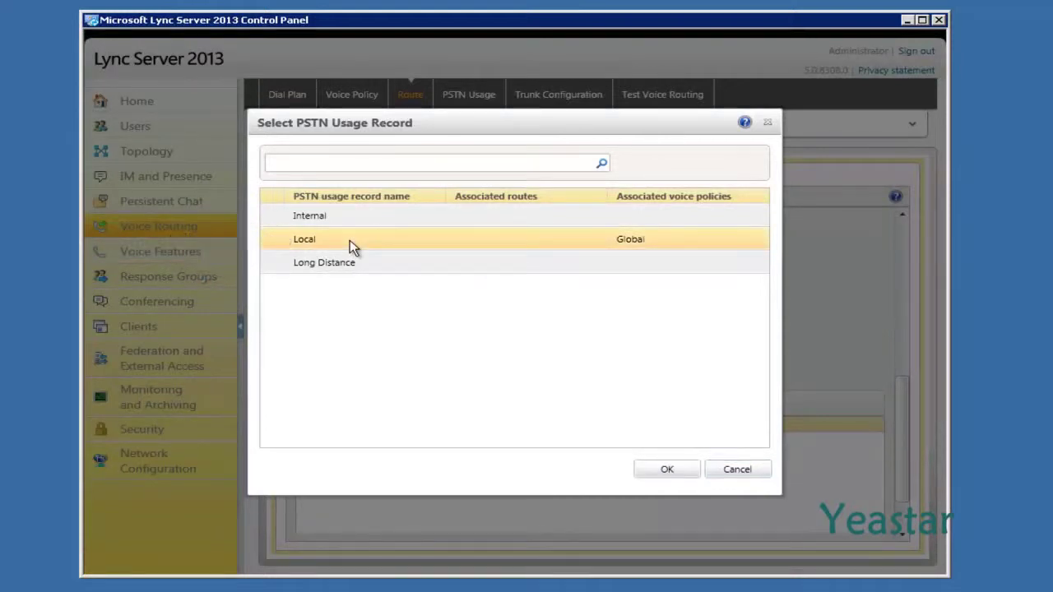
pyautogui.click(665, 470)
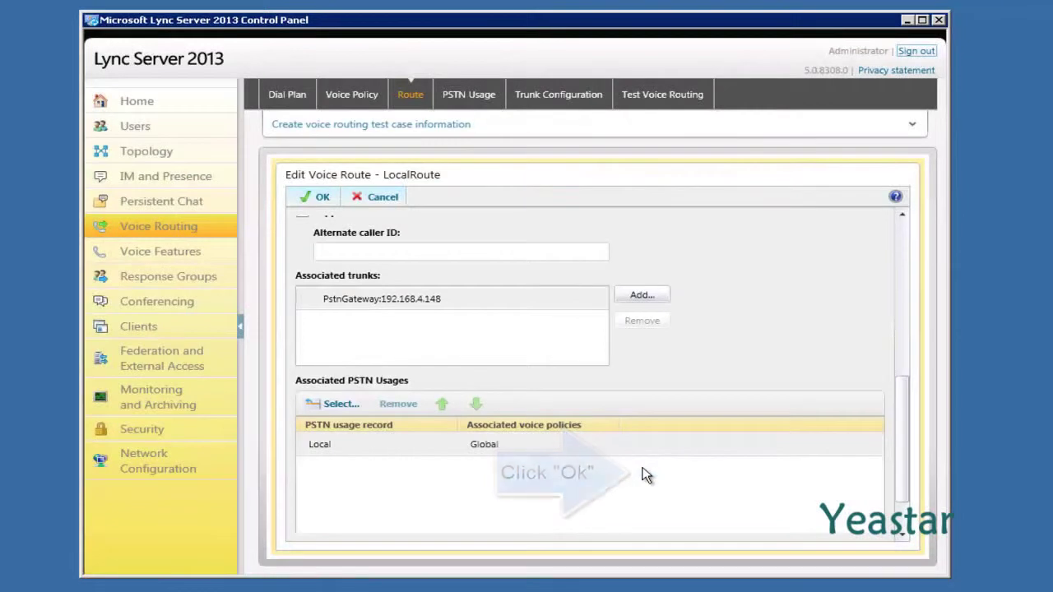
pyautogui.click(320, 199)
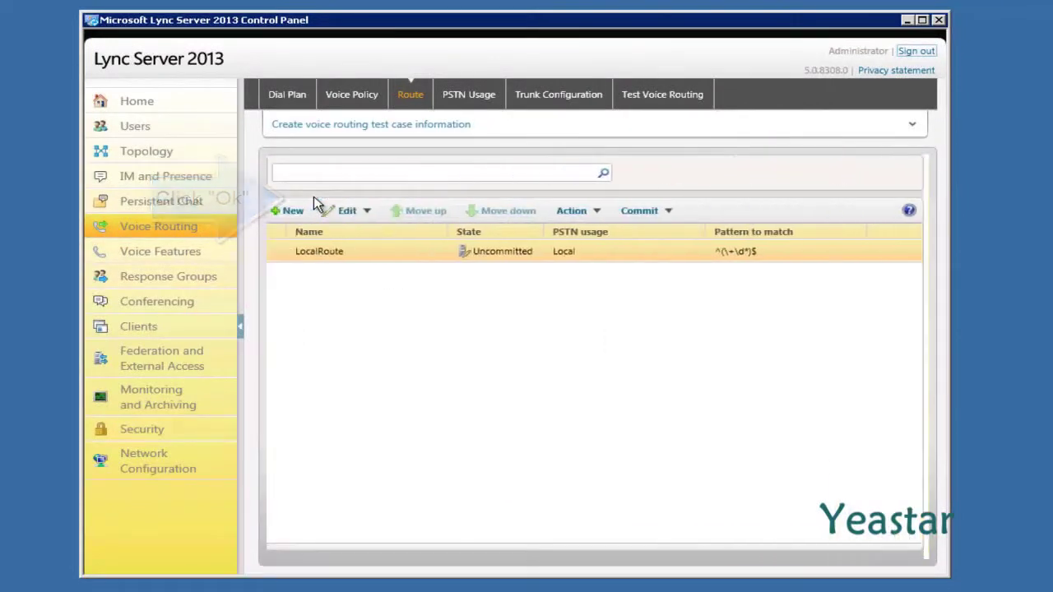
# Review the Local PSTN usage record, then view the trunk configuration list showing Global.
pyautogui.click(468, 95)
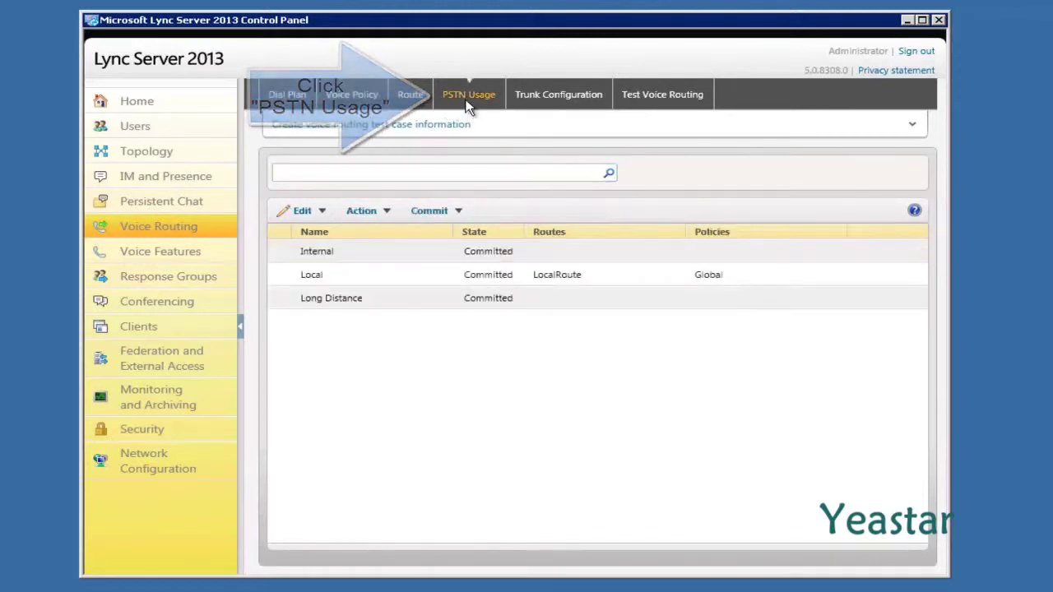
pyautogui.click(409, 280)
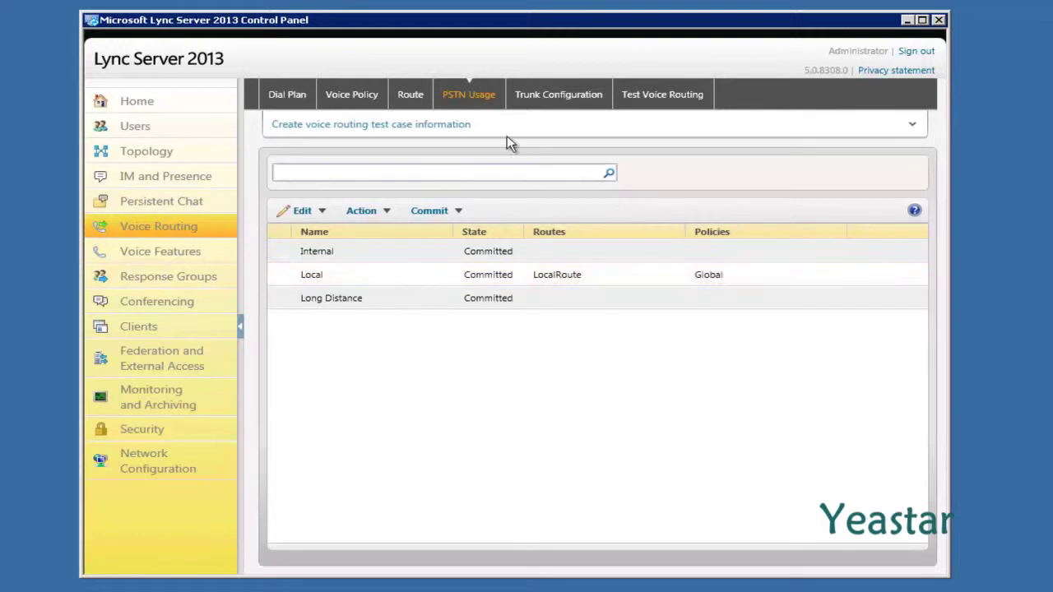
pyautogui.click(547, 104)
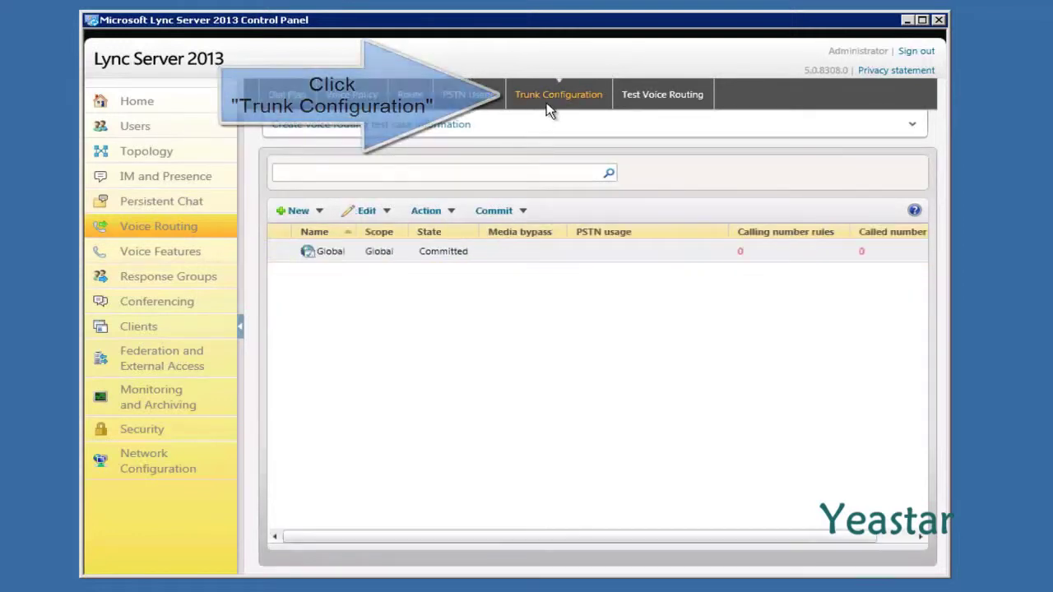
# Add Local as an associated PSTN usage on the Global trunk configuration and save it.
pyautogui.doubleClick(487, 252)
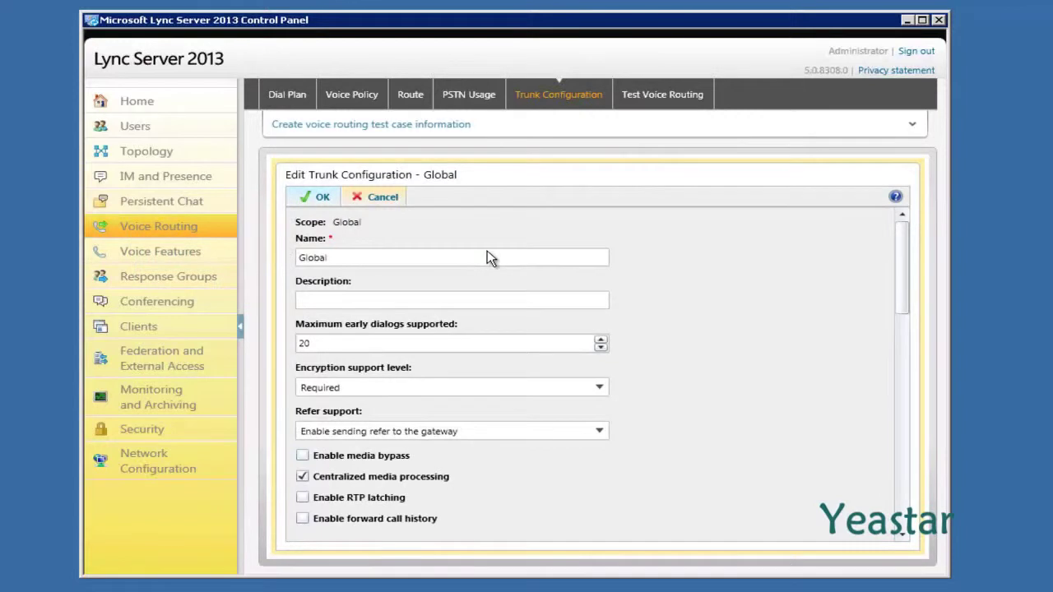
pyautogui.scroll(-4, 488, 252)
pyautogui.scroll(-4, 487, 252)
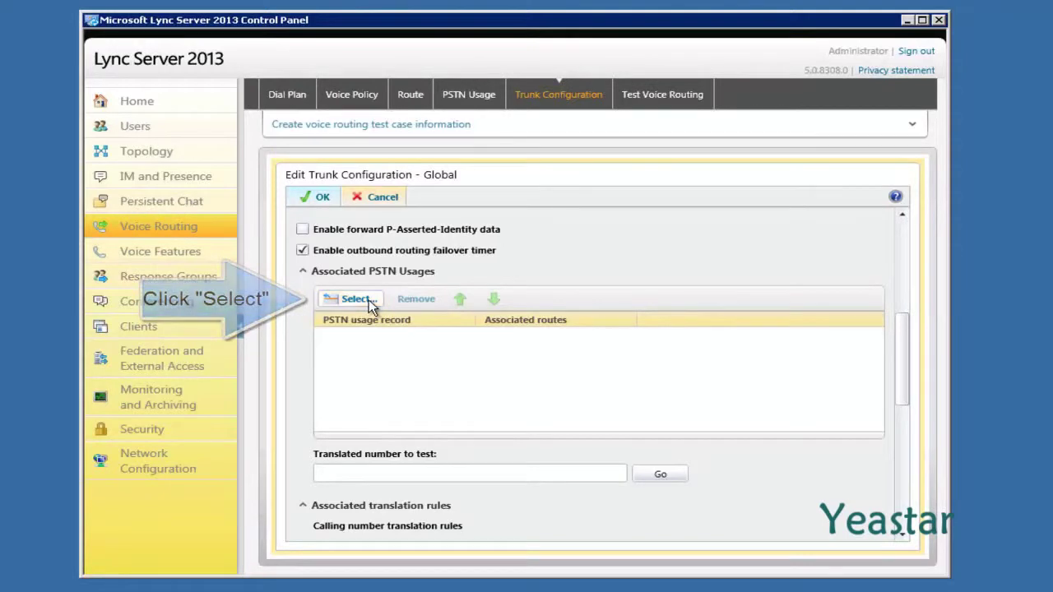
pyautogui.click(369, 300)
pyautogui.click(367, 238)
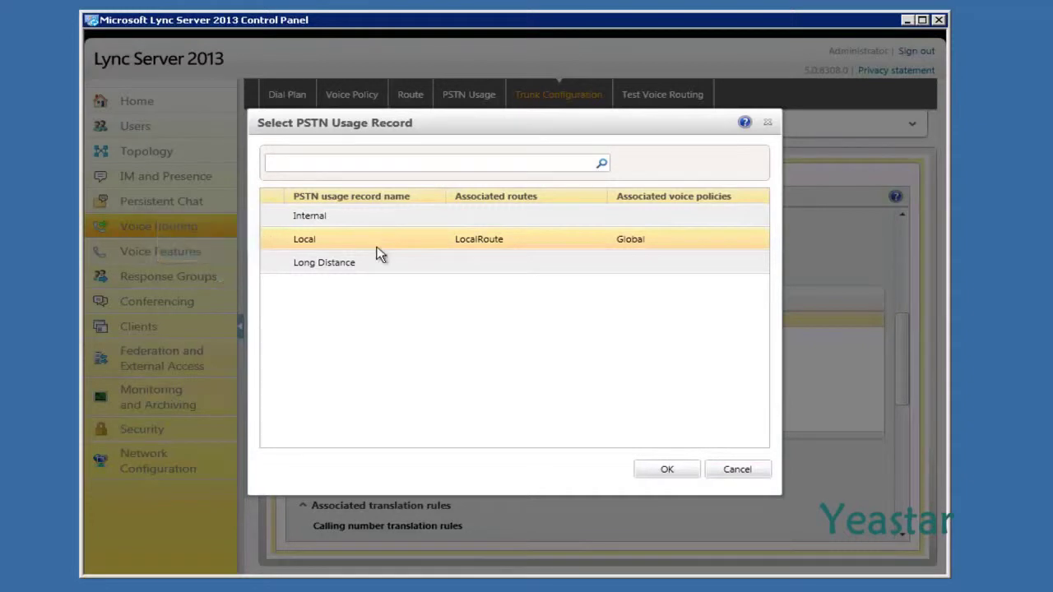
pyautogui.click(661, 470)
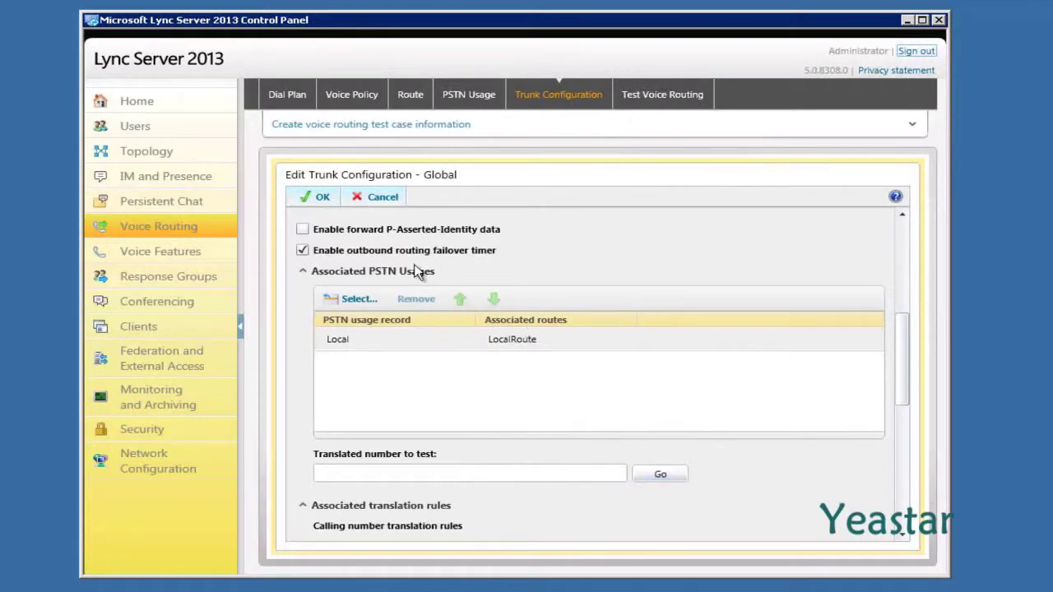
pyautogui.click(318, 198)
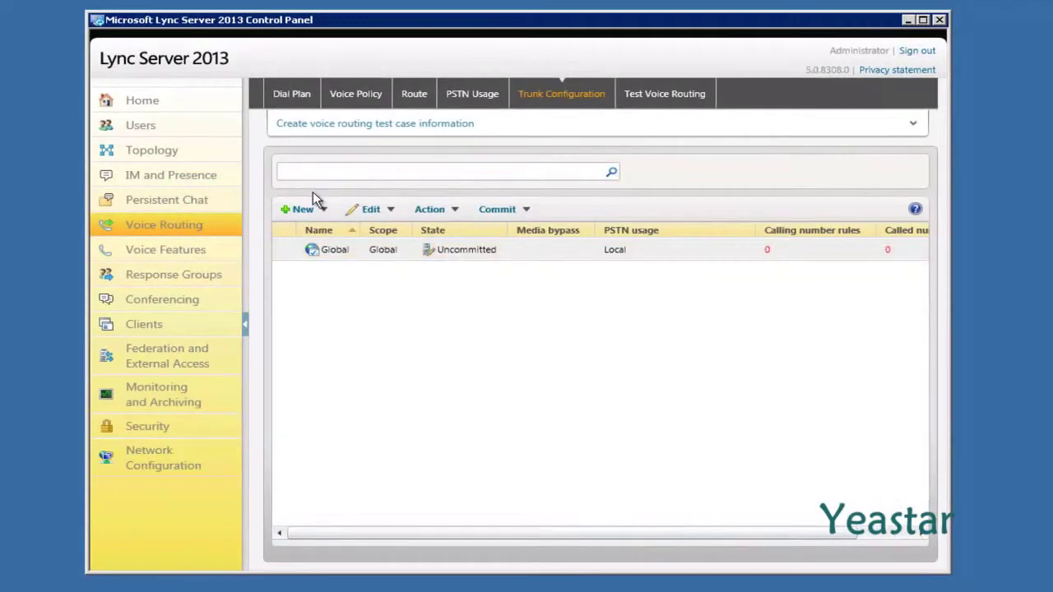
# Commit all uncommitted voice routing changes, then go to the Test Voice Routing list.
pyautogui.click(524, 209)
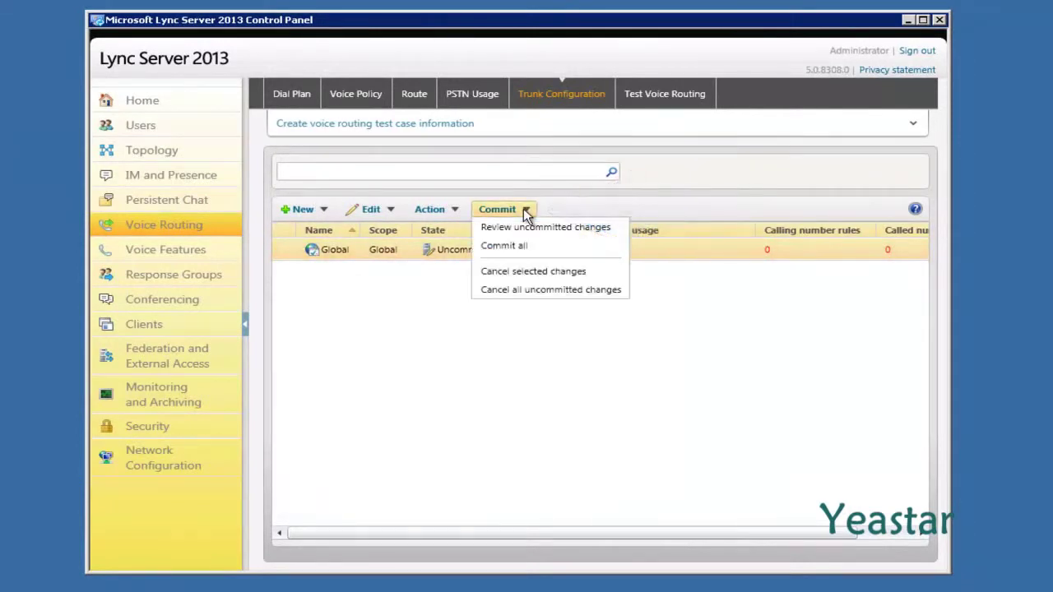
pyautogui.click(531, 252)
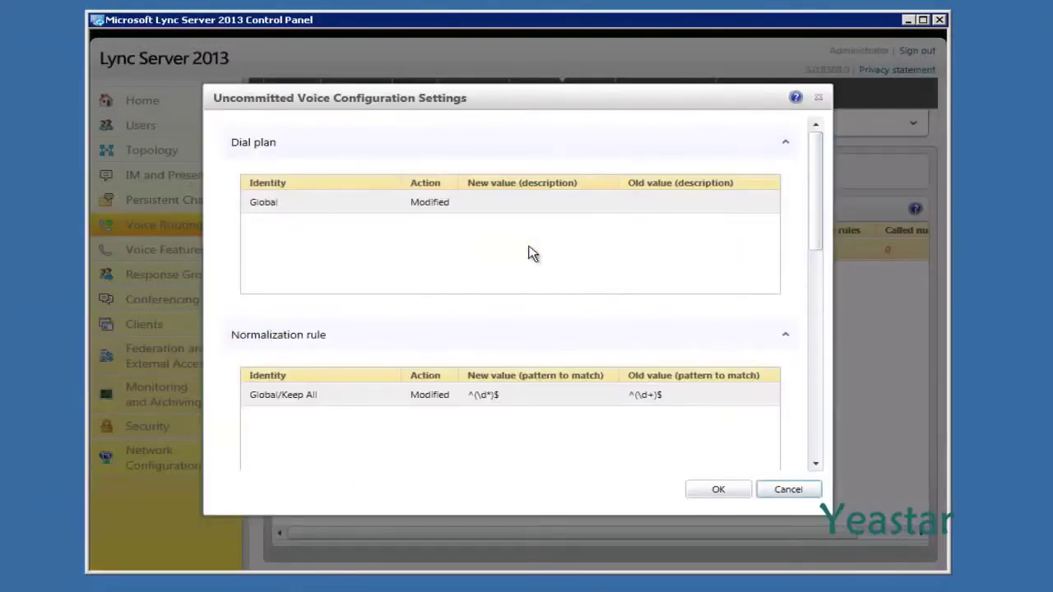
pyautogui.click(693, 490)
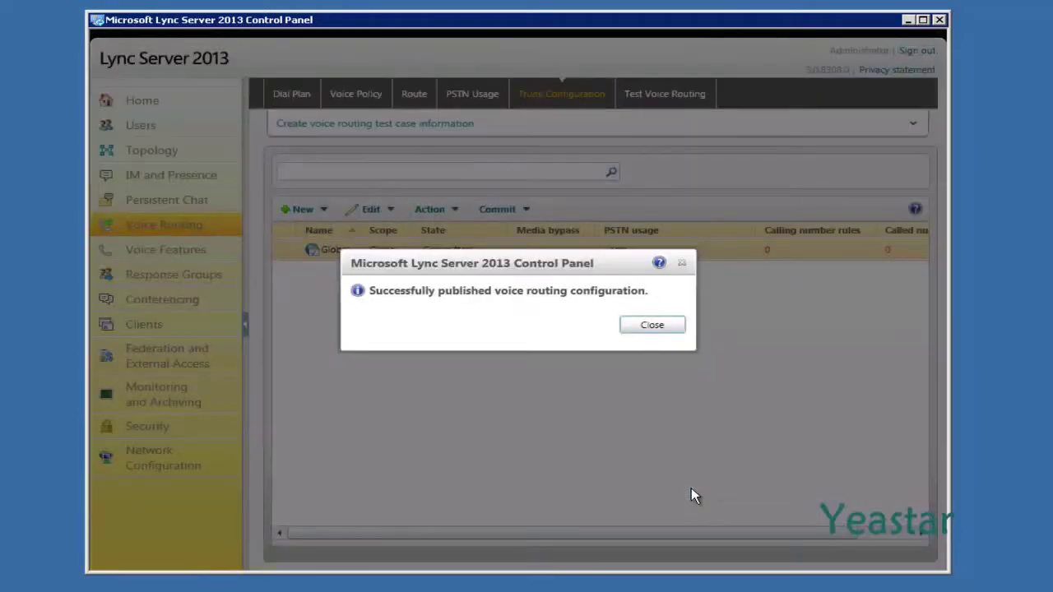
pyautogui.click(651, 326)
pyautogui.click(661, 102)
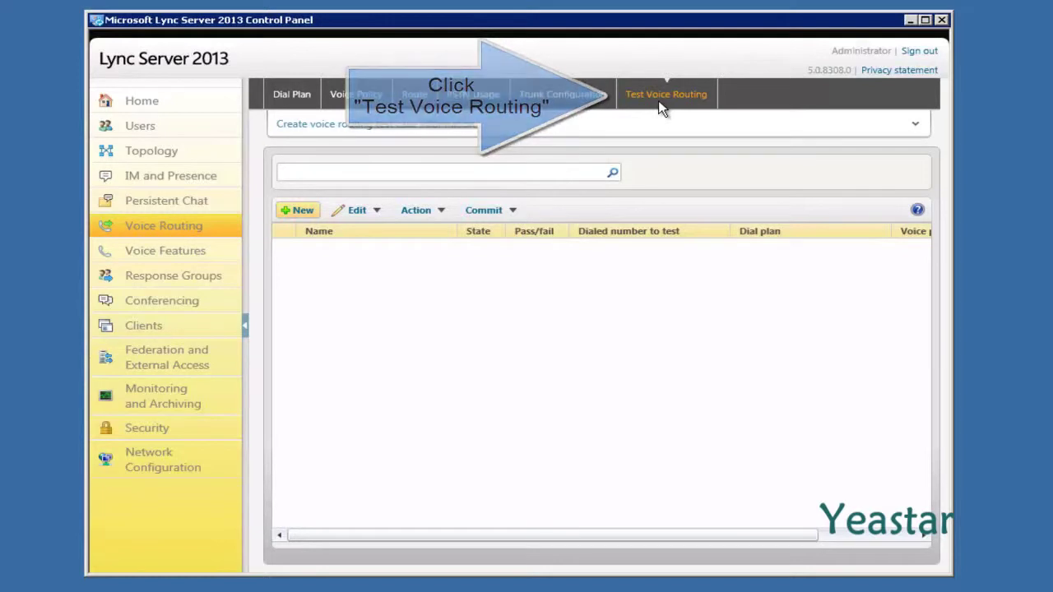
# Create a new test case named test, dialing 300 with expected translation +300.
pyautogui.click(298, 211)
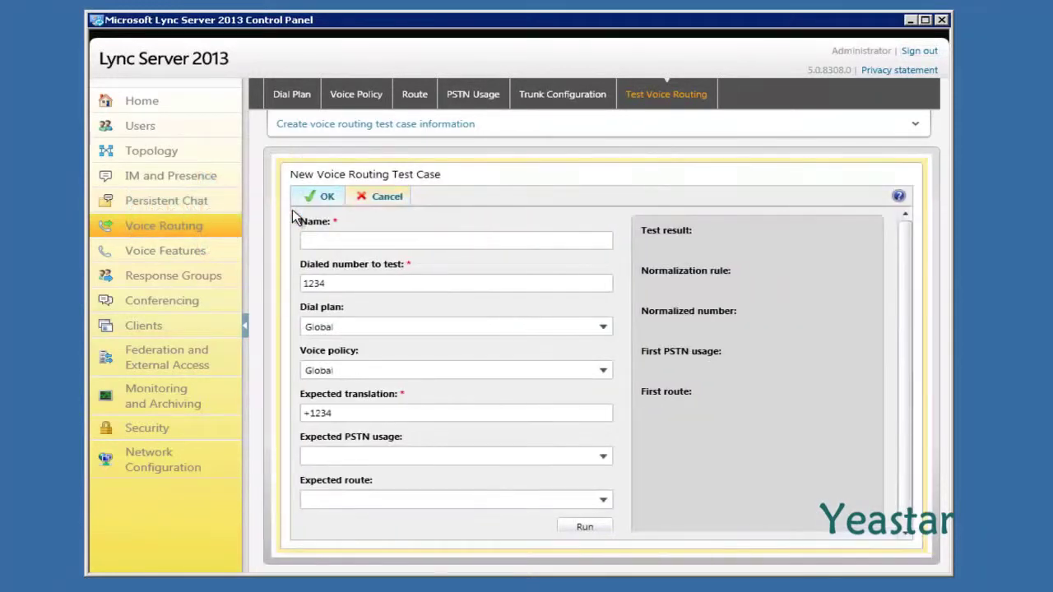
pyautogui.click(326, 241)
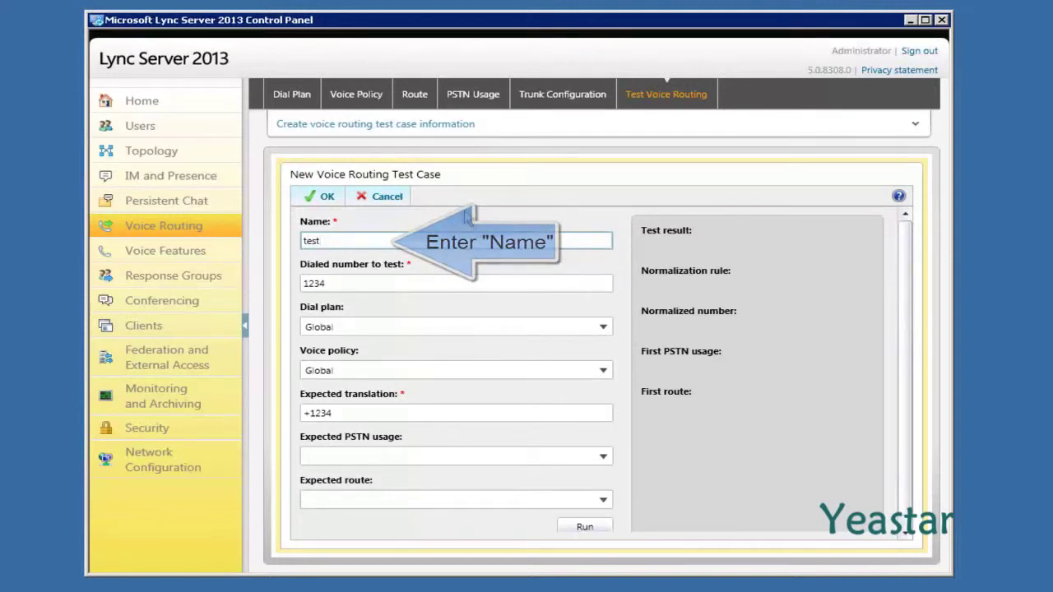
pyautogui.press('Tab')
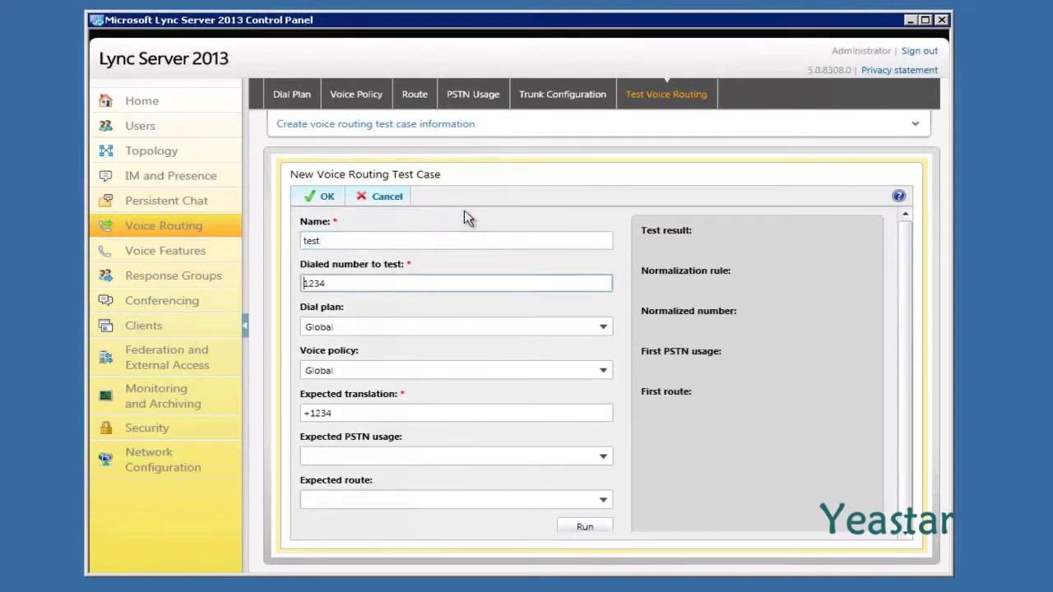
pyautogui.moveTo(327, 283); pyautogui.dragTo(300, 288)
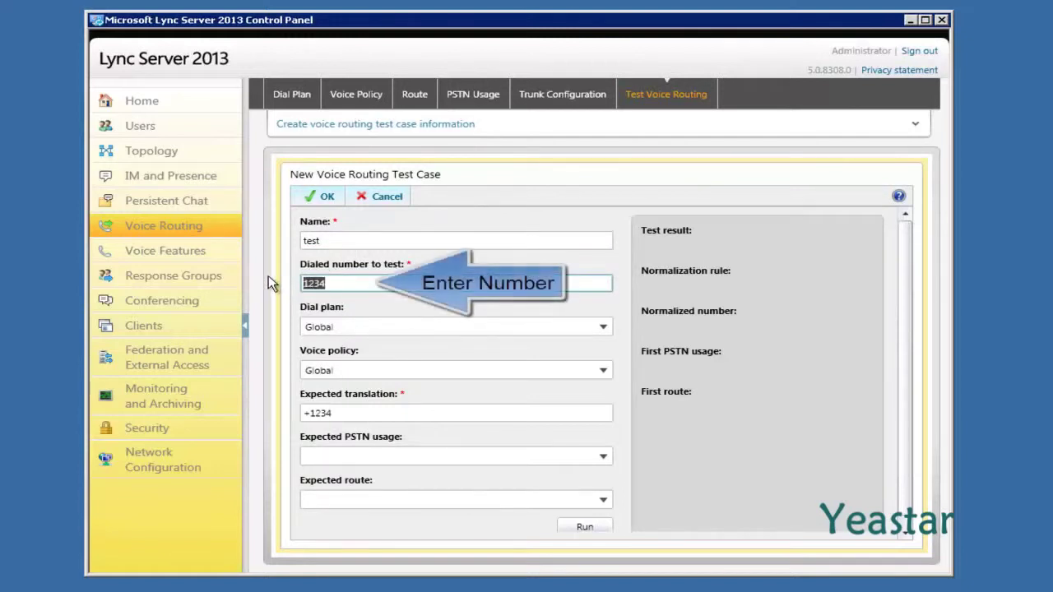
pyautogui.write('300')
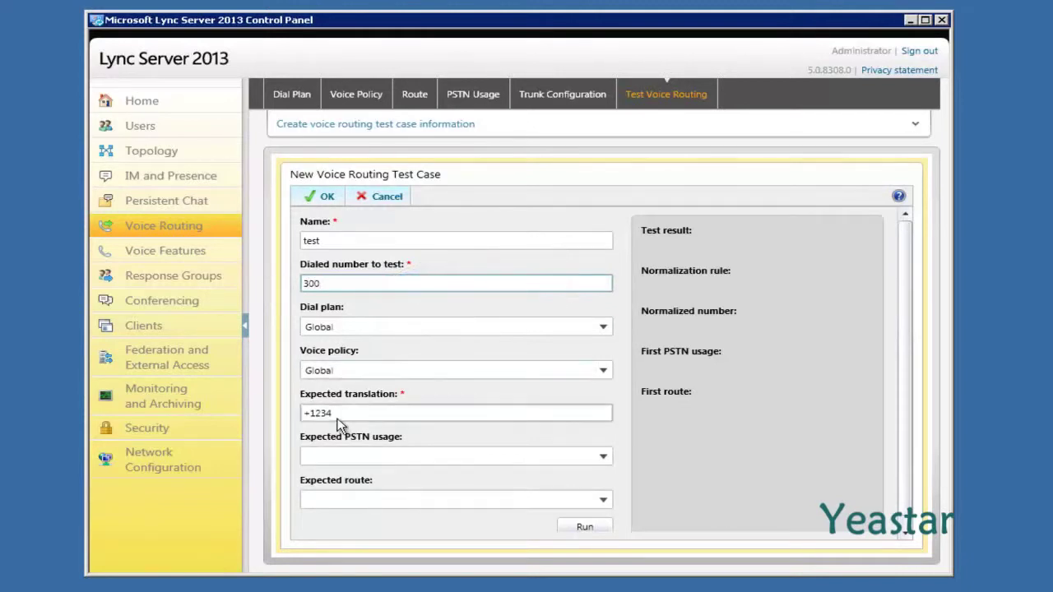
pyautogui.moveTo(337, 414); pyautogui.dragTo(308, 413)
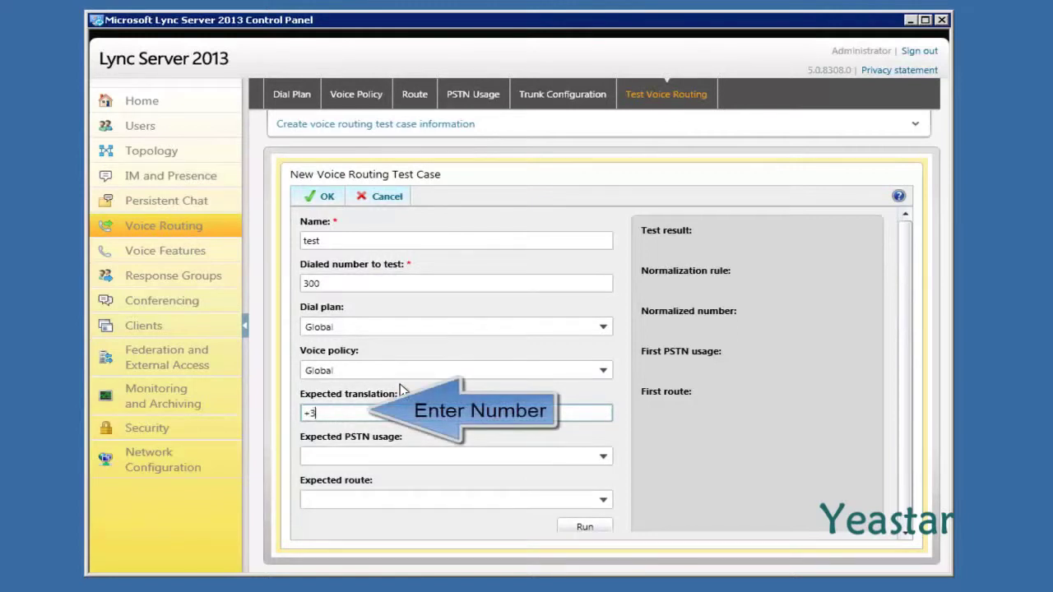
pyautogui.write('+300')
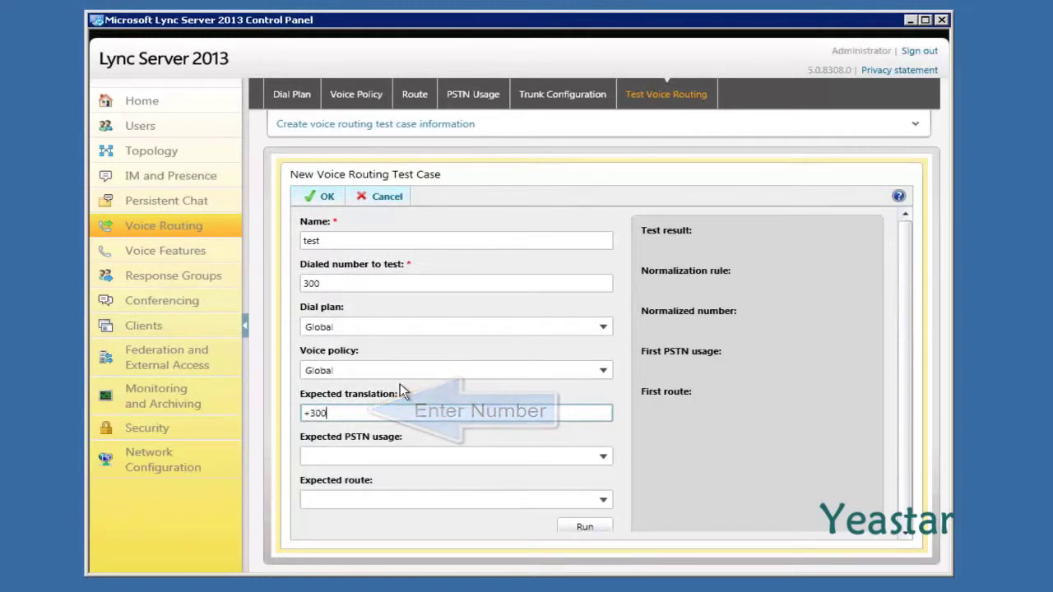
# Set expected PSTN usage Local and route LocalRoute, then run the test case.
pyautogui.click(606, 461)
pyautogui.click(604, 457)
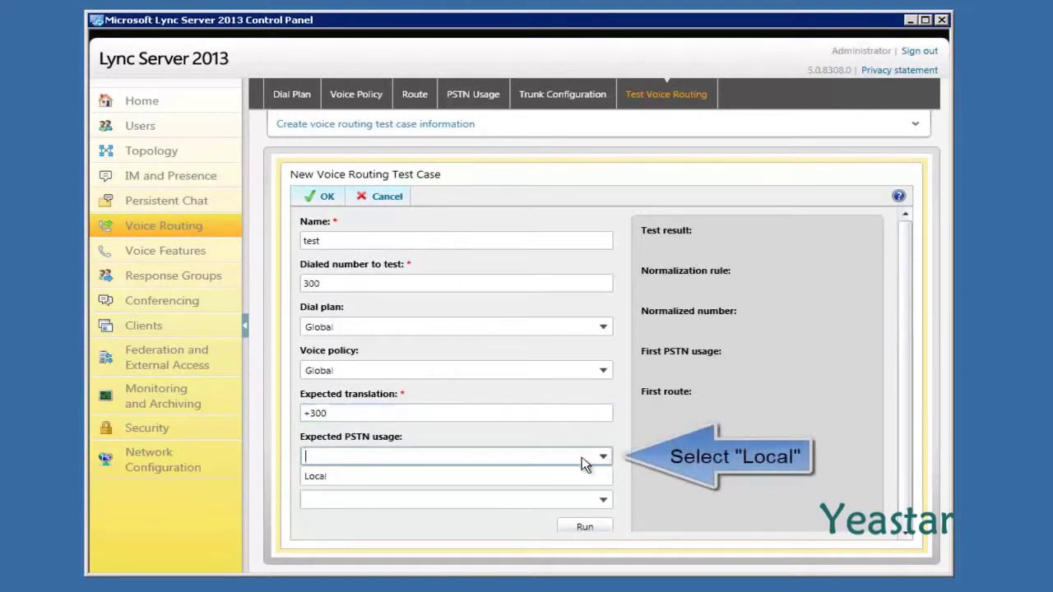
pyautogui.click(573, 477)
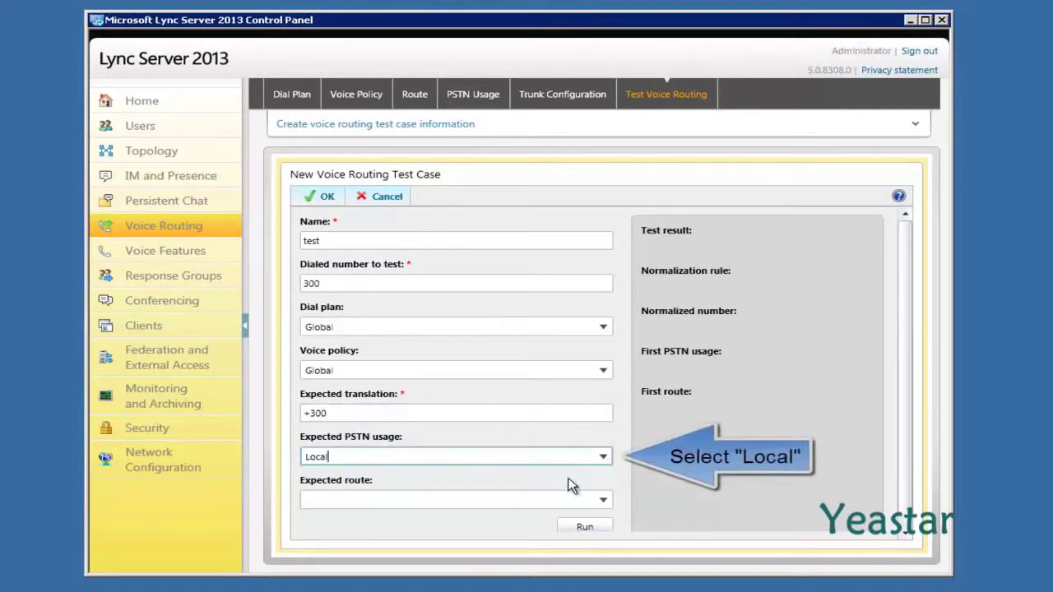
pyautogui.click(601, 502)
pyautogui.click(603, 504)
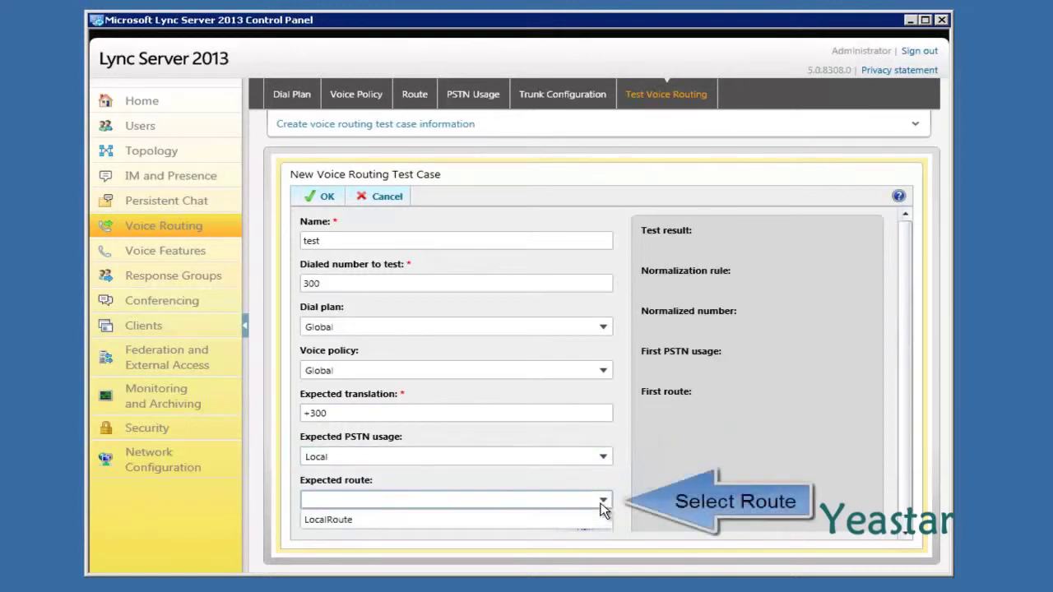
pyautogui.click(543, 519)
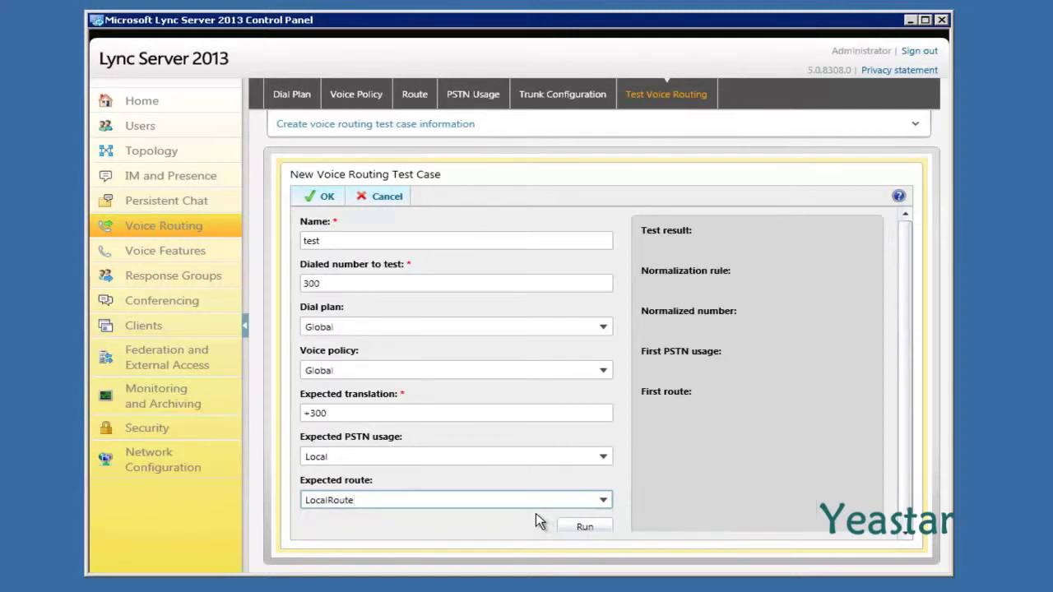
pyautogui.click(574, 532)
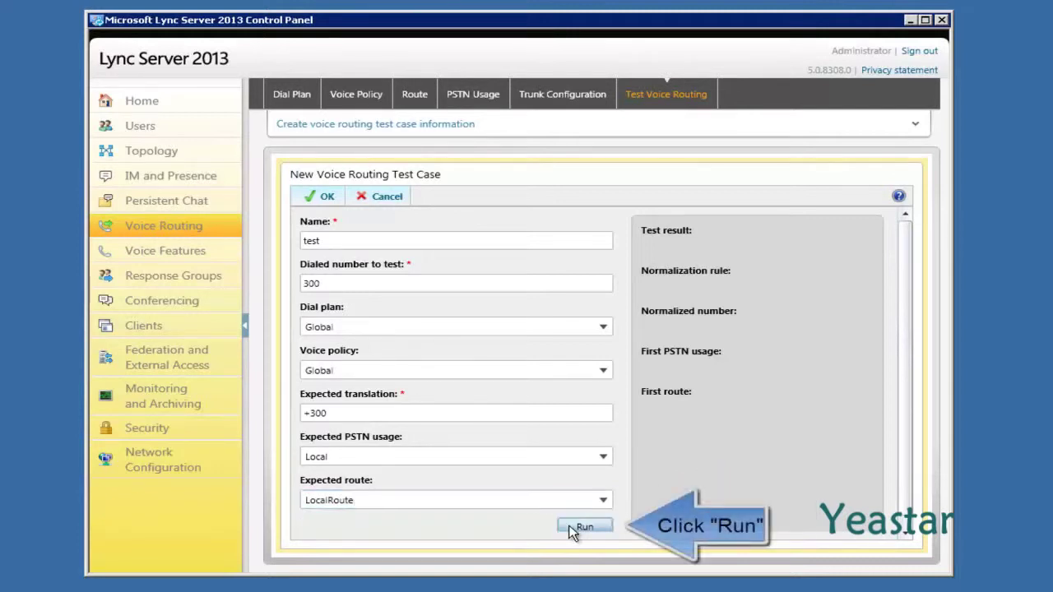
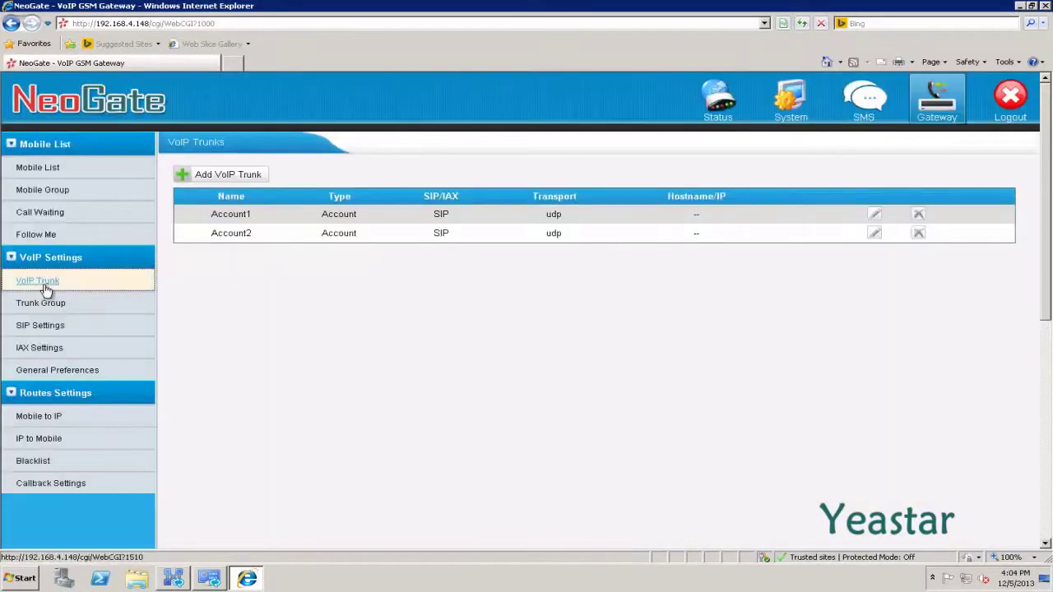
# Add a service-provider VoIP trunk named Lync2013 with host 192.168.5.245 and port 5068.
pyautogui.click(210, 181)
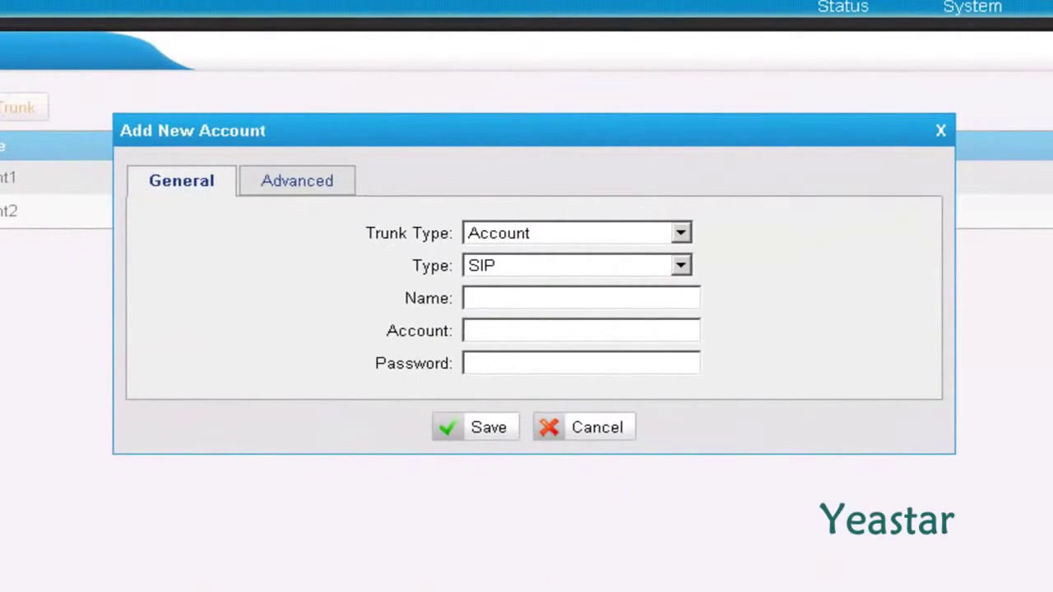
pyautogui.click(682, 237)
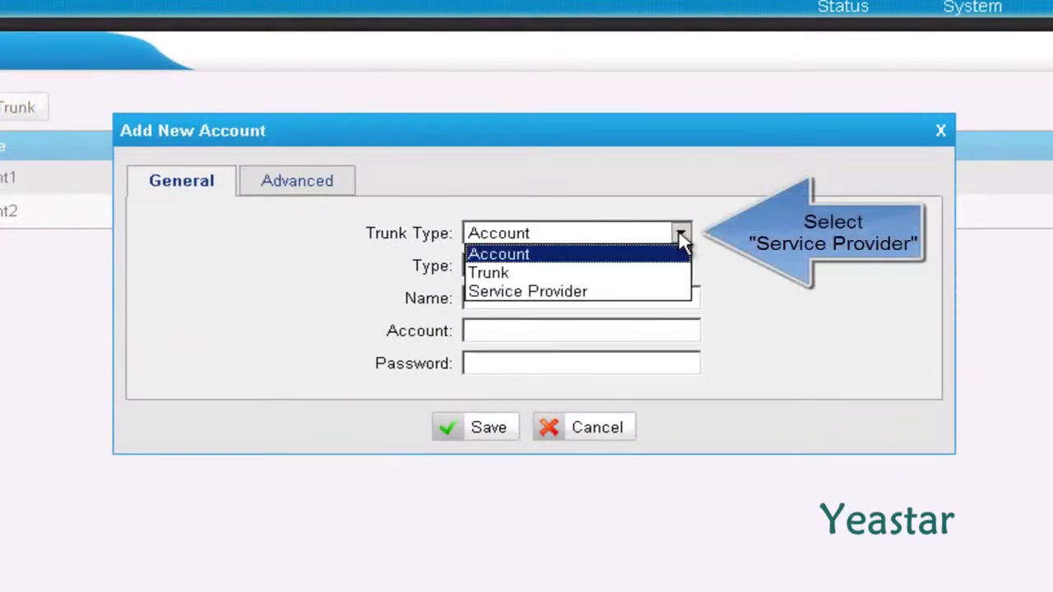
pyautogui.click(640, 293)
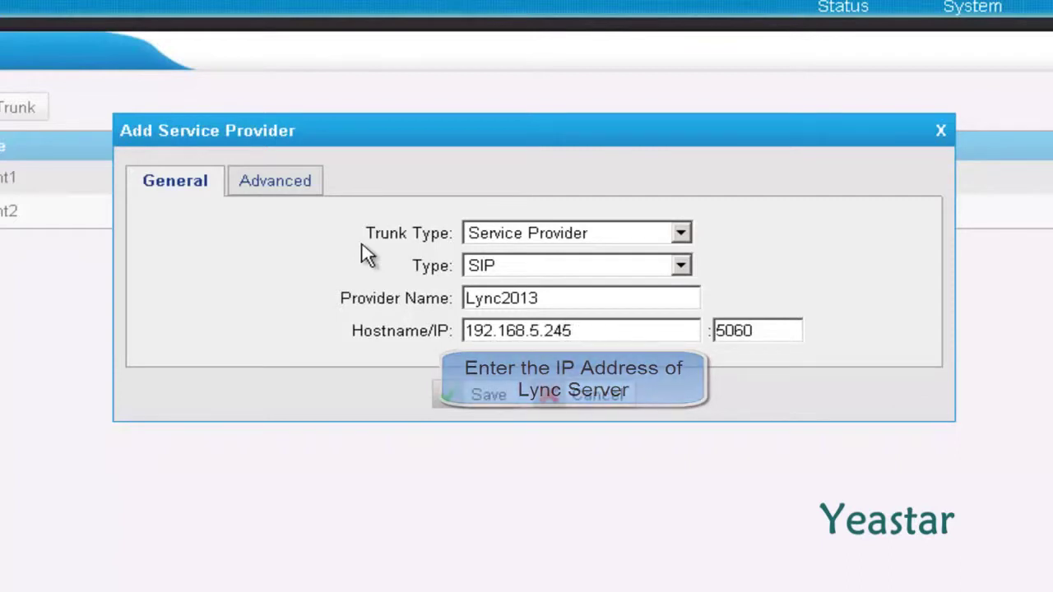
pyautogui.press('Tab')
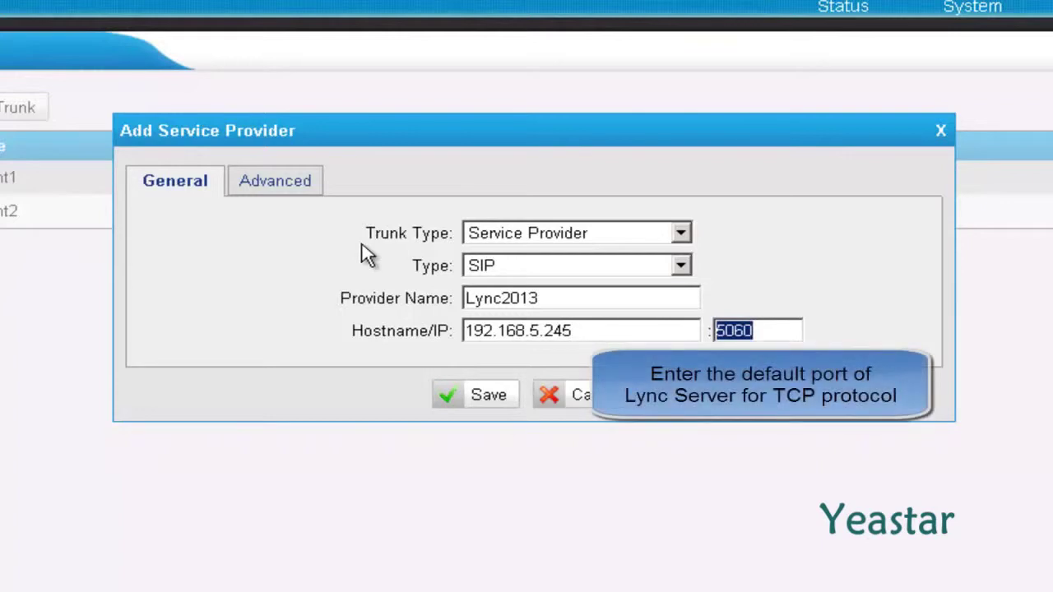
pyautogui.write('5')
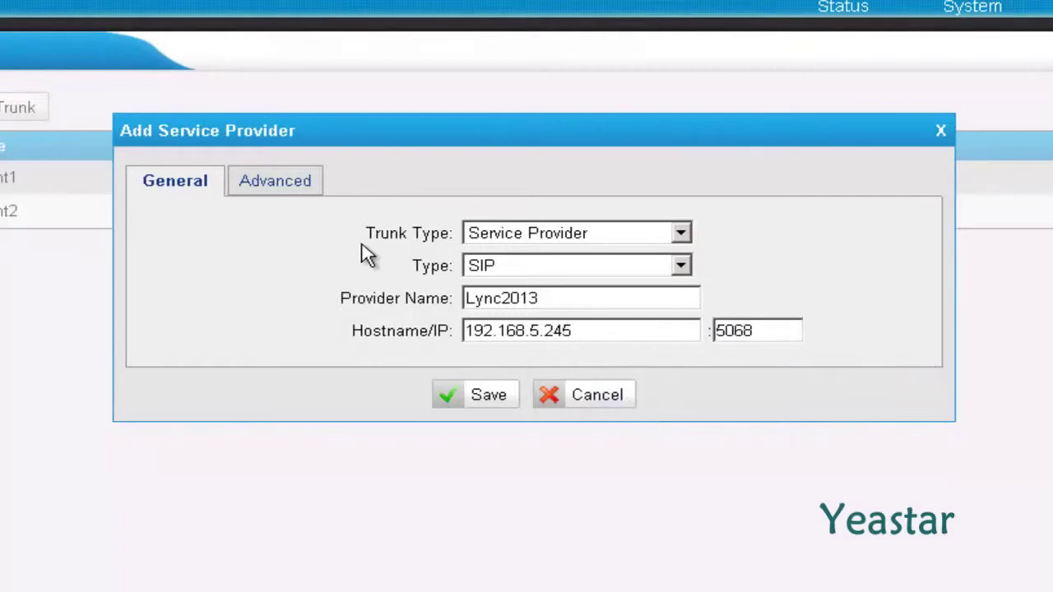
# Set the Lync2013 trunk's advanced transport to TCP and save the trunk.
pyautogui.click(251, 191)
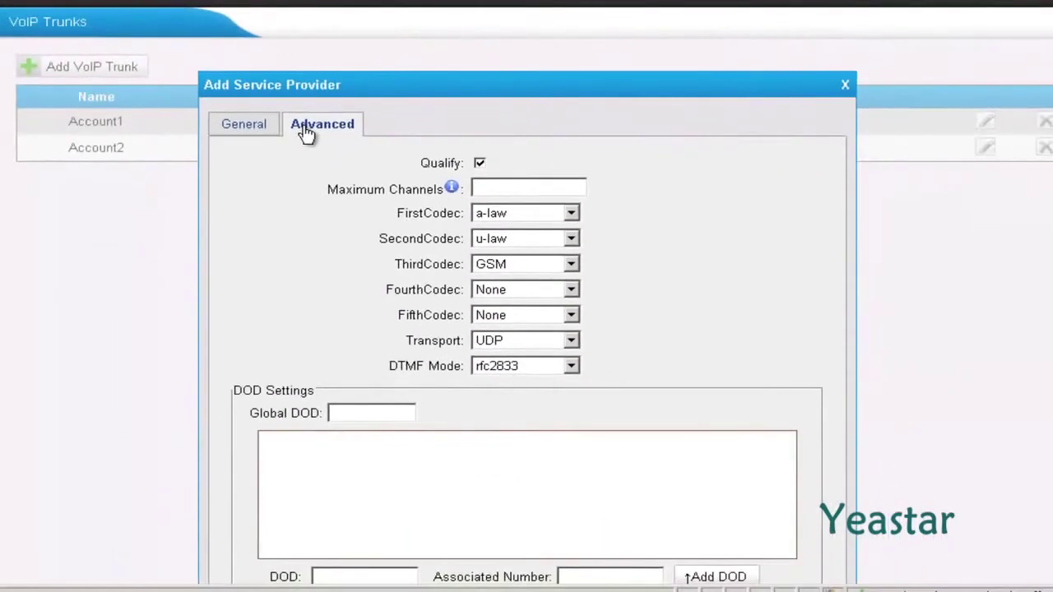
pyautogui.click(572, 341)
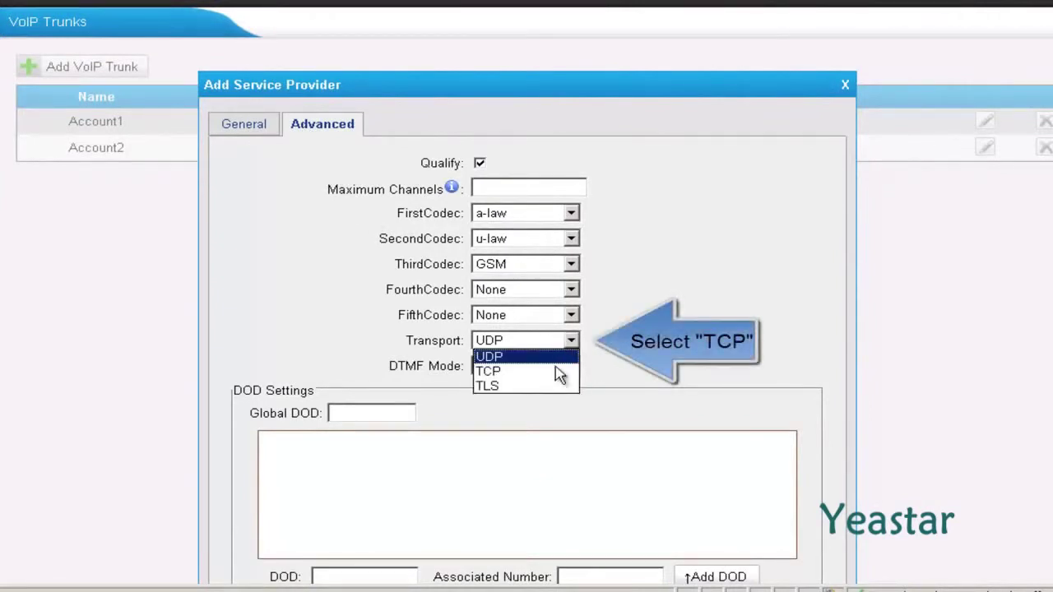
pyautogui.click(555, 372)
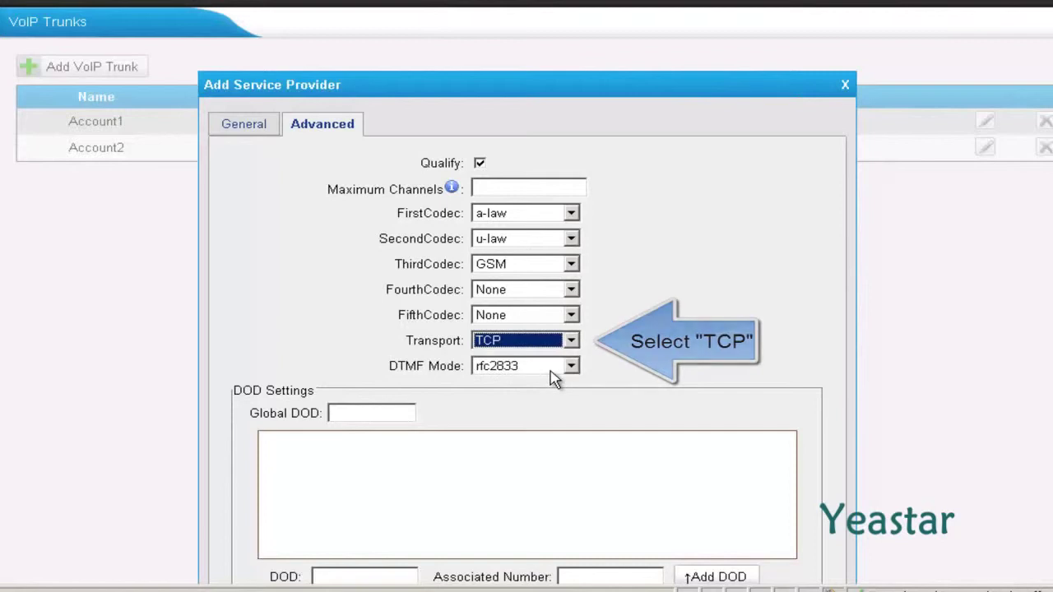
pyautogui.scroll(-2, 555, 379)
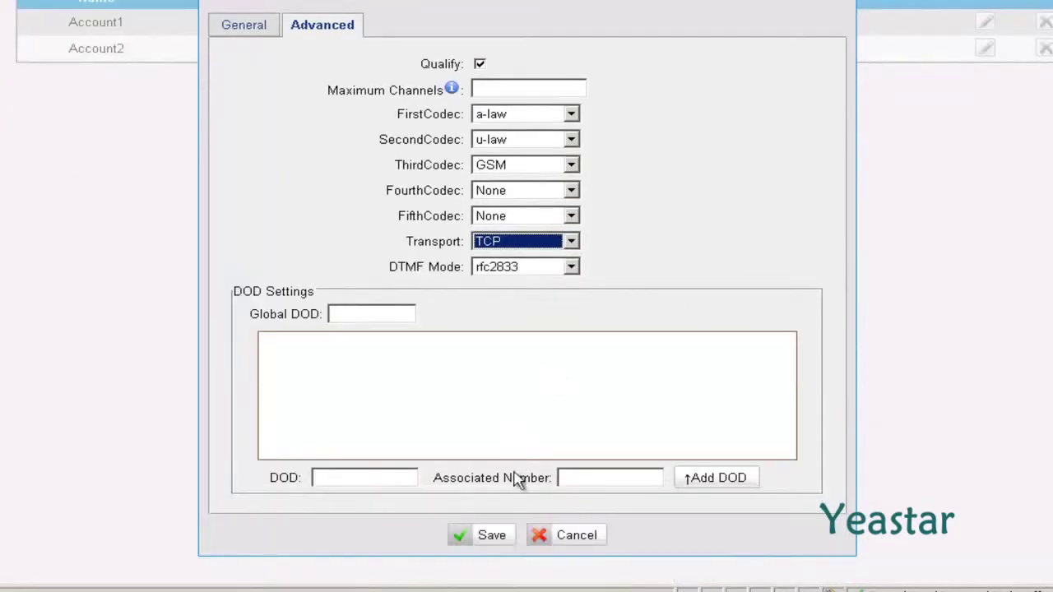
pyautogui.click(487, 546)
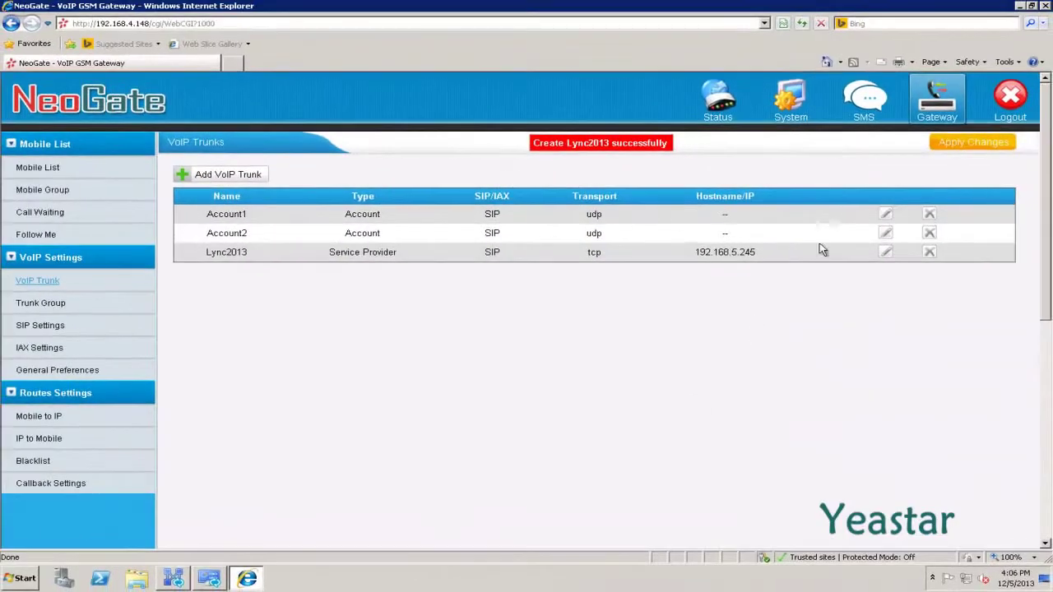
# Apply the new trunk, then enable SIP TCP port 5060 and save and apply it.
pyautogui.click(954, 149)
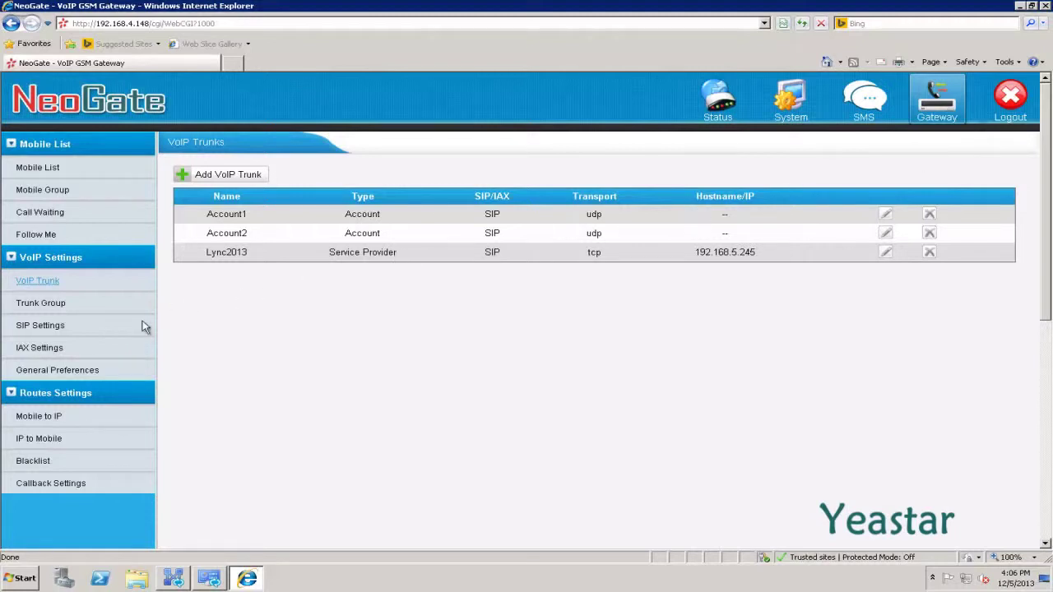
pyautogui.click(62, 334)
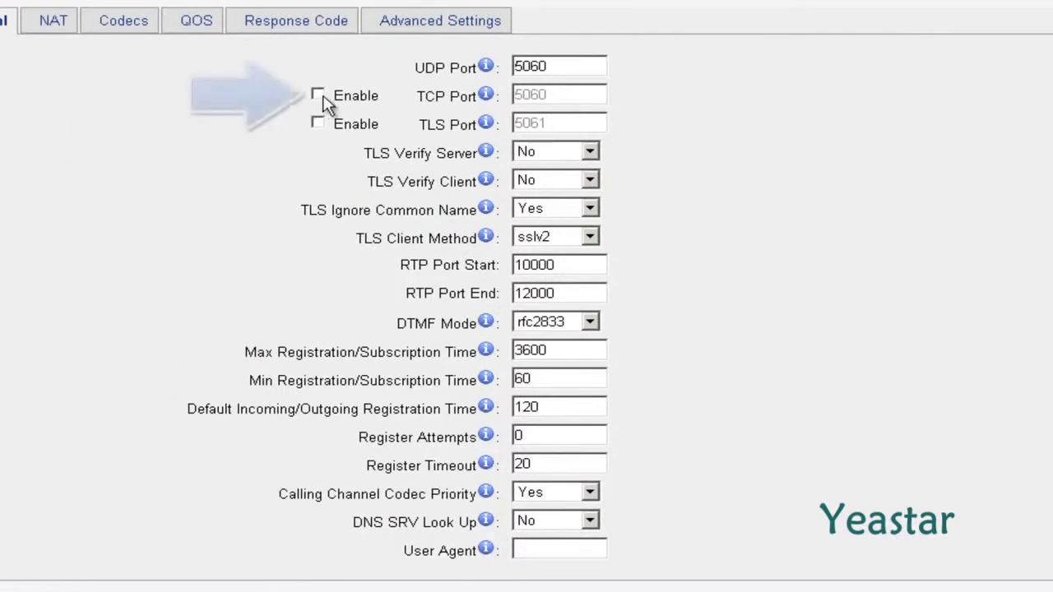
pyautogui.click(318, 95)
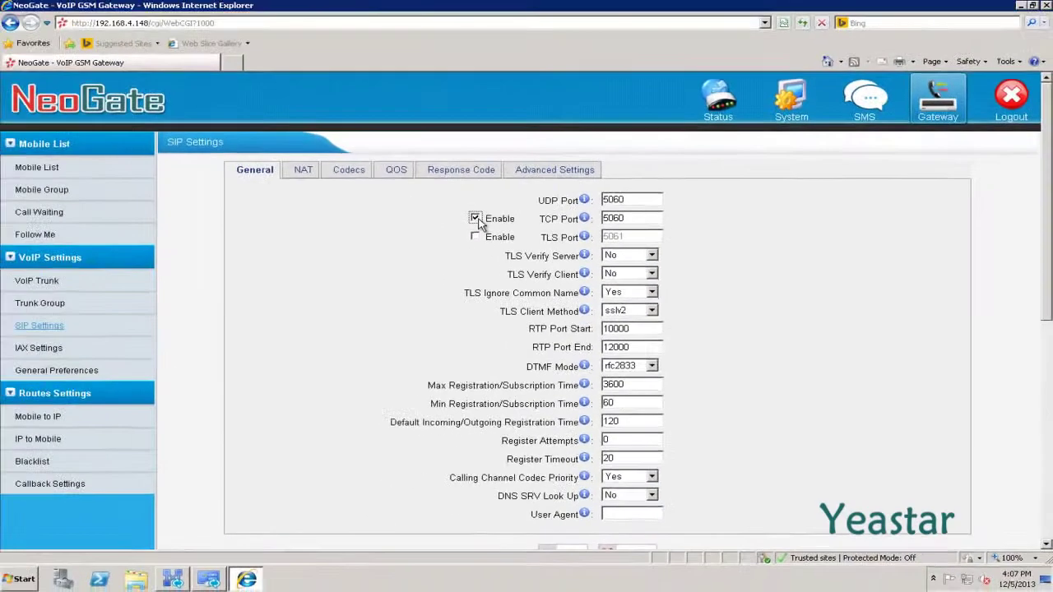
pyautogui.scroll(-3, 325, 103)
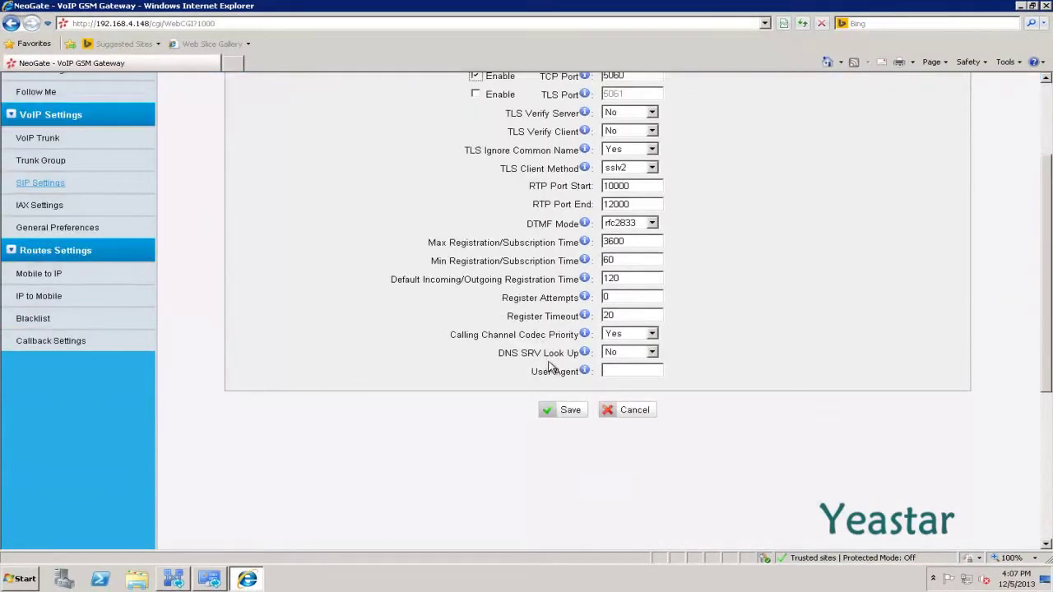
pyautogui.scroll(-2, 550, 367)
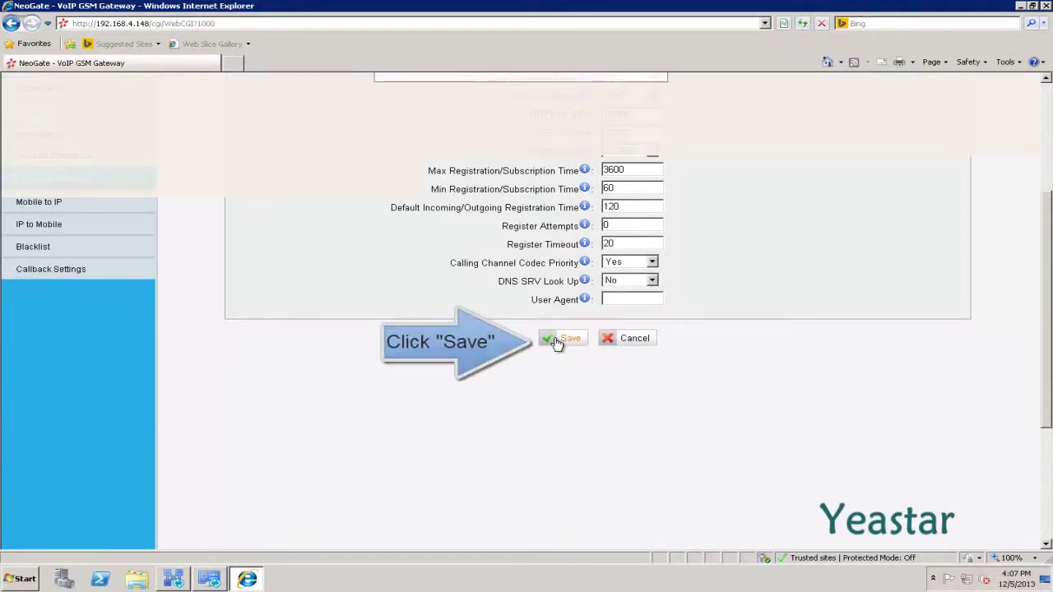
pyautogui.click(556, 341)
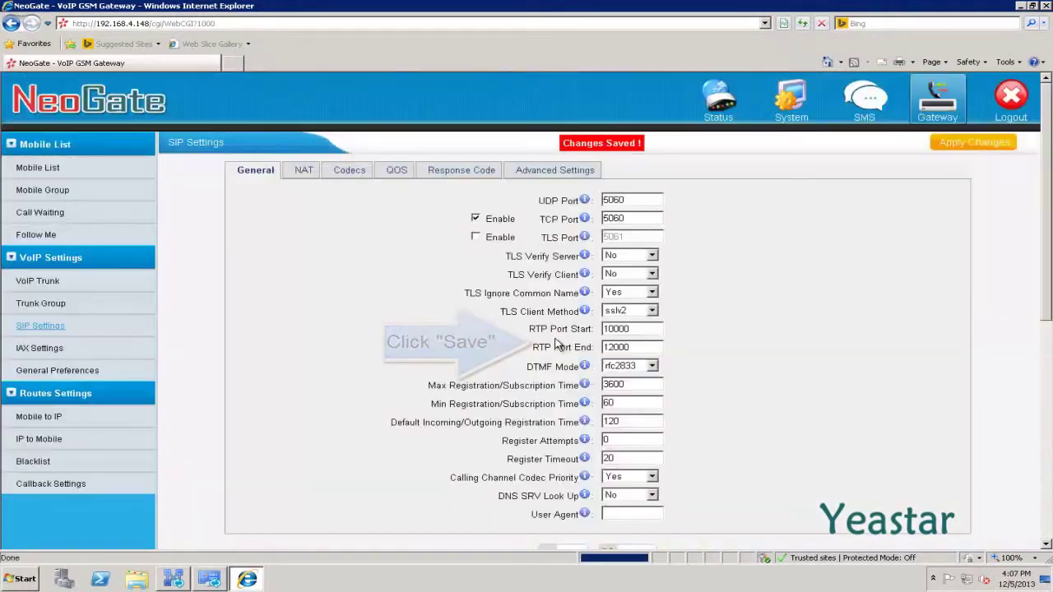
pyautogui.click(952, 150)
# Reboot the gateway and confirm the reboot.
pyautogui.scroll(-2, 953, 154)
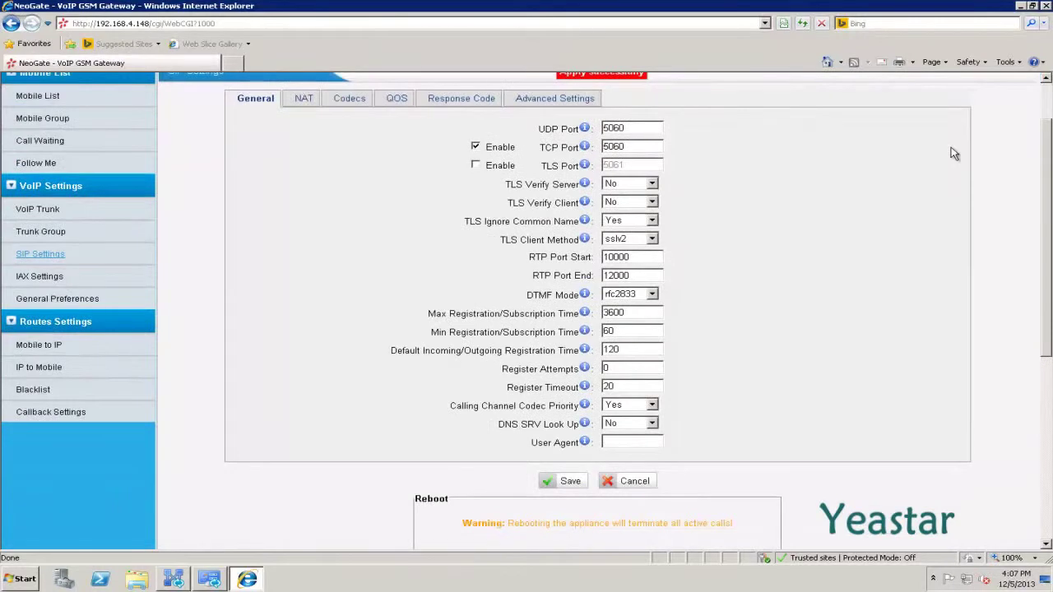
pyautogui.scroll(-5, 953, 154)
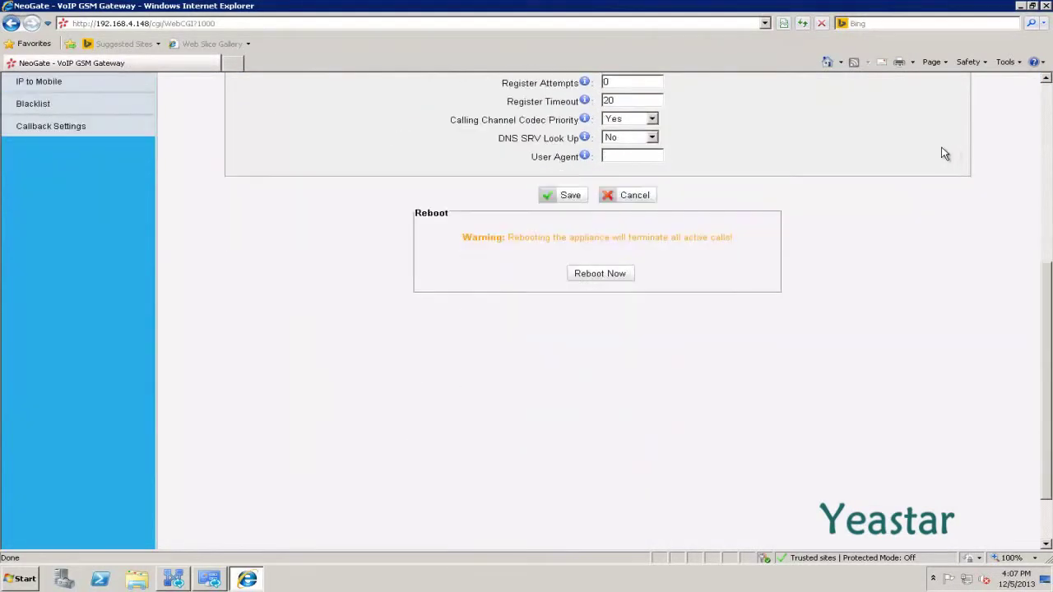
pyautogui.click(623, 275)
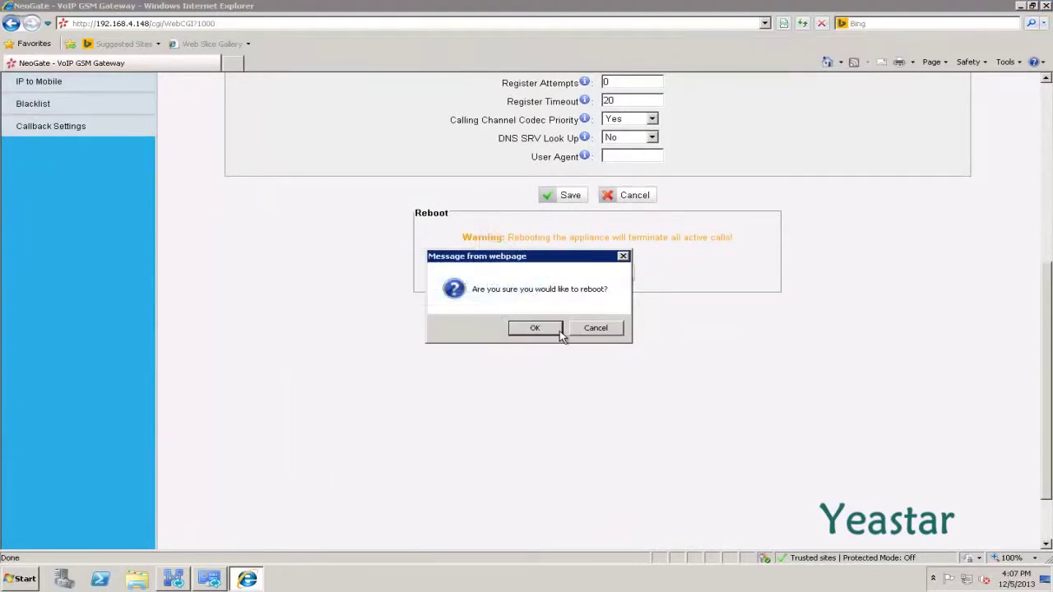
pyautogui.click(535, 327)
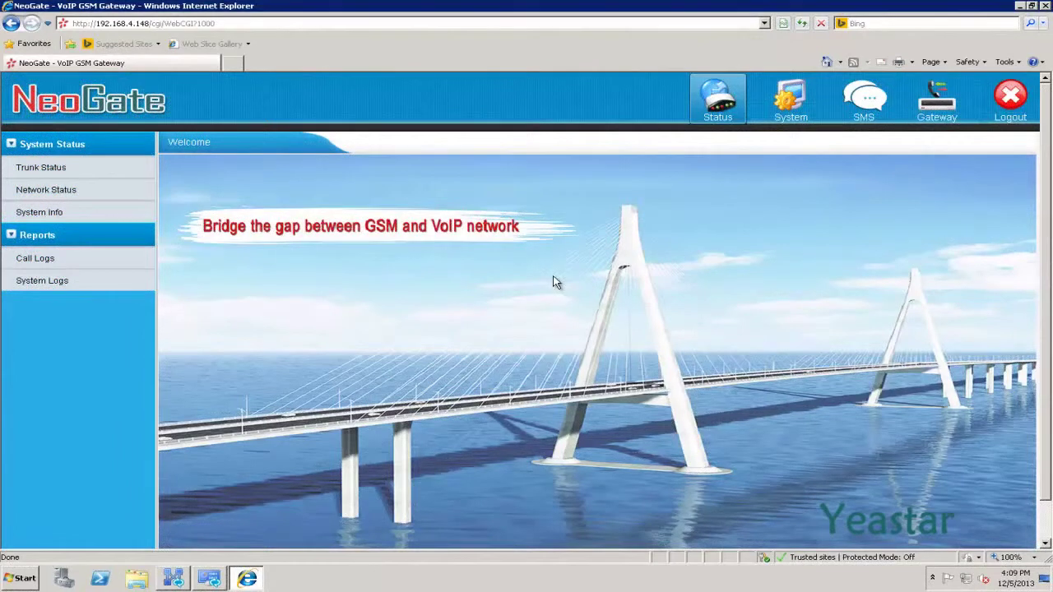
# Check Trunk Status after the reboot, then go to the Gateway Mobile List of GSM1–GSM8.
pyautogui.click(84, 168)
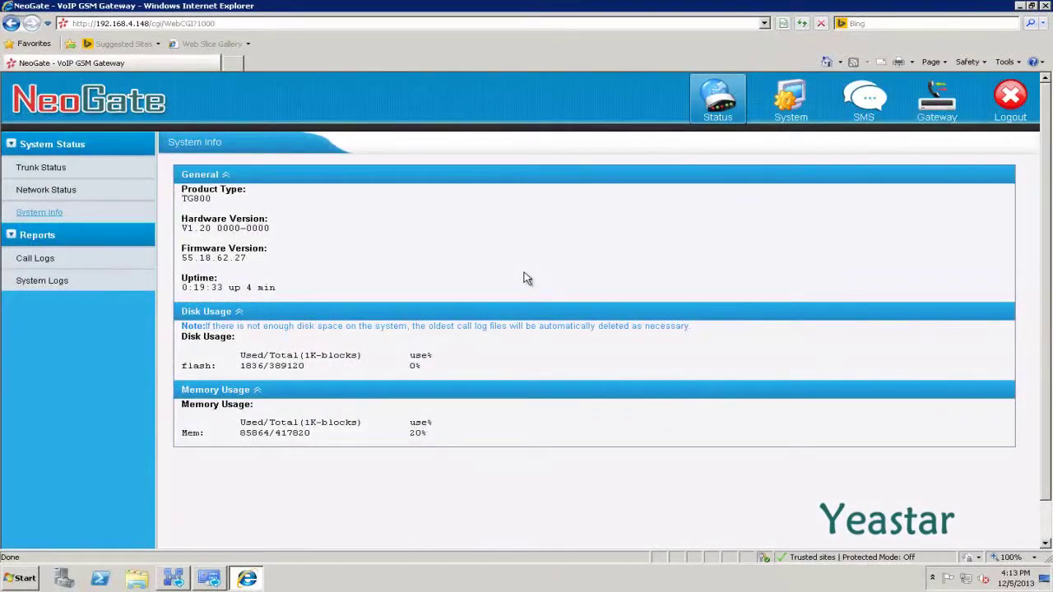
pyautogui.click(927, 122)
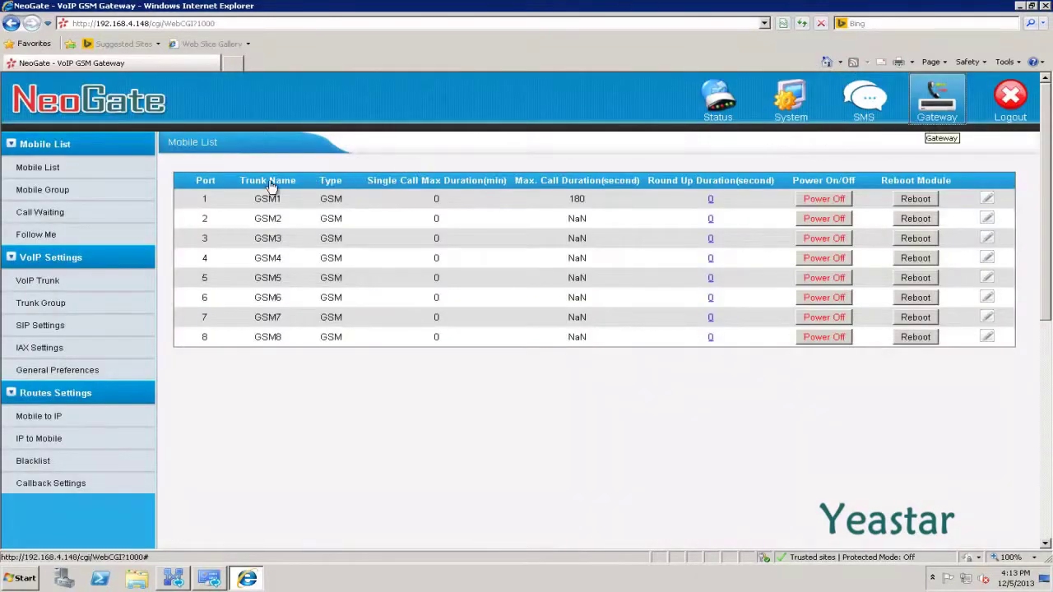
# Create mobile group AllGSM with Balance strategy and members GSM1–GSM8, save and apply it.
pyautogui.click(66, 198)
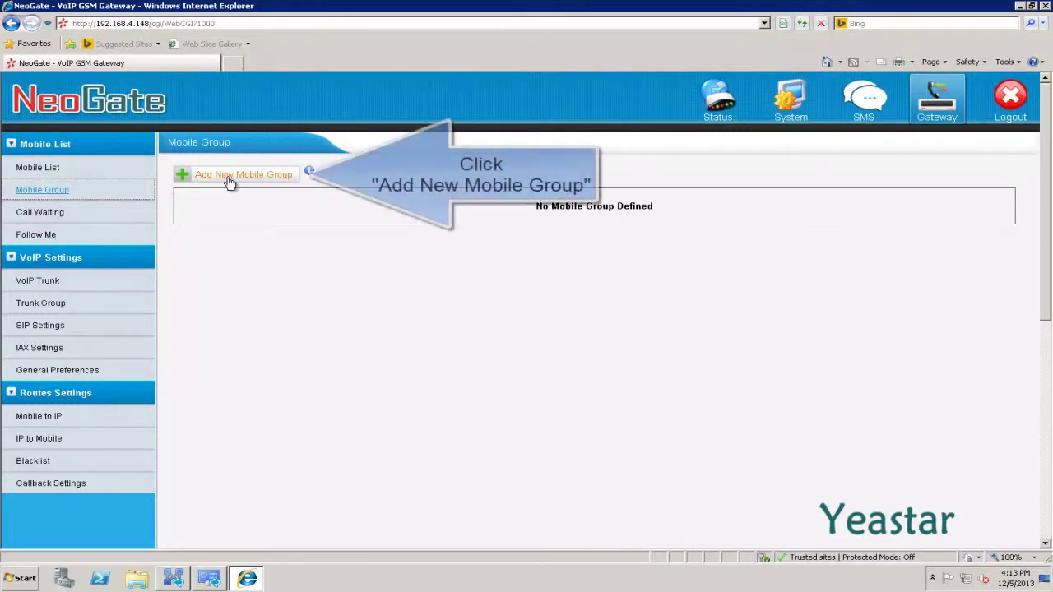
pyautogui.click(230, 182)
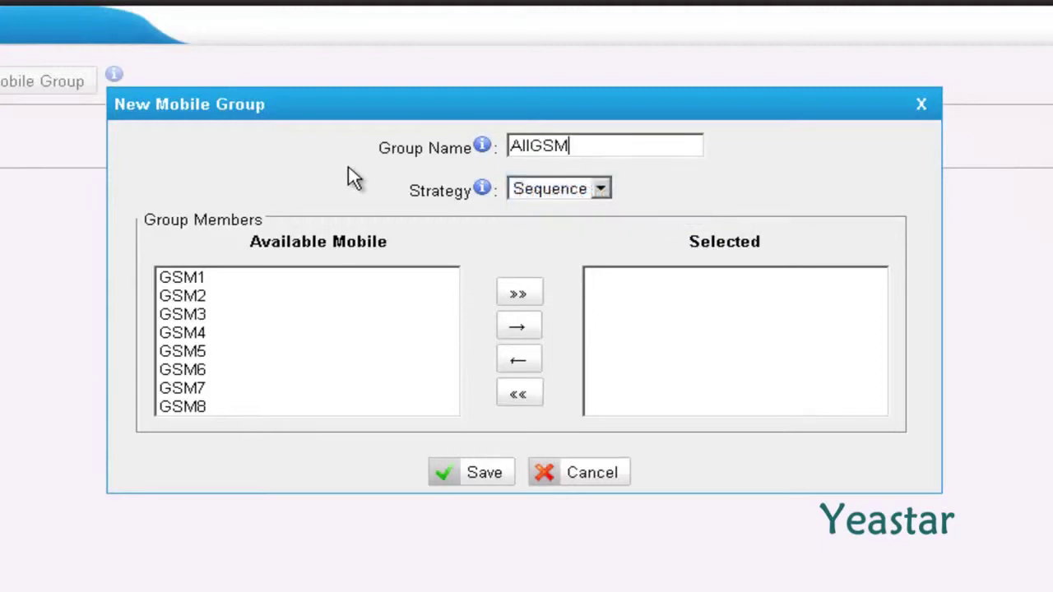
pyautogui.click(601, 189)
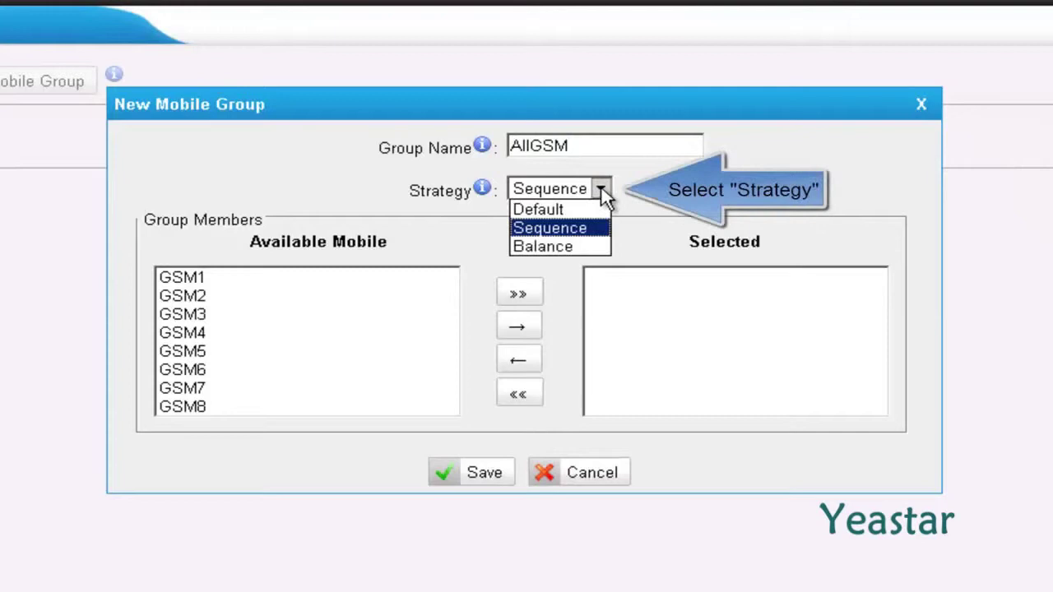
pyautogui.click(560, 247)
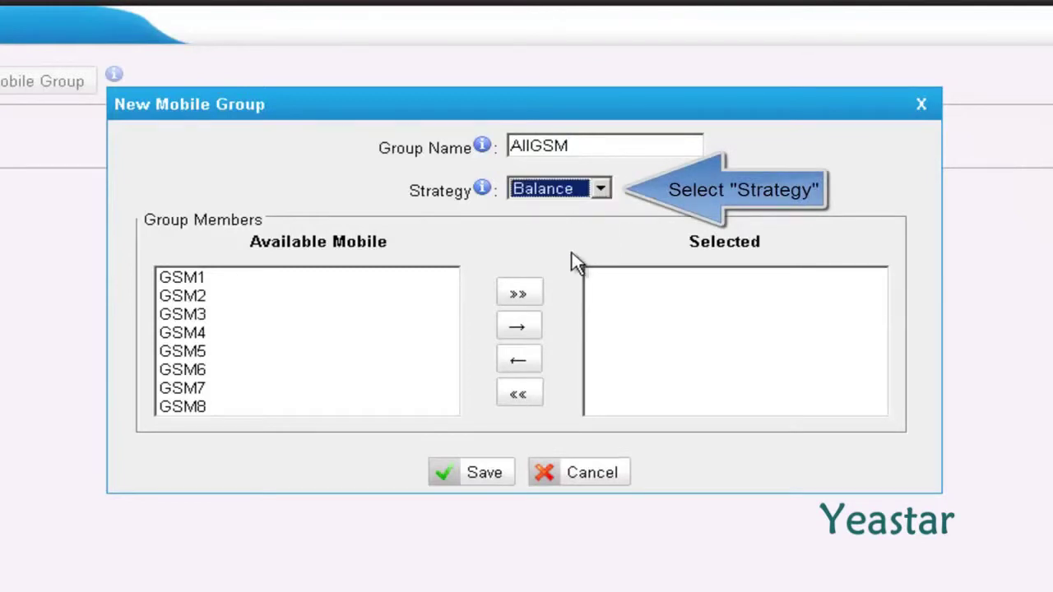
pyautogui.click(576, 262)
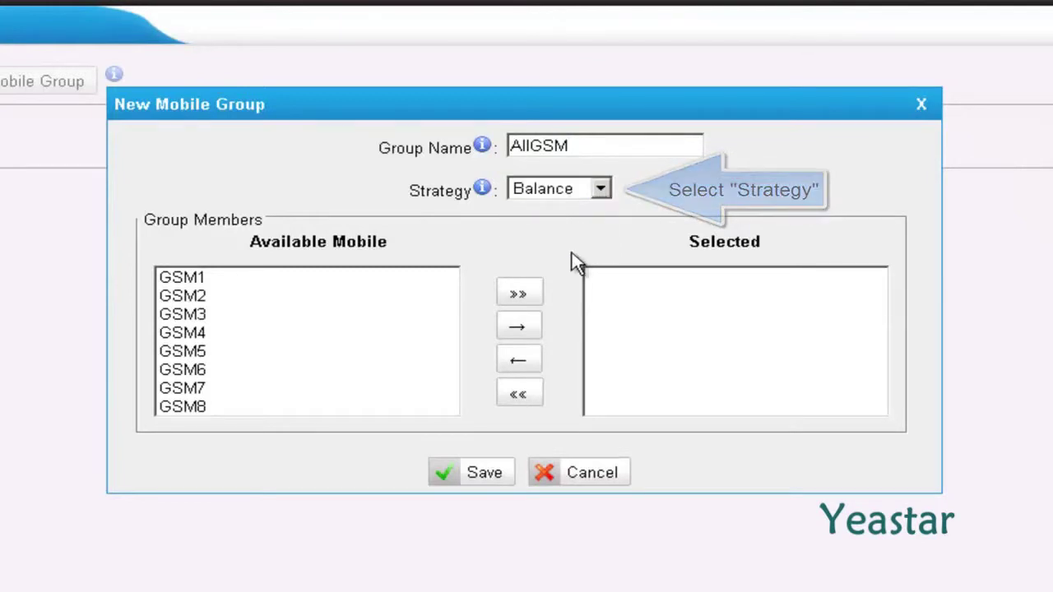
pyautogui.click(530, 302)
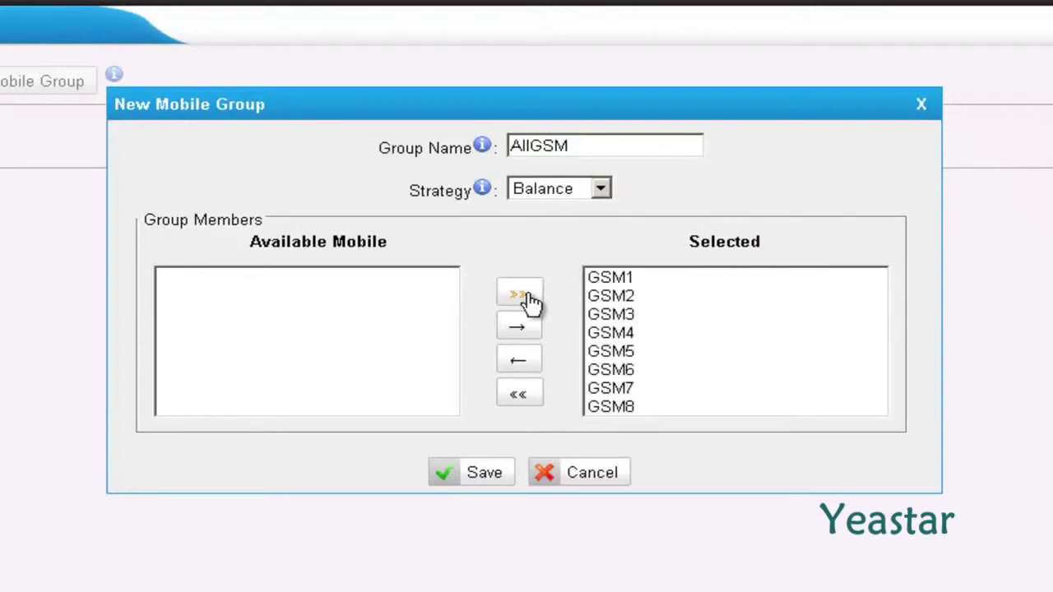
pyautogui.click(483, 474)
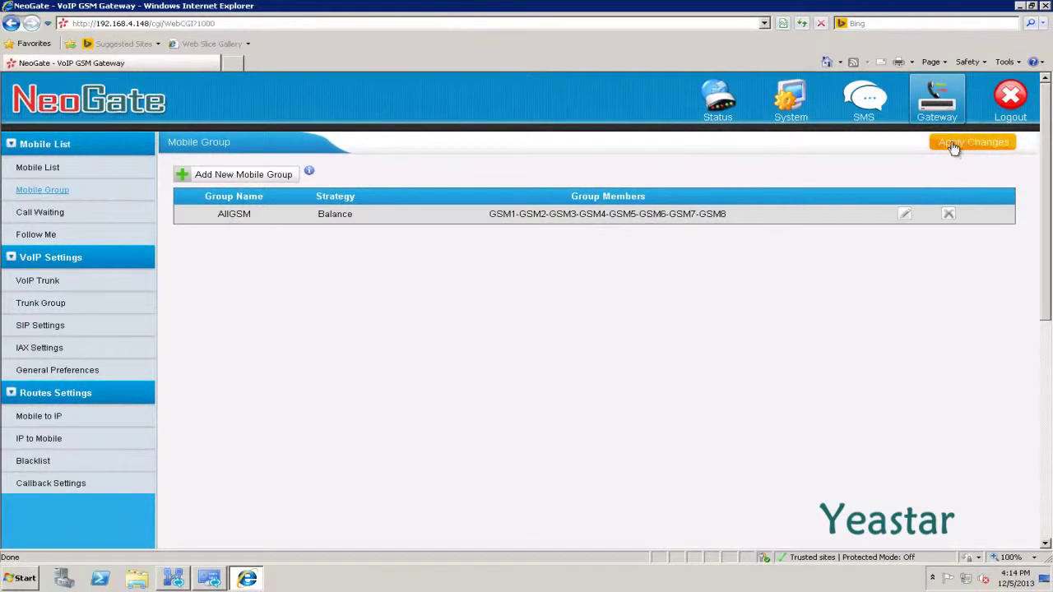
pyautogui.click(953, 145)
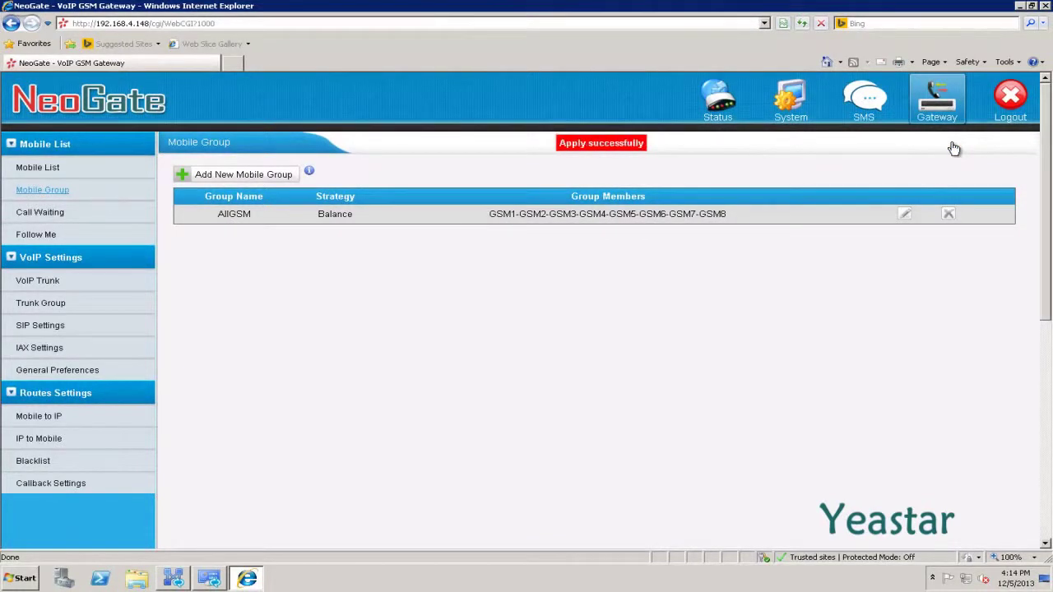
pyautogui.click(66, 443)
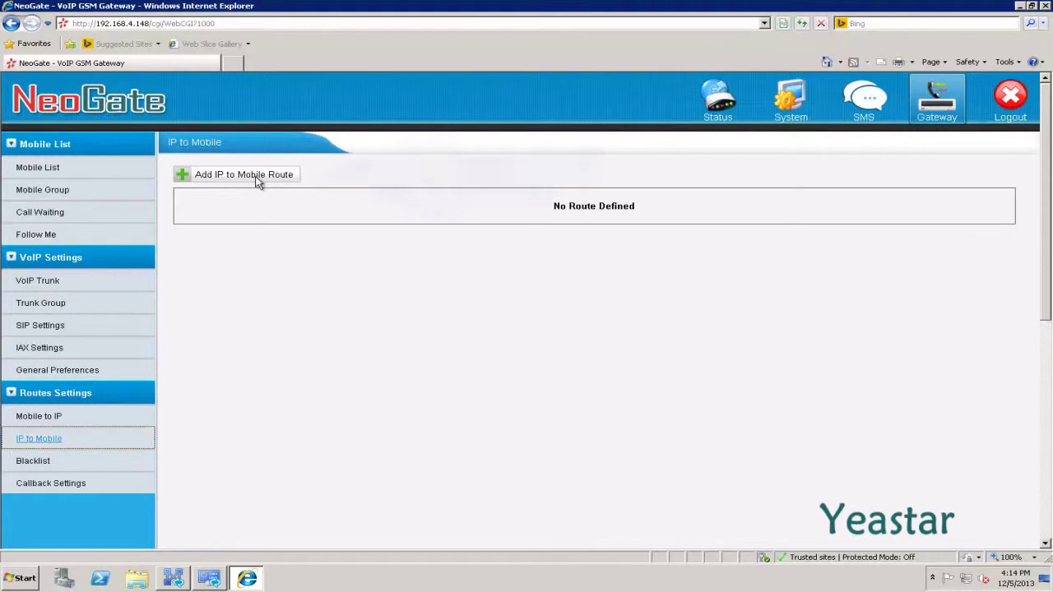
# Add IP-to-Mobile route Lync_to_TG with Simple Mode off and call source SPS -- Lync2013.
pyautogui.click(257, 181)
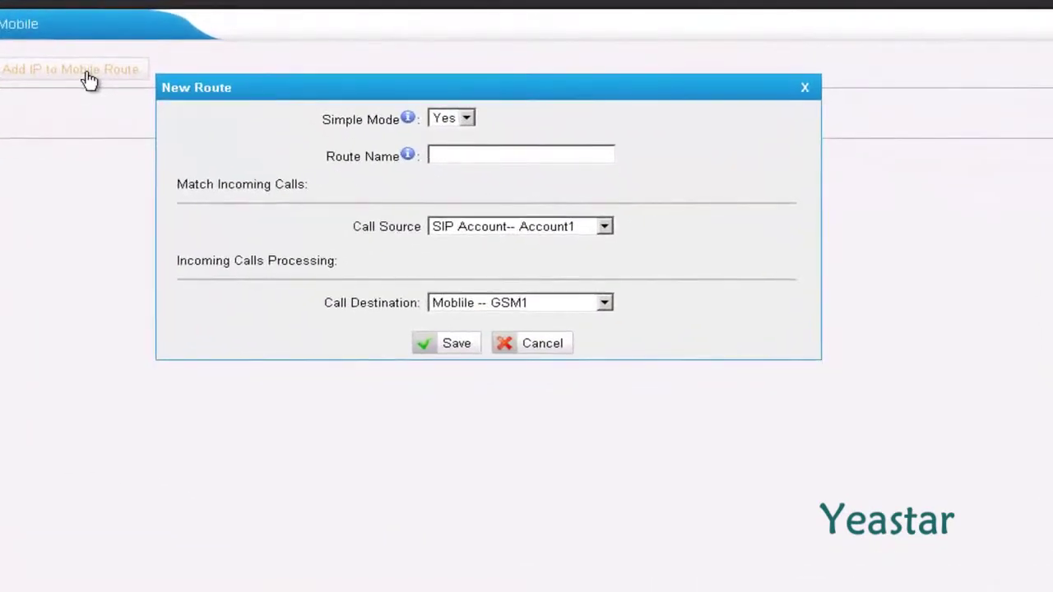
pyautogui.click(467, 120)
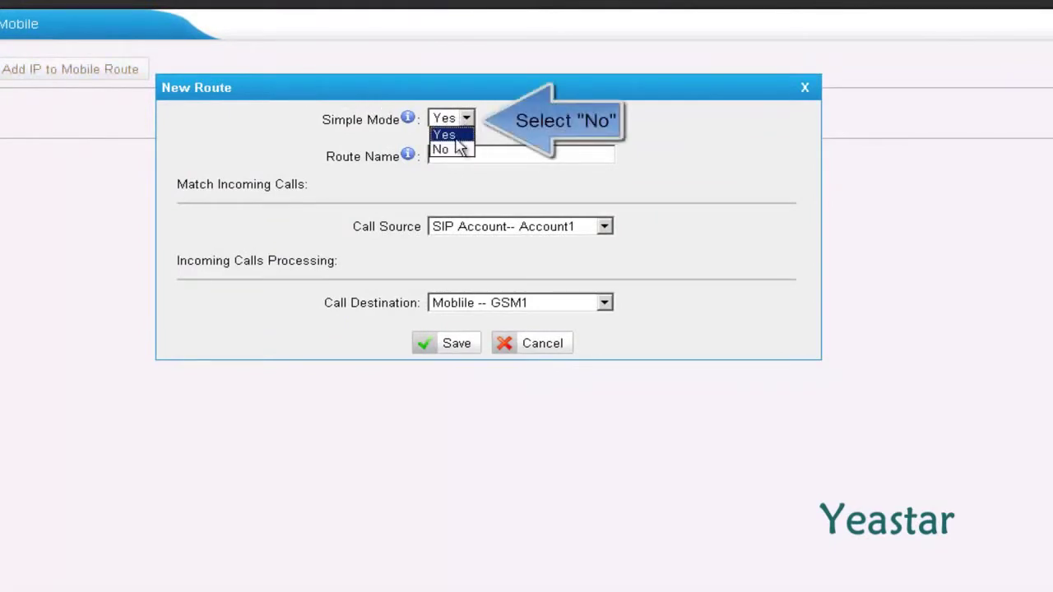
pyautogui.click(457, 152)
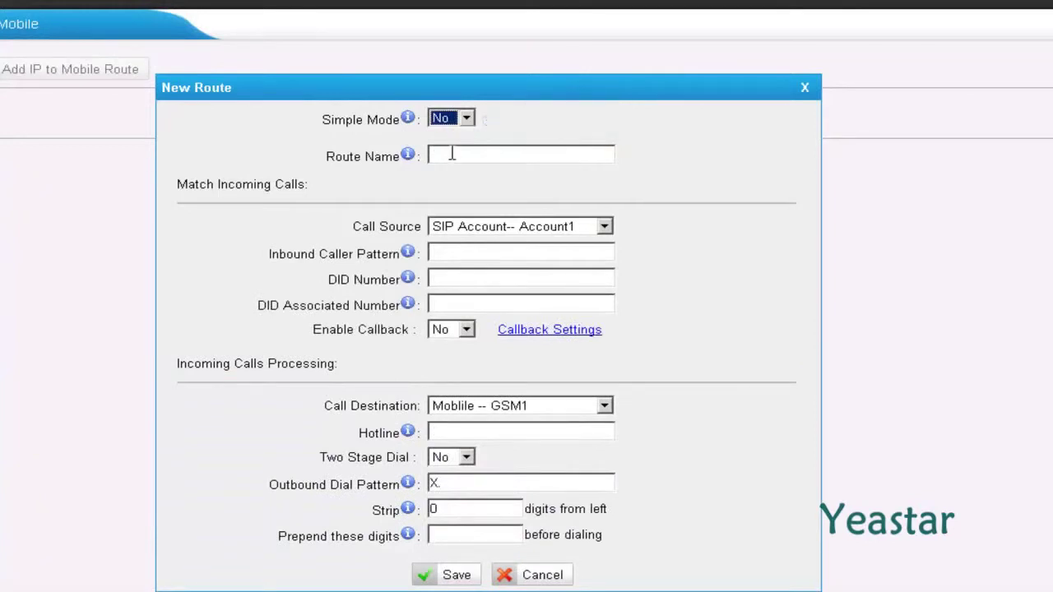
pyautogui.click(452, 154)
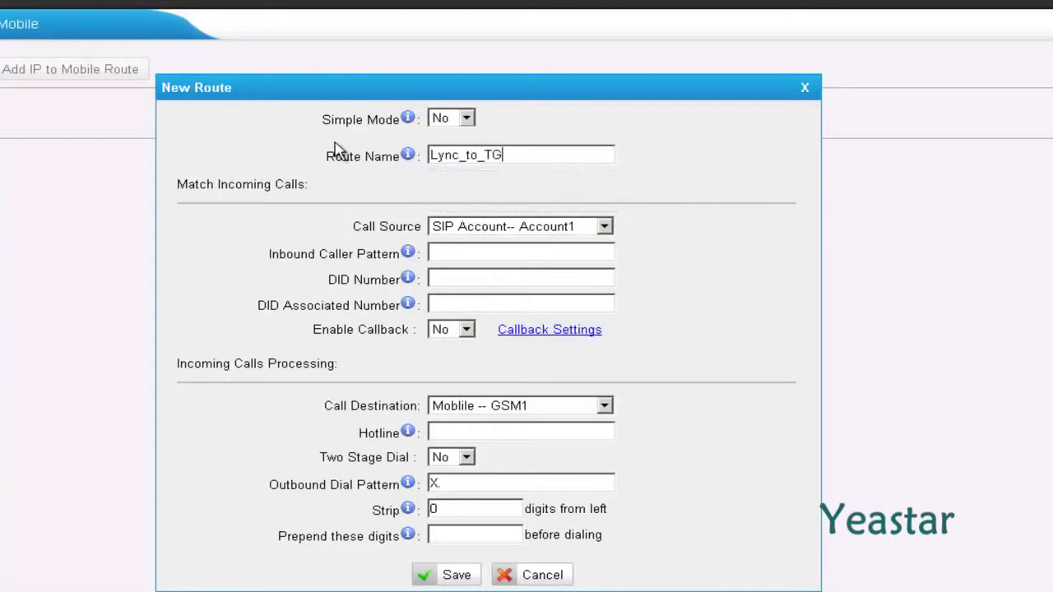
pyautogui.click(605, 228)
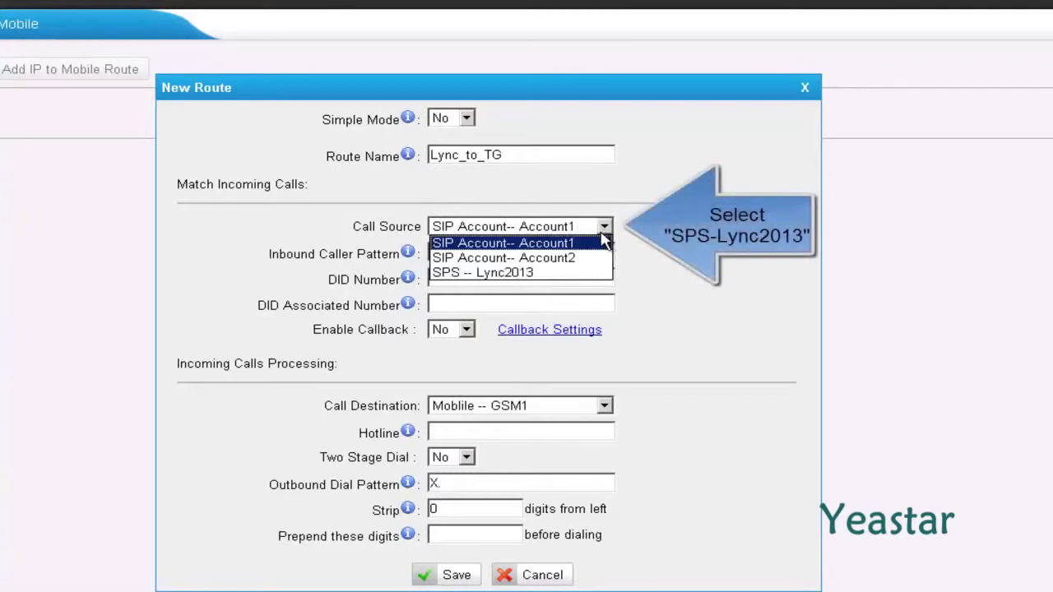
pyautogui.click(580, 272)
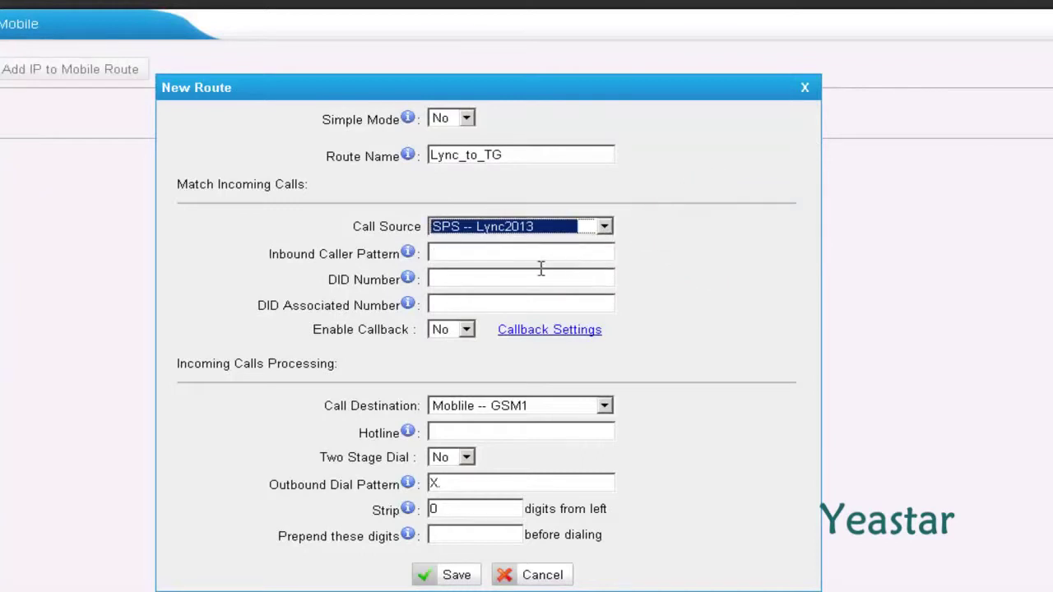
pyautogui.click(486, 277)
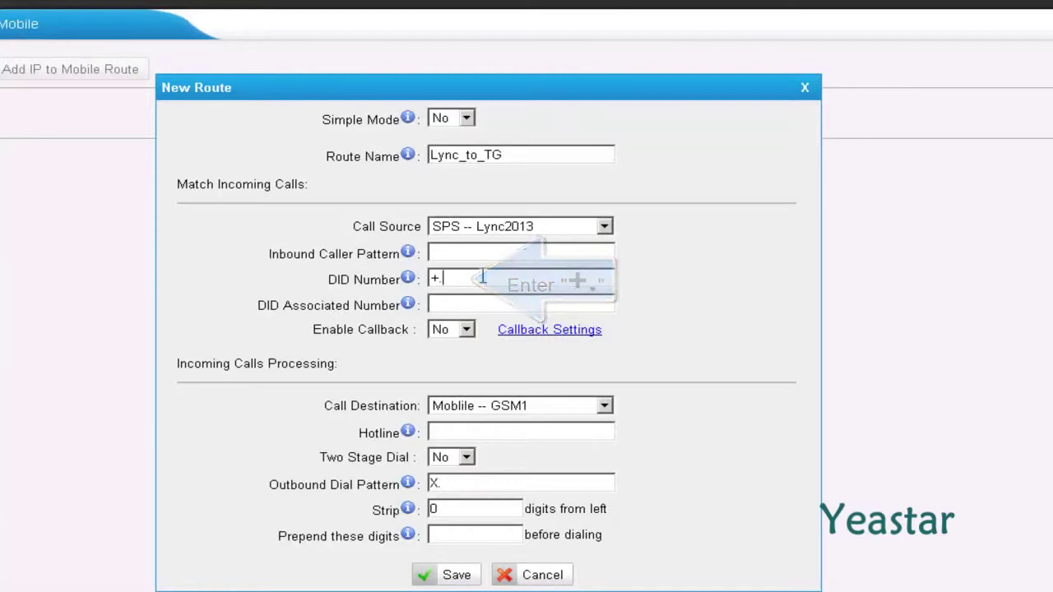
# Send Lync_to_TG calls to mobile group AllGSM with dial pattern +., strip 1, save and apply.
pyautogui.click(605, 407)
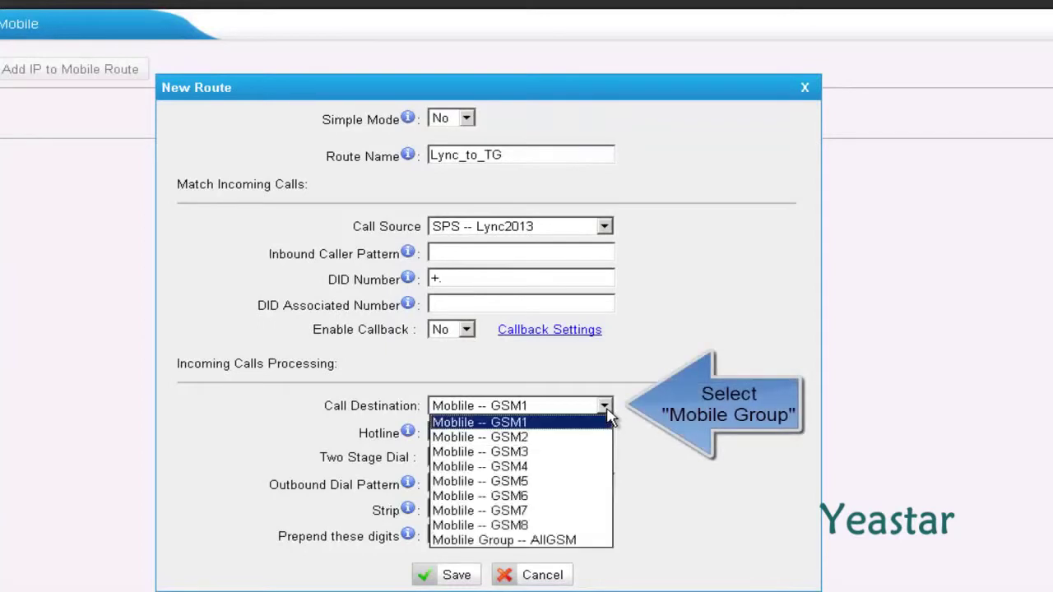
pyautogui.click(567, 539)
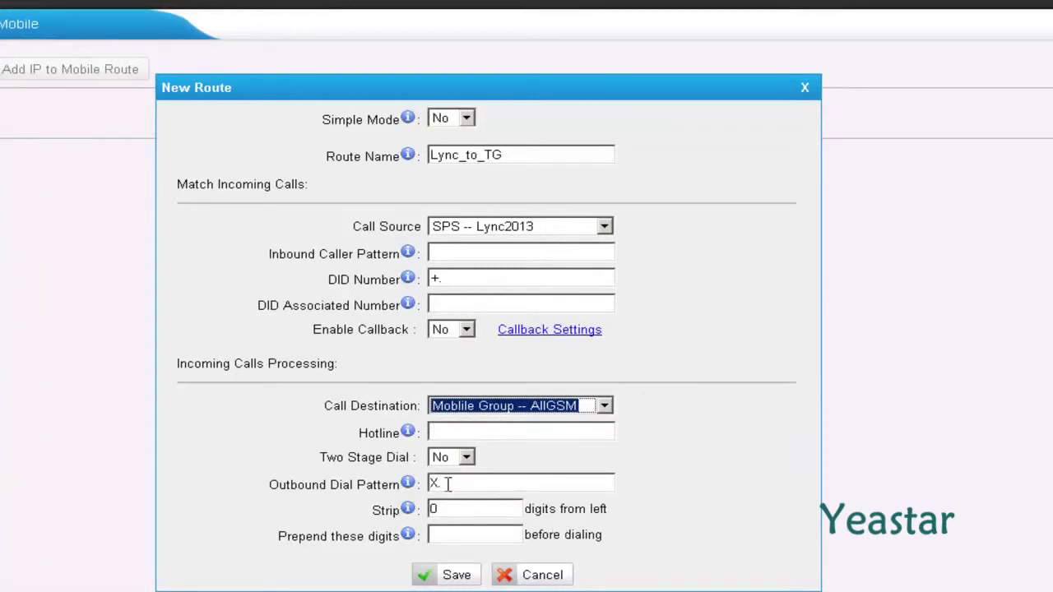
pyautogui.moveTo(449, 484); pyautogui.dragTo(419, 486)
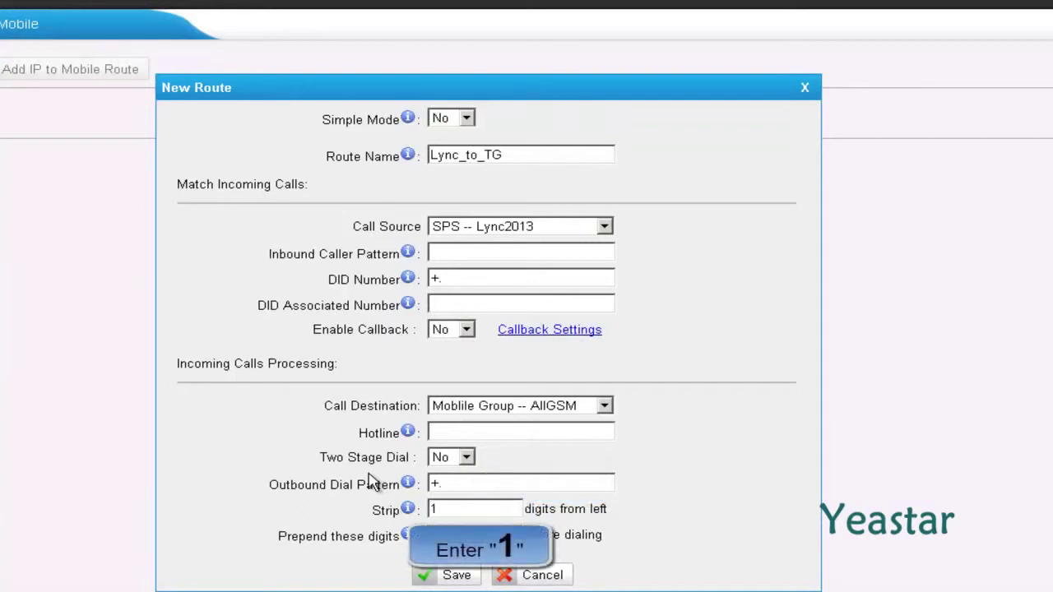
pyautogui.click(428, 576)
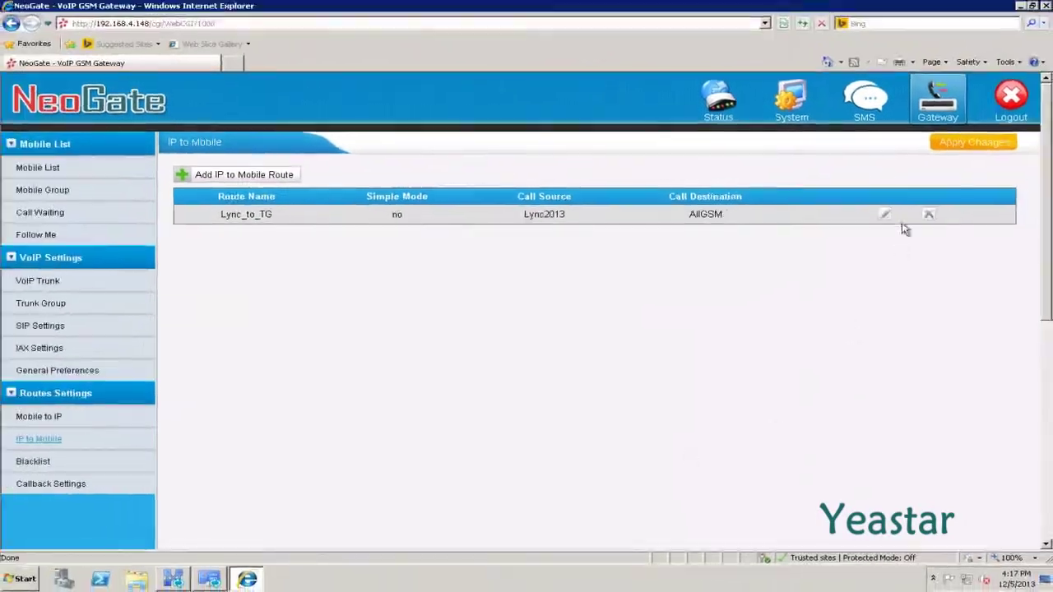
pyautogui.click(946, 145)
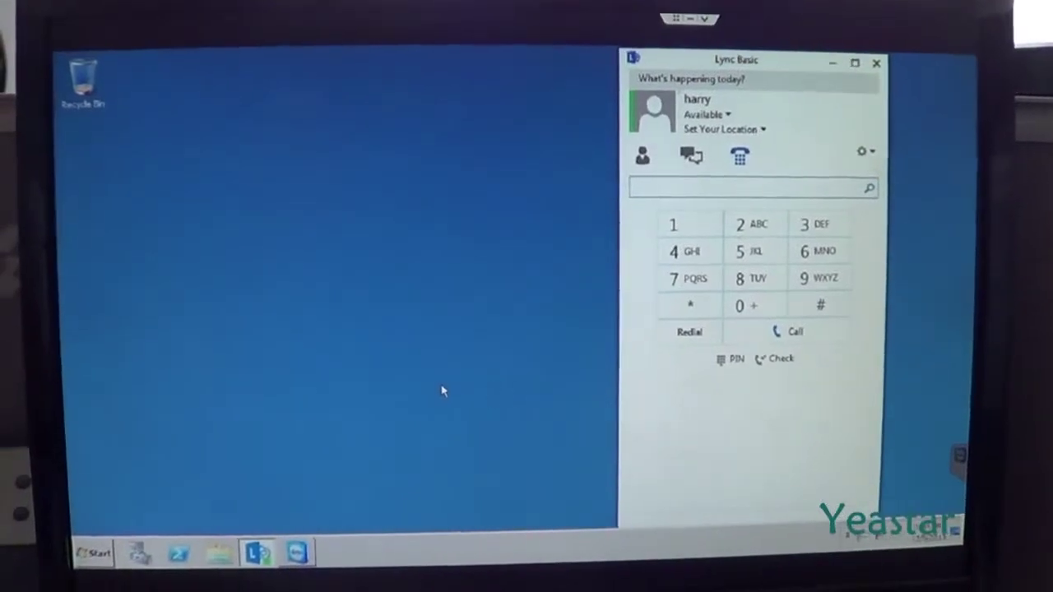
# Dial the test mobile number on the Lync Basic dial pad and place the call.
pyautogui.click(676, 225)
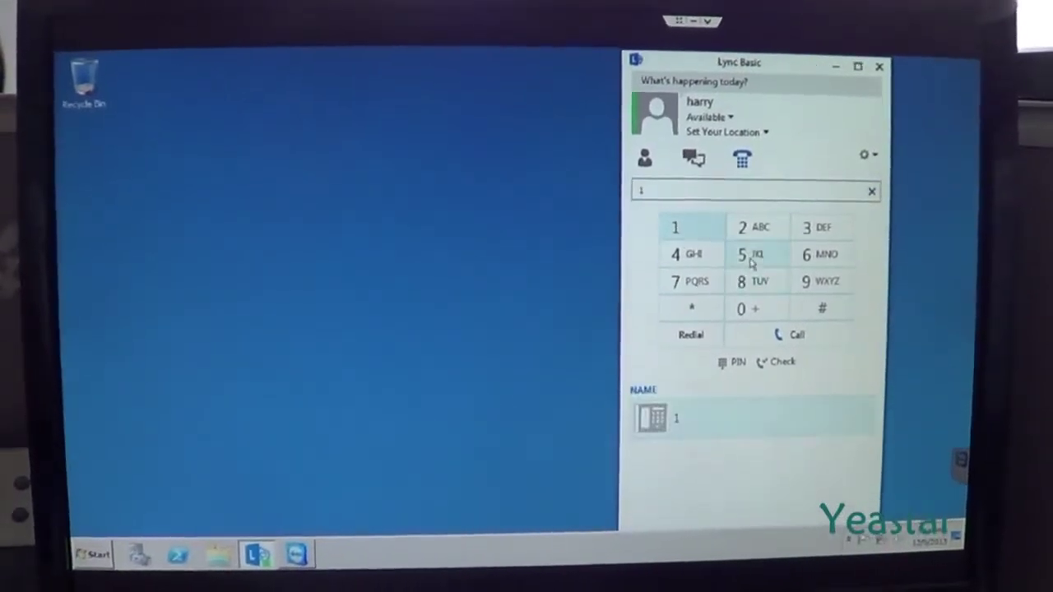
pyautogui.click(750, 255)
pyautogui.click(746, 281)
pyautogui.click(745, 254)
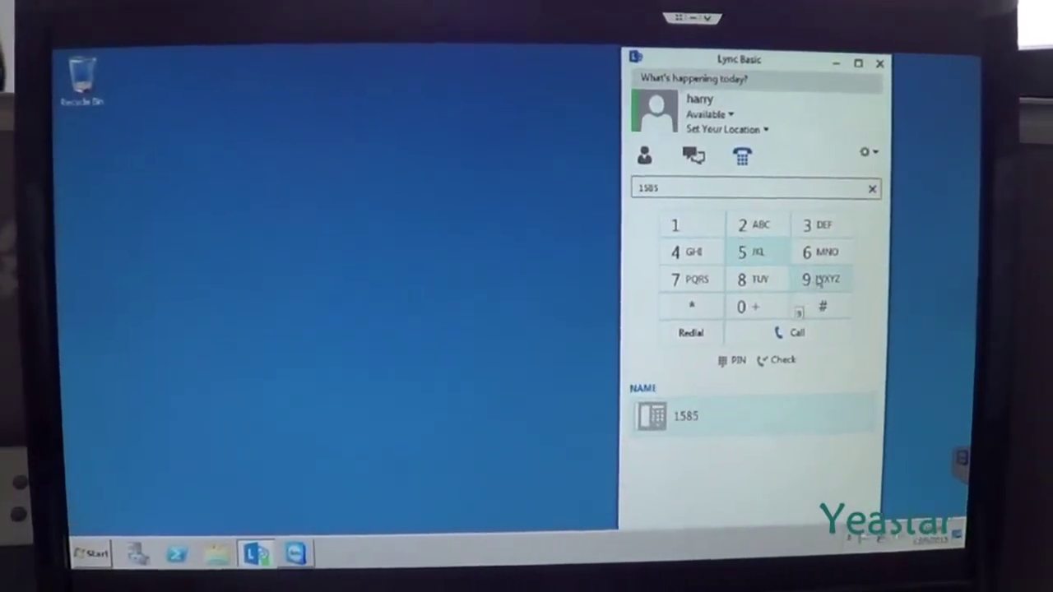
pyautogui.click(757, 226)
pyautogui.click(676, 225)
pyautogui.click(819, 280)
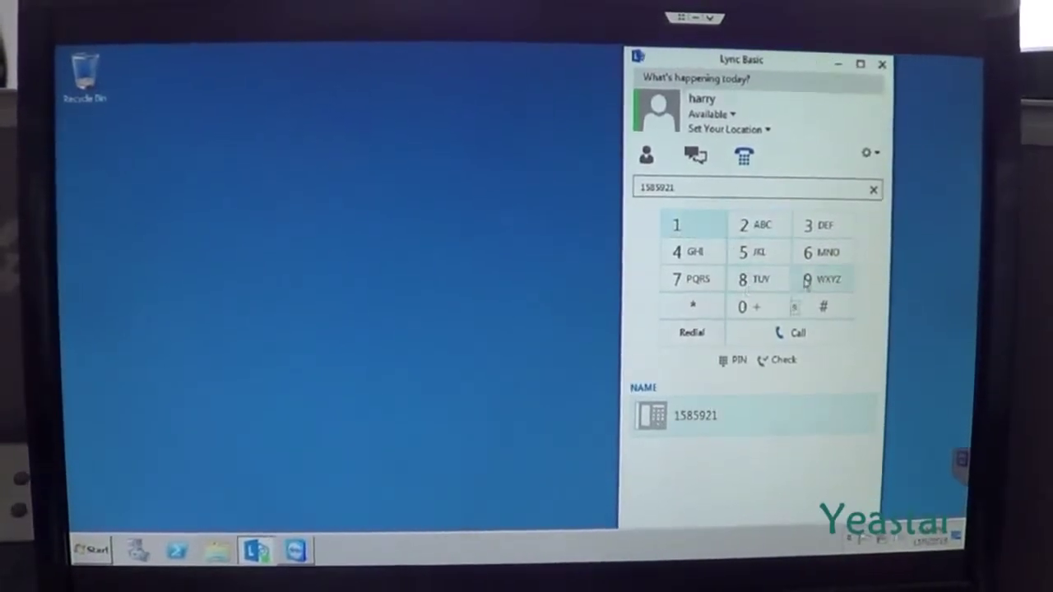
pyautogui.click(709, 259)
pyautogui.click(743, 281)
pyautogui.click(695, 255)
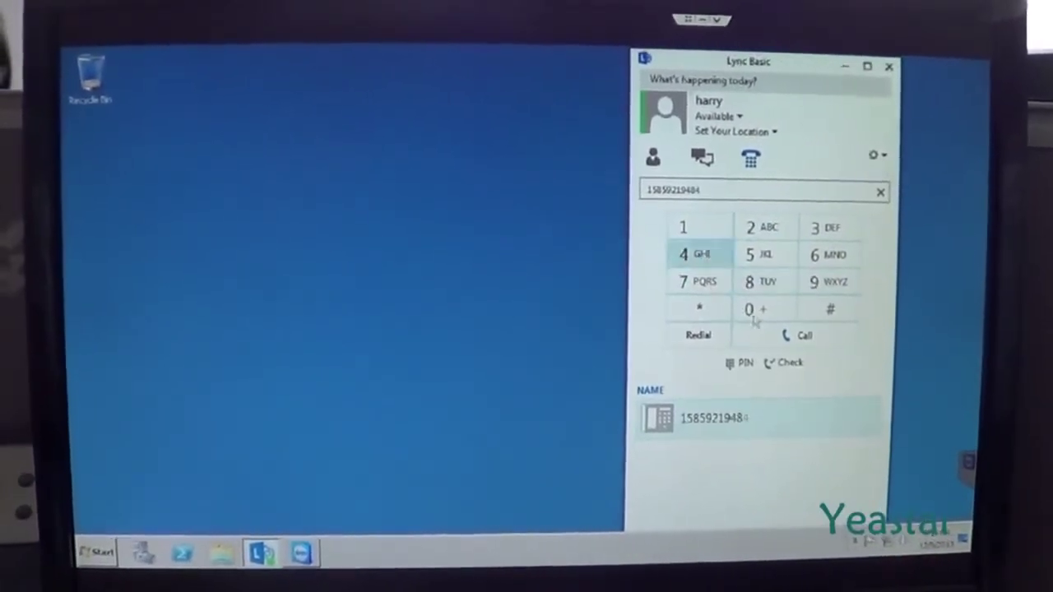
pyautogui.click(794, 343)
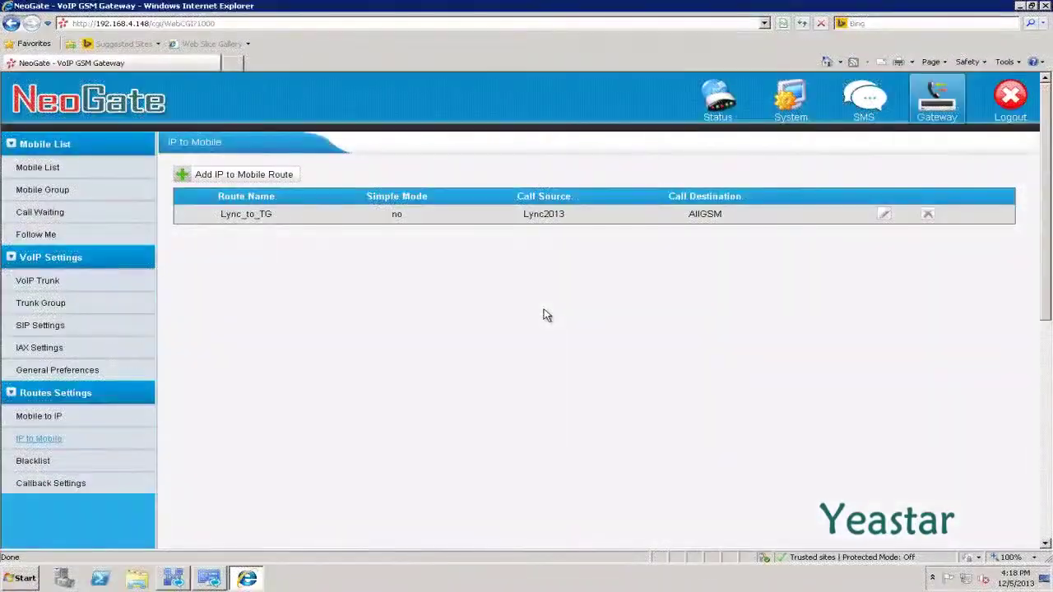
# Start a new Mobile-to-IP route TG_to_Lync with Simple Mode set to No.
pyautogui.click(39, 417)
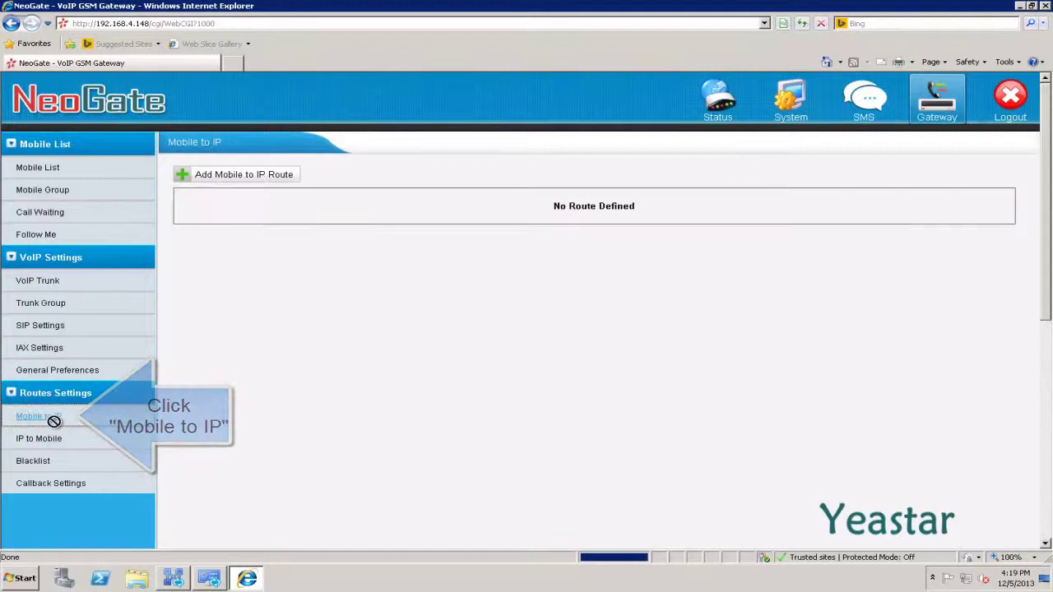
pyautogui.click(241, 176)
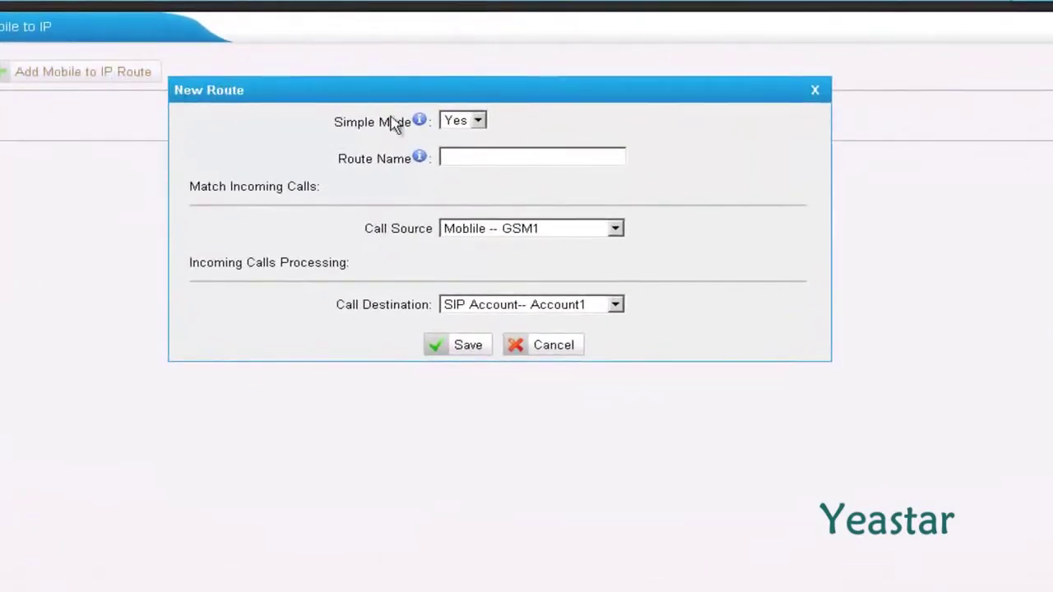
pyautogui.click(479, 122)
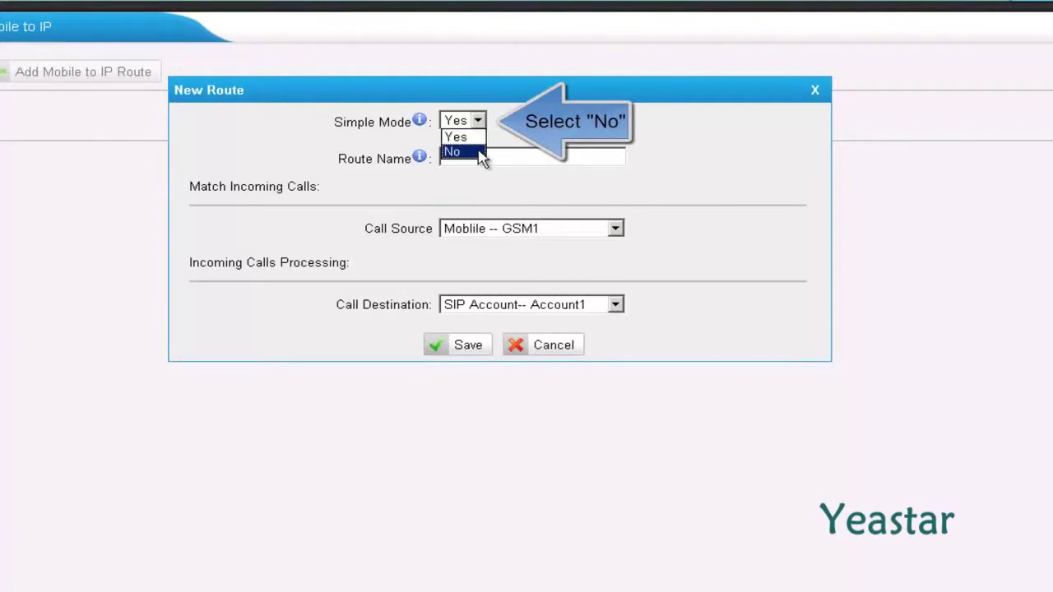
pyautogui.click(479, 153)
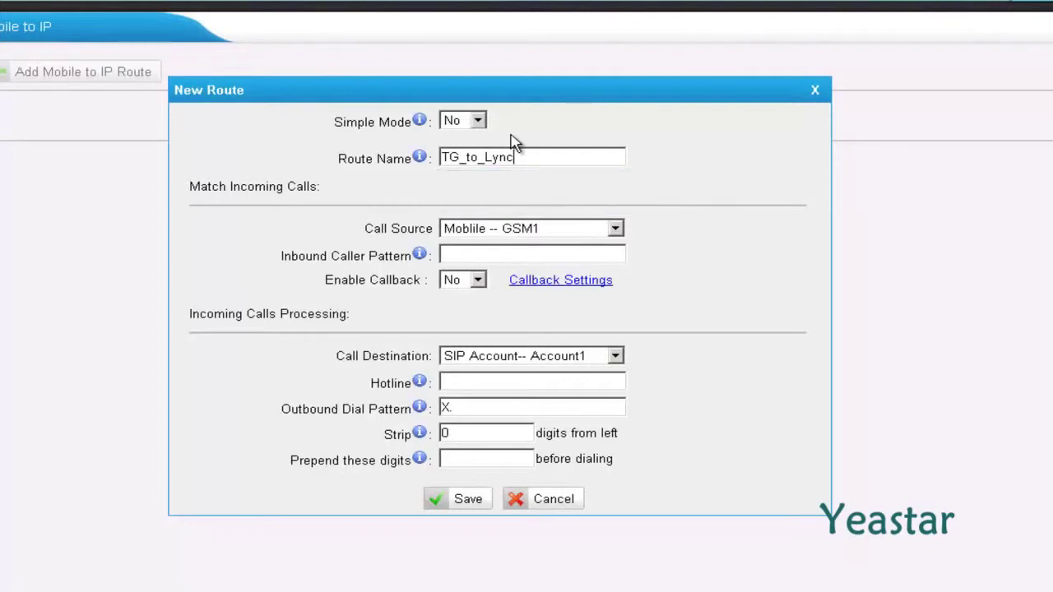
# Route TG_to_Lync from AllGSM to SPS -- Lync2013 with hotline +888, then save and apply.
pyautogui.click(617, 230)
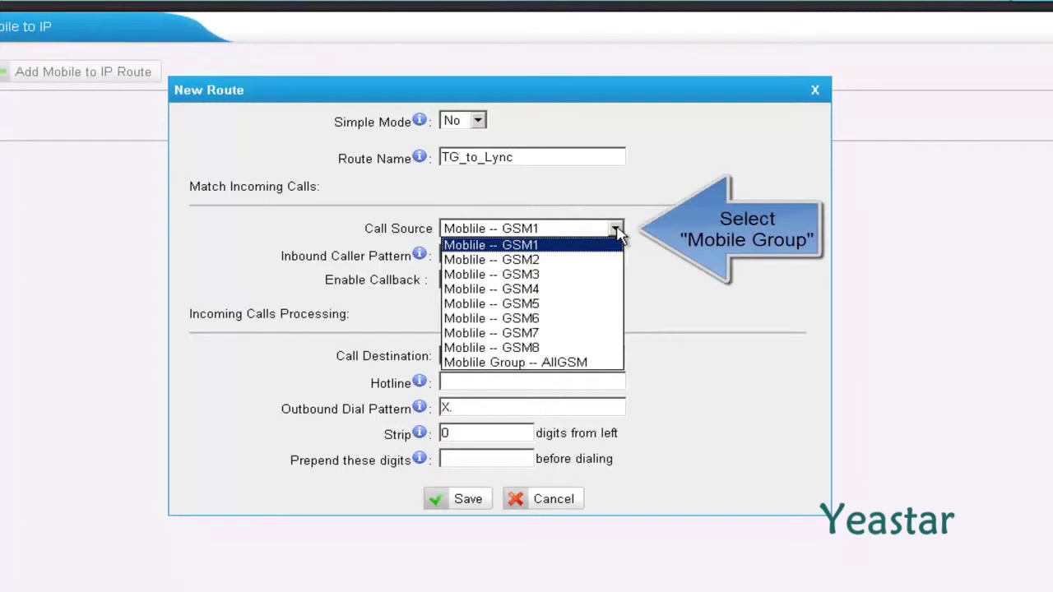
pyautogui.click(592, 363)
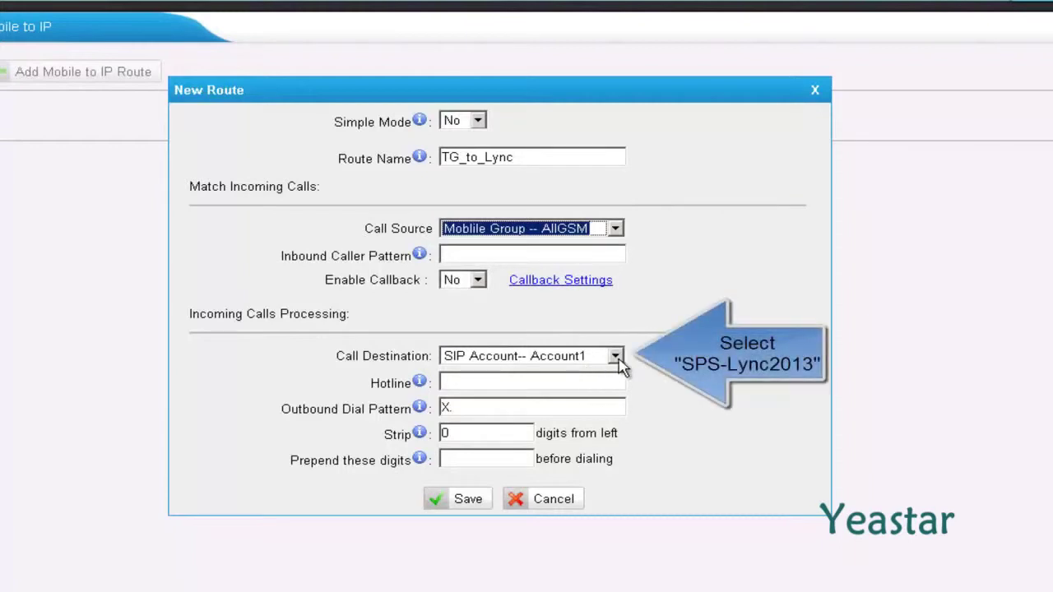
pyautogui.click(615, 358)
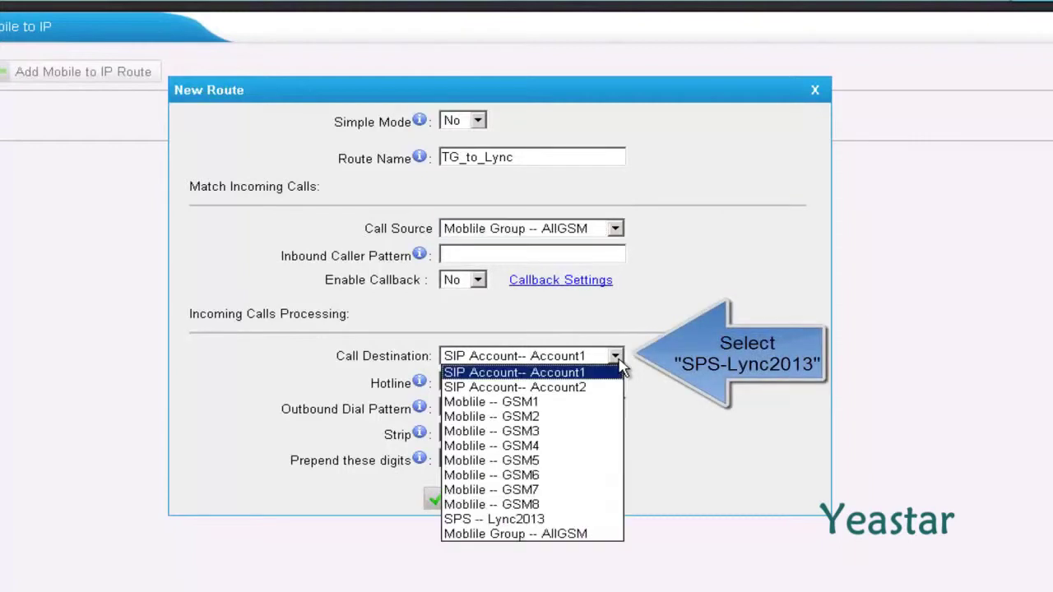
pyautogui.click(571, 520)
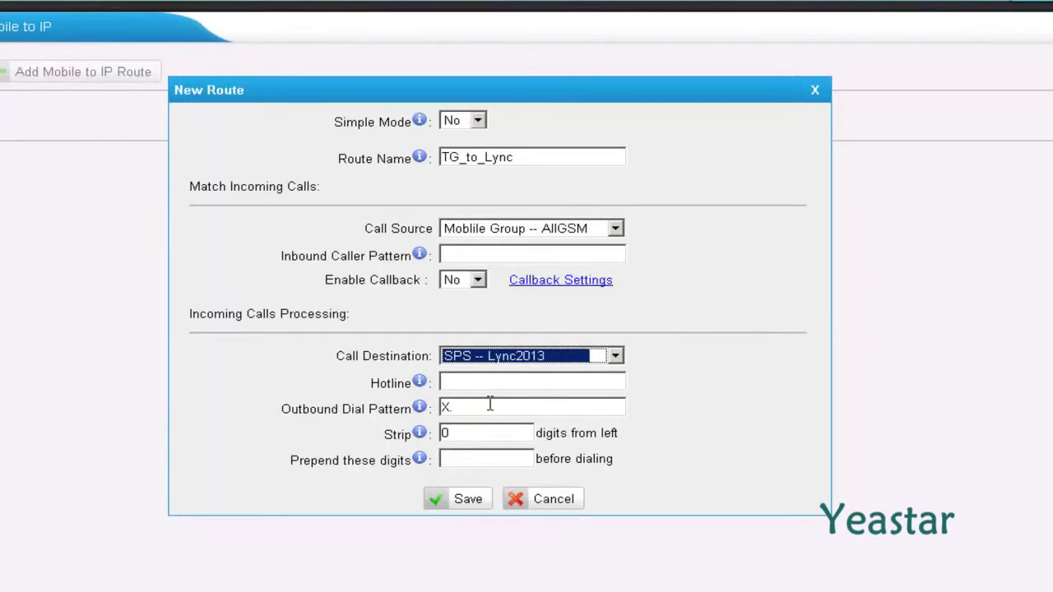
pyautogui.click(467, 380)
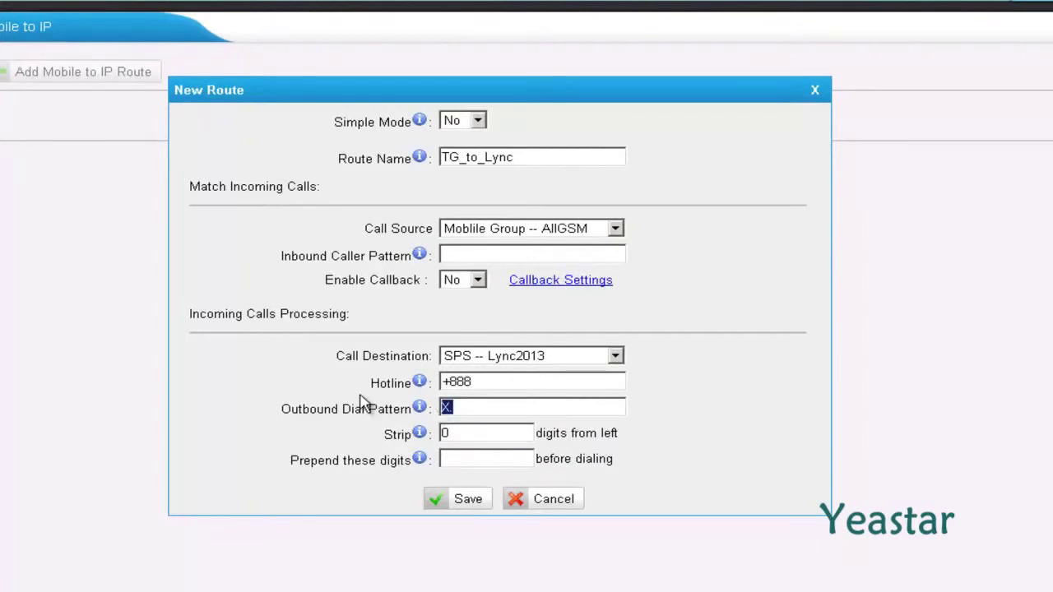
pyautogui.write('+')
pyautogui.click(457, 499)
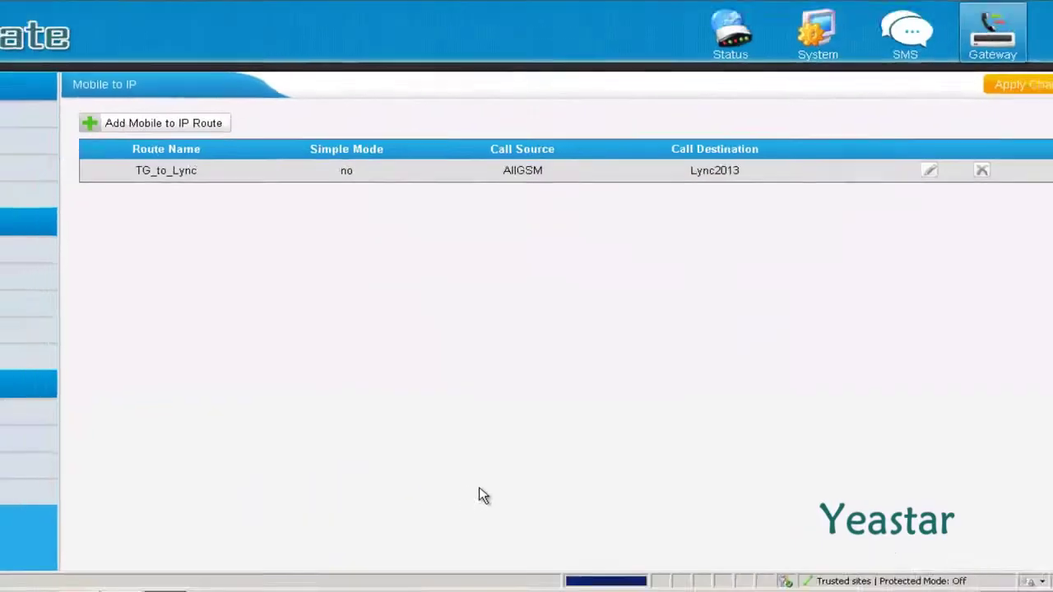
pyautogui.click(968, 141)
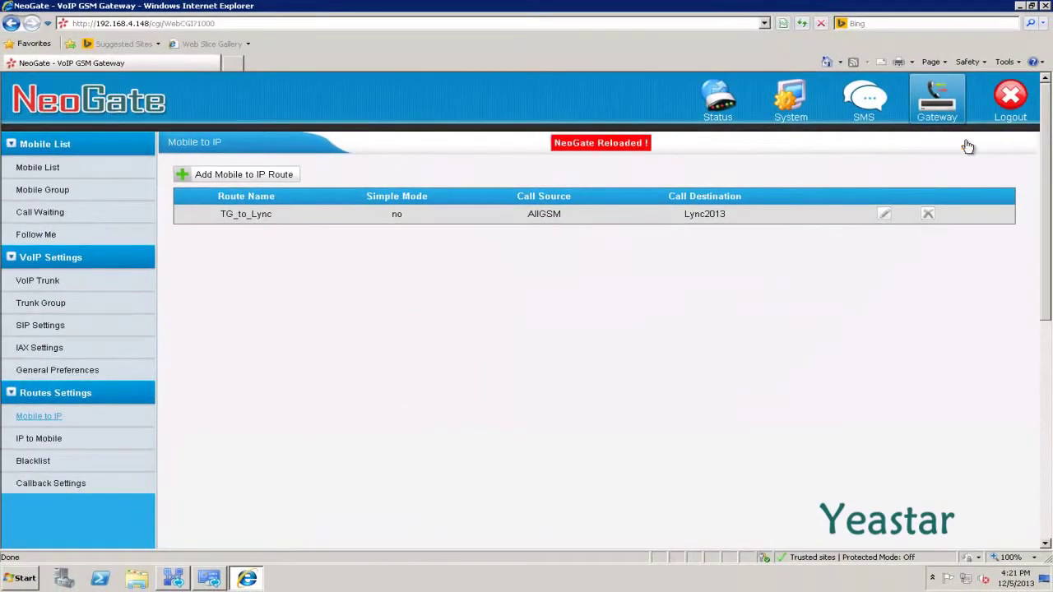